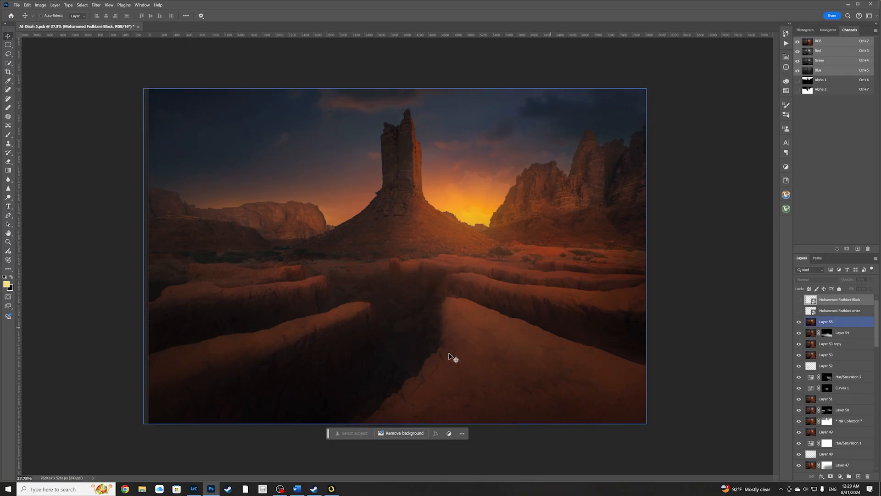
Step: Switch to Lightroom Classic and undo the settings reset on the desert HDR photo
mouse_move(196, 488)
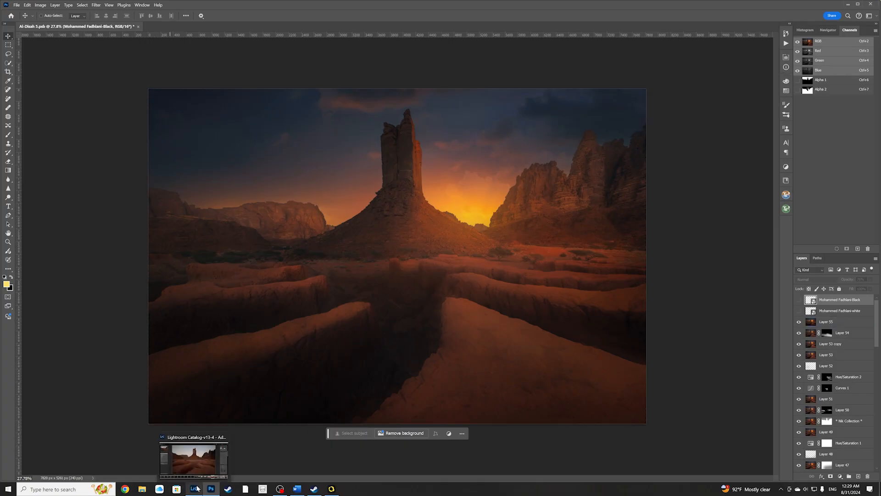
click(197, 489)
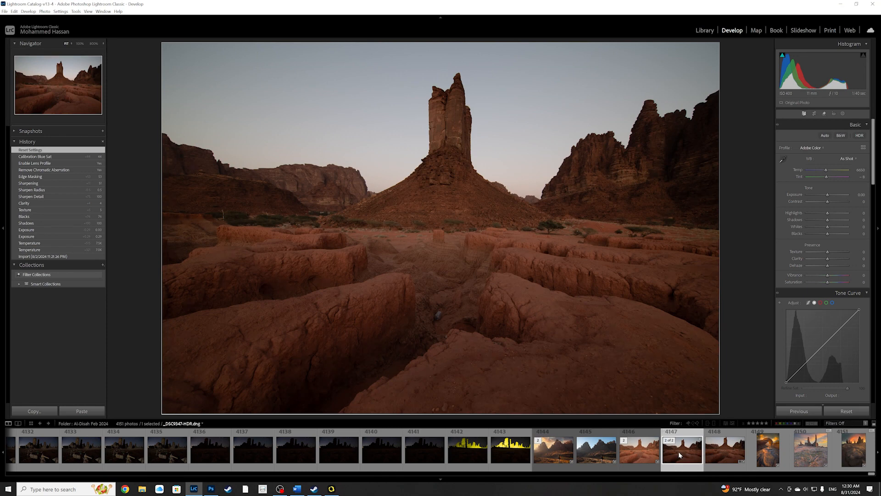
key(ctrl+z)
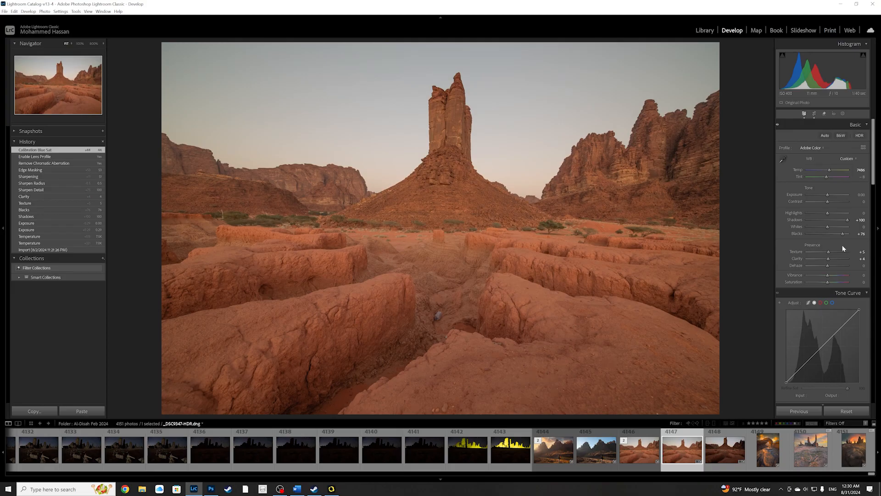
Step: Review the photo's develop settings, from tone and colour through sharpening and lens corrections to calibration
scroll(843, 249, down, 2)
scroll(841, 246, down, 4)
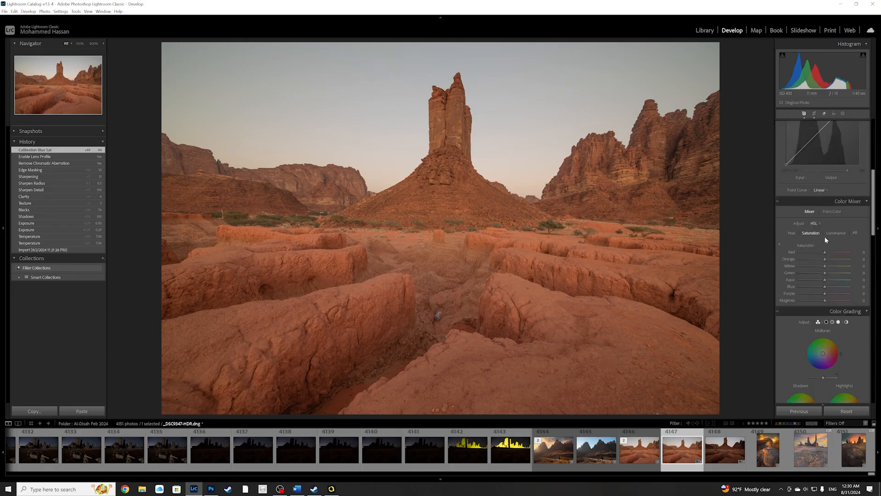
scroll(818, 234, down, 8)
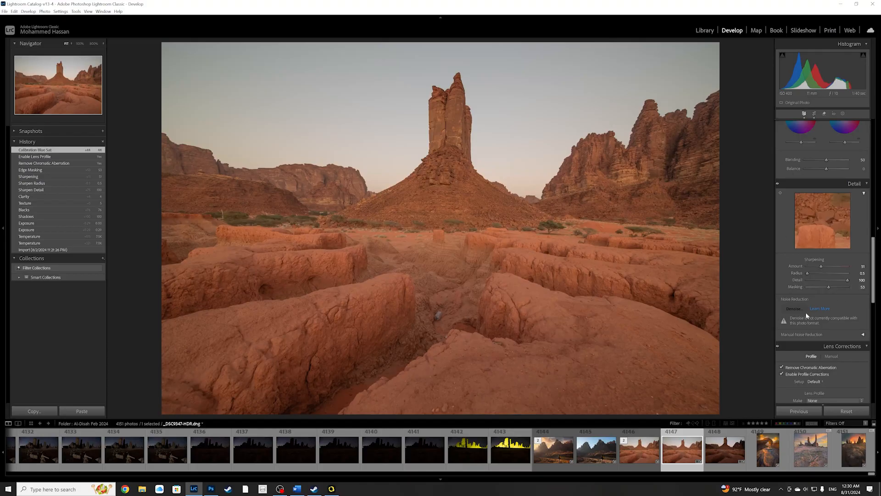
scroll(816, 323, down, 4)
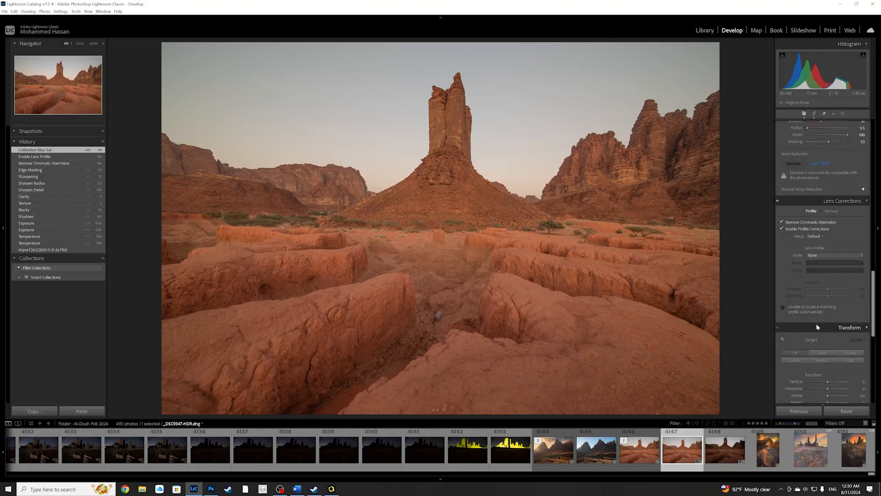
scroll(816, 323, down, 10)
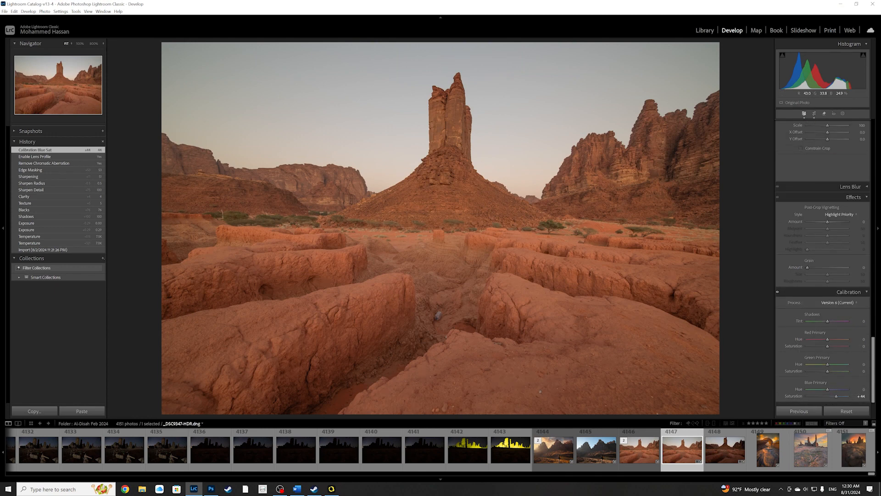
scroll(820, 289, up, 8)
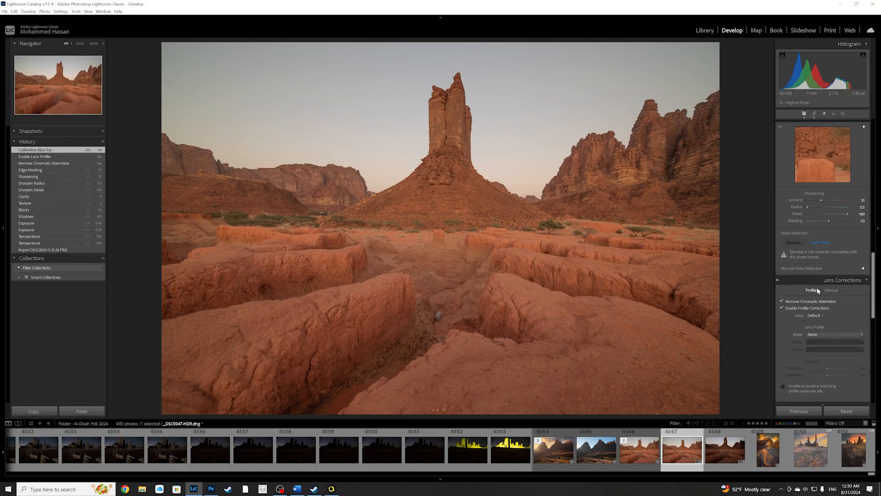
scroll(817, 287, up, 10)
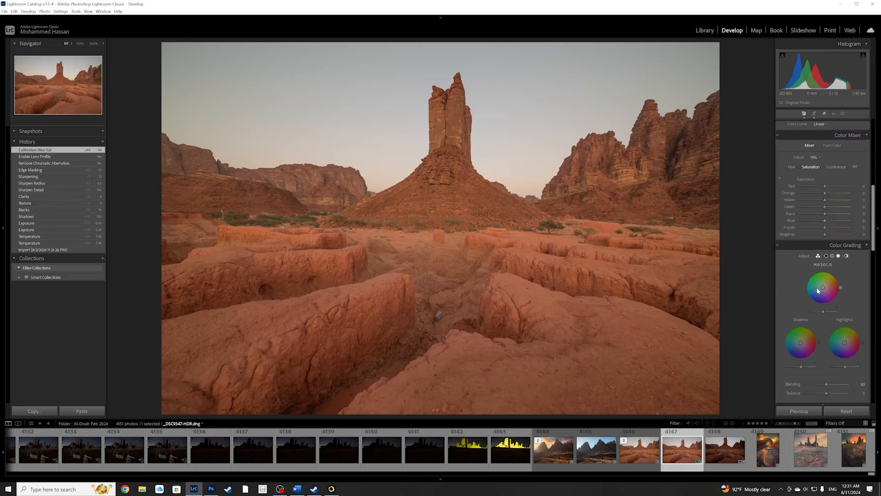
Step: Switch to Photoshop, go down the layer stack to the base layer, Layer 0, and show only that layer
click(213, 488)
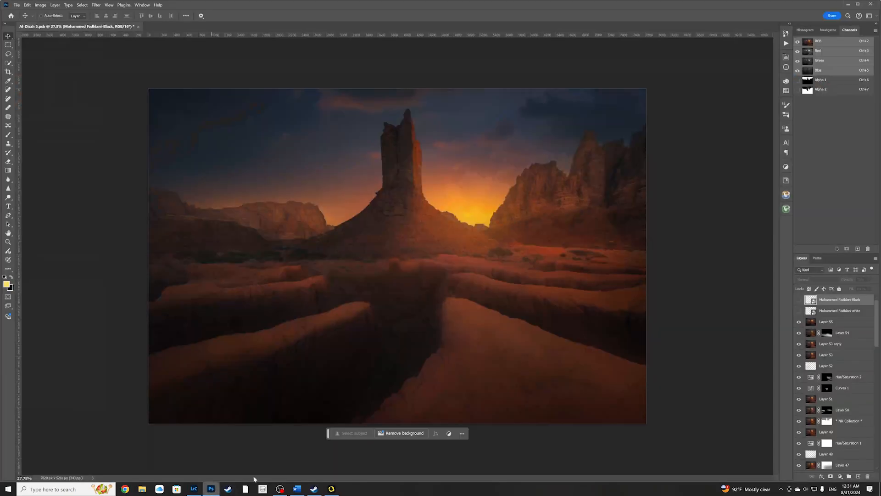
click(821, 412)
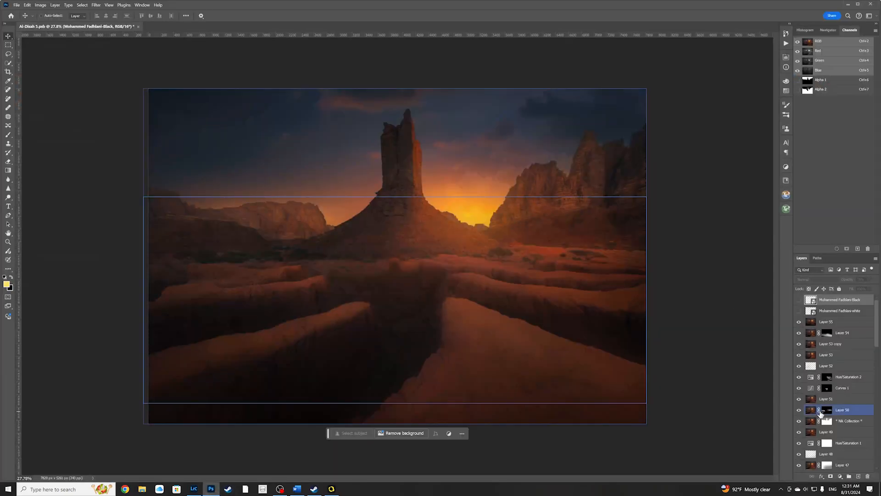
key(alt+bracketleft)
key(alt+bracketleft)
key(alt+bracketleft)
key(alt+bracketleft)
key(alt+bracketleft)
key(alt+bracketleft)
key(alt+bracketleft)
key(alt+bracketleft)
key(alt+bracketleft)
key(alt+bracketleft)
key(alt+bracketleft)
key(alt+bracketleft)
key(alt+bracketleft)
key(alt+bracketleft)
key(alt+bracketleft)
key(alt+bracketleft)
key(alt+bracketleft)
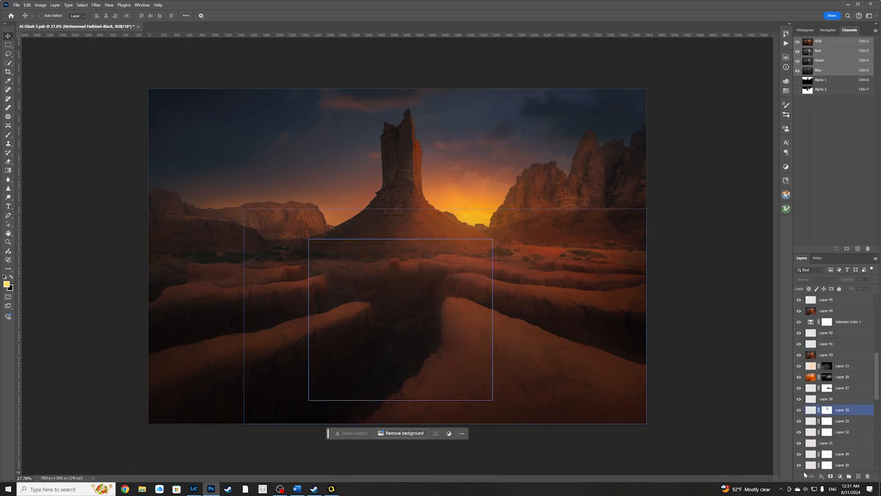
key(alt+bracketleft)
key(alt+bracketleft)
key(alt+bracketleft)
key(alt+bracketleft)
key(alt+bracketleft)
key(alt+bracketleft)
key(alt+bracketleft)
key(alt+bracketleft)
key(alt+bracketleft)
key(alt+bracketleft)
key(alt+bracketleft)
key(alt+bracketleft)
key(alt+bracketleft)
key(alt+bracketleft)
key(alt+bracketleft)
key(alt+bracketleft)
key(alt+bracketleft)
key(alt+bracketleft)
key(alt+bracketleft)
key(alt+bracketleft)
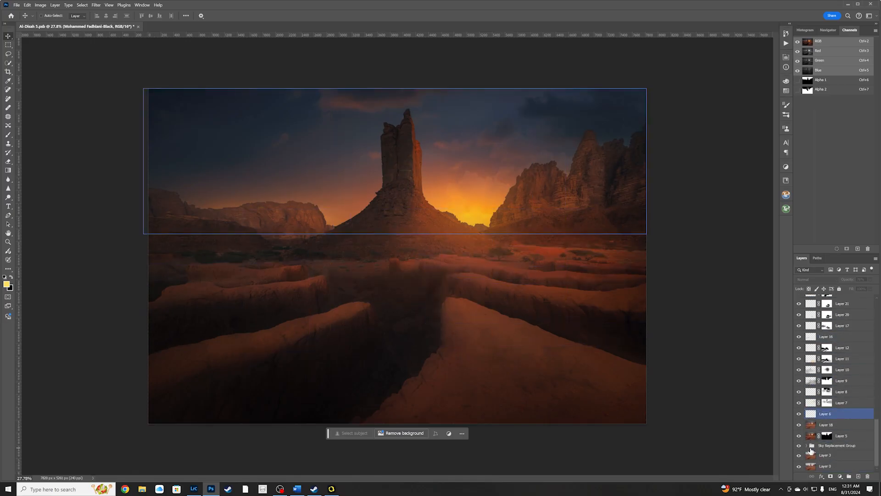
key(alt+bracketleft)
key(alt+bracketleft)
key(alt+bracketleft)
key(alt+bracketleft)
key(alt+bracketleft)
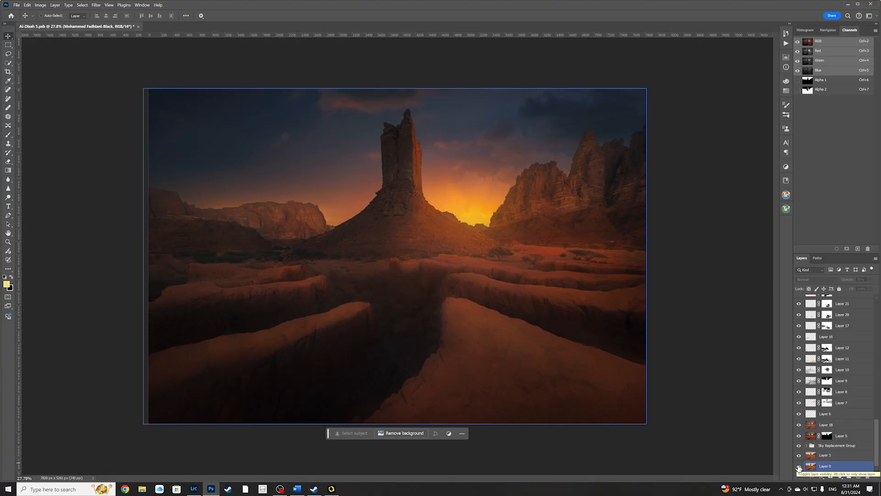
alt+click(798, 468)
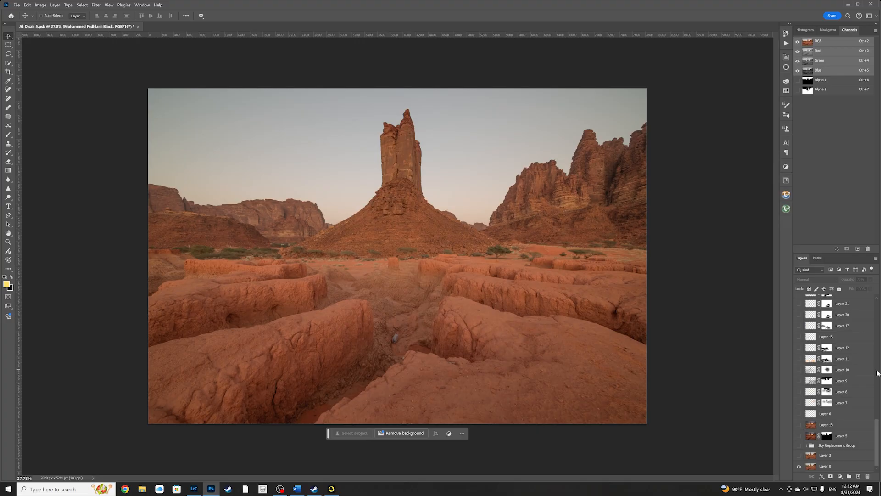
Step: Show Layer 3 above the base layer and look through the Edit commands
click(799, 456)
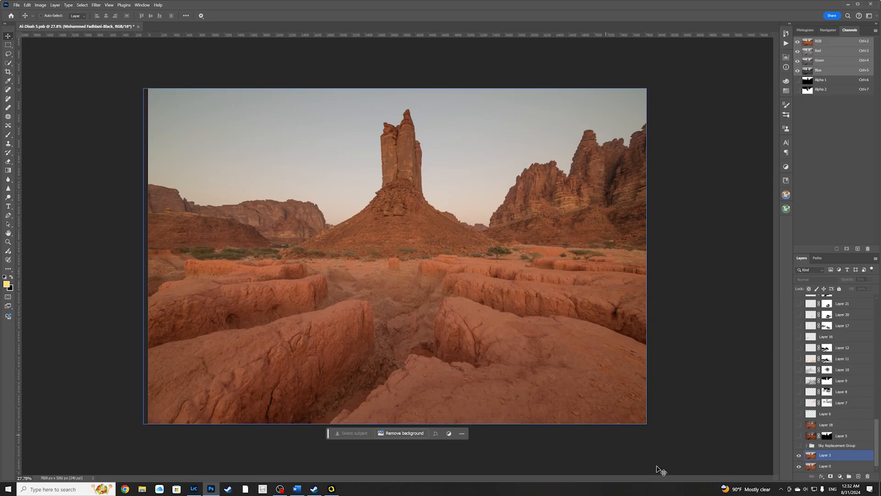
click(655, 466)
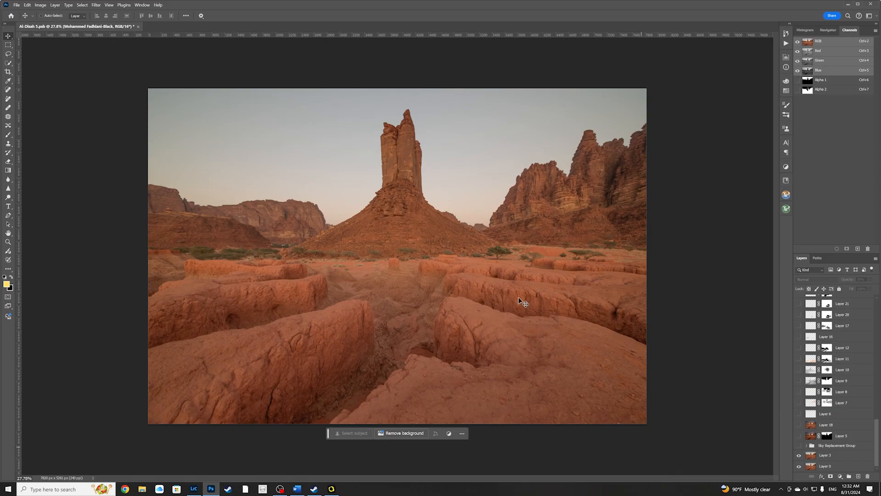
click(28, 4)
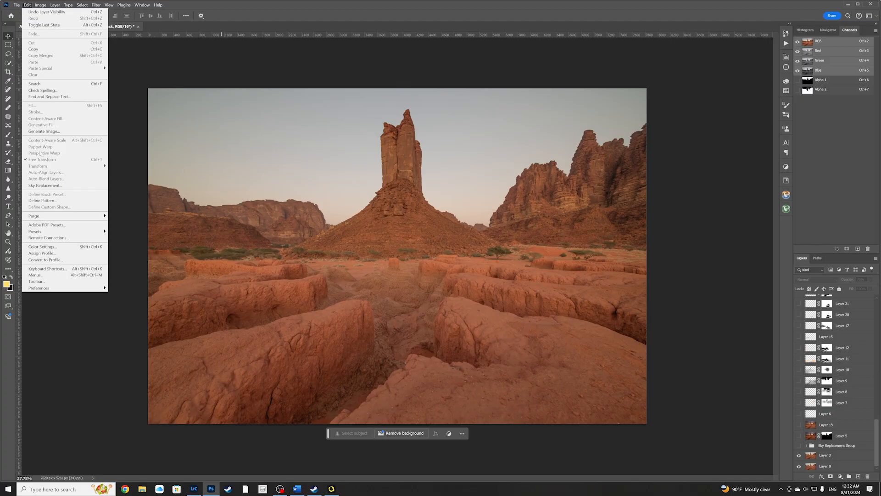
click(313, 80)
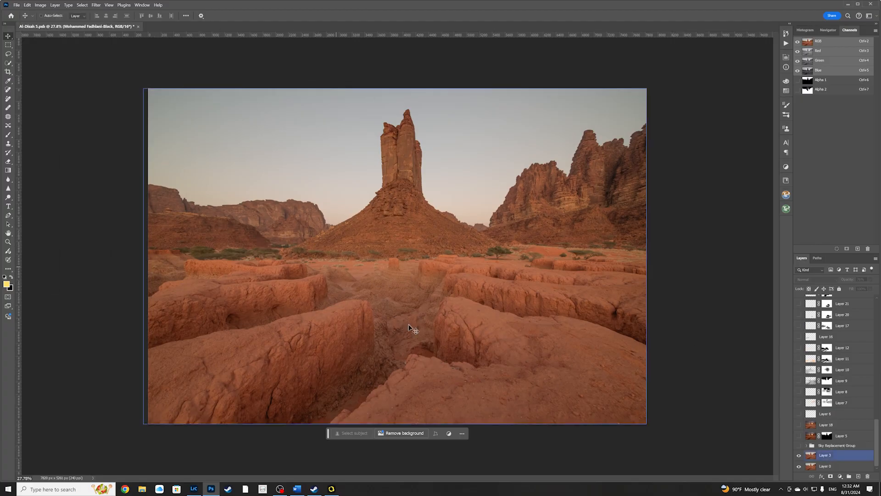
Step: Show the Sky Replacement Group, Layer 5 and Layer 18 one after another
click(799, 446)
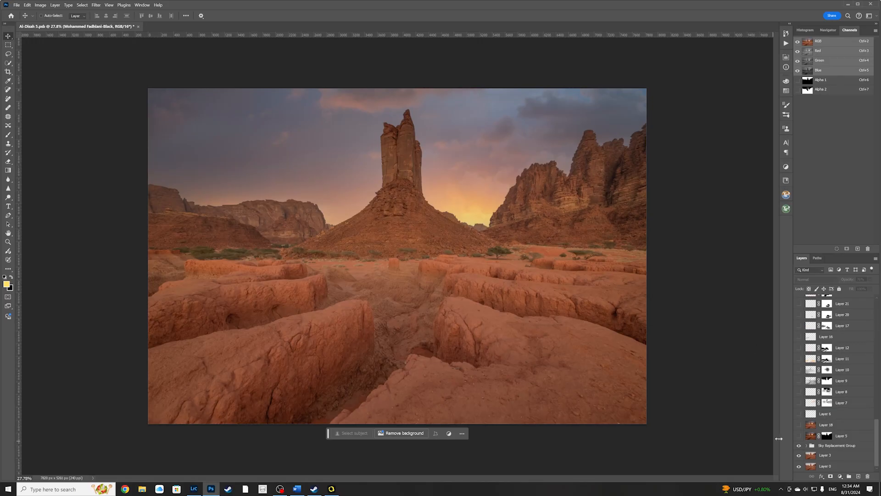
click(798, 436)
click(837, 446)
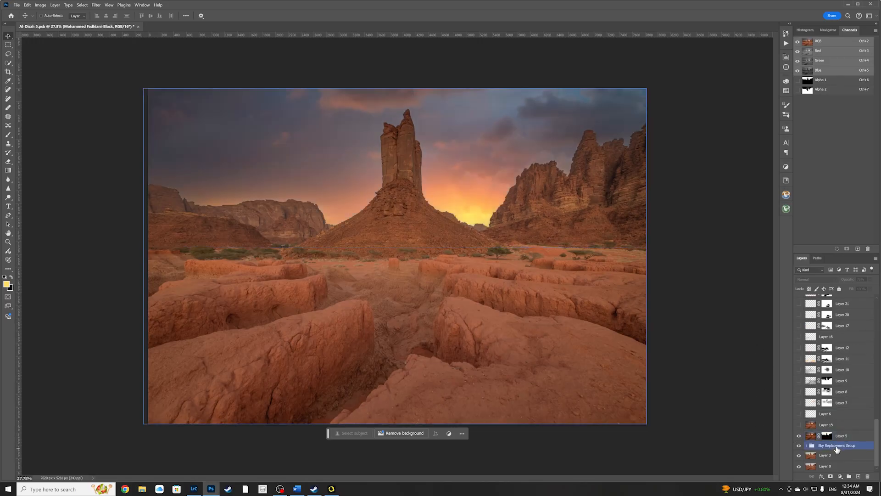
ctrl+click(459, 114)
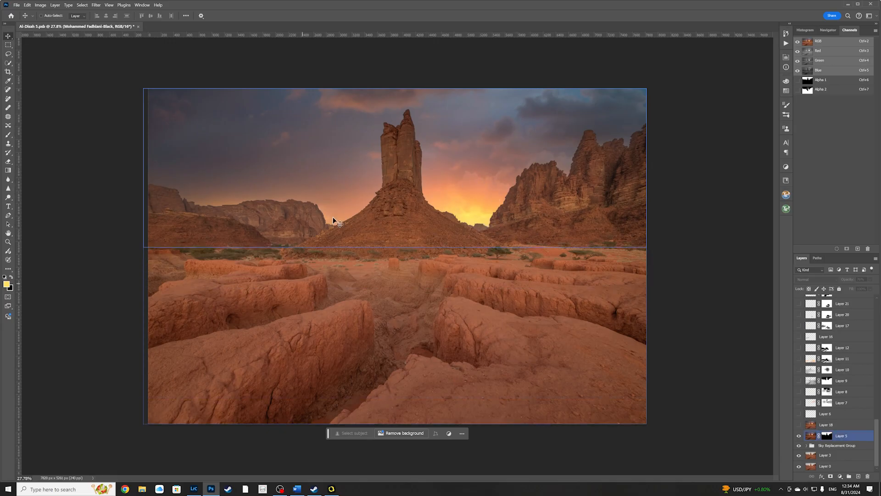
ctrl+click(493, 240)
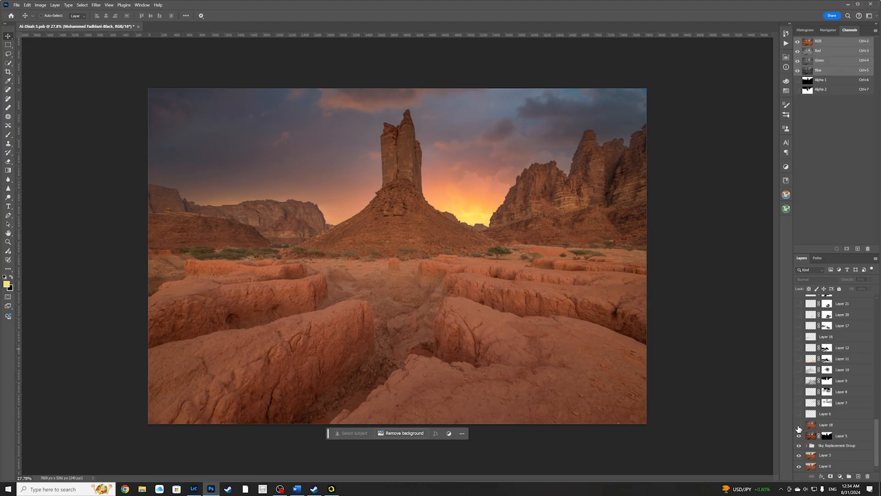
click(798, 425)
Step: Preview Layer 6 and leave it hidden, and add a new empty layer between it and Layer 18
click(827, 414)
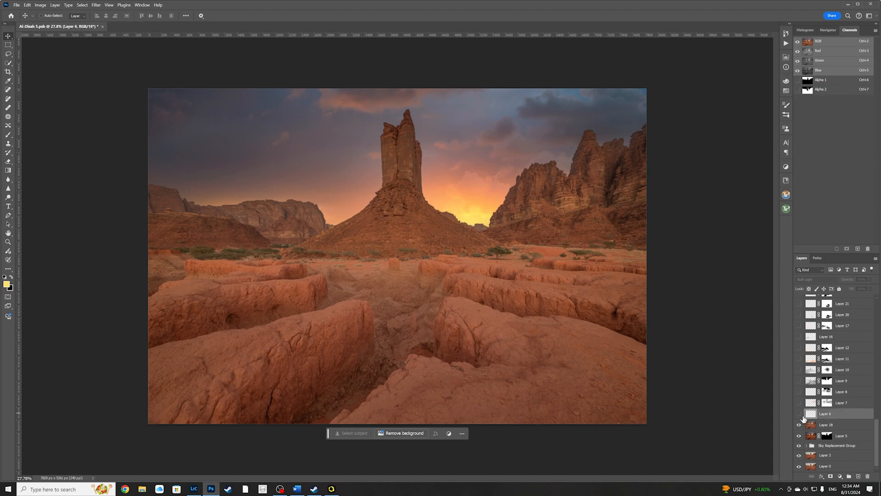
click(799, 414)
click(799, 414)
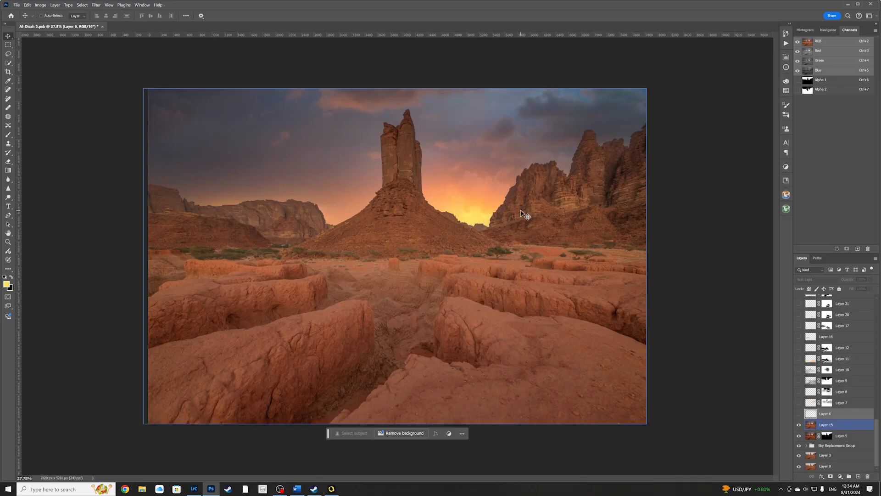
click(860, 467)
key(ctrl+shift+alt+e)
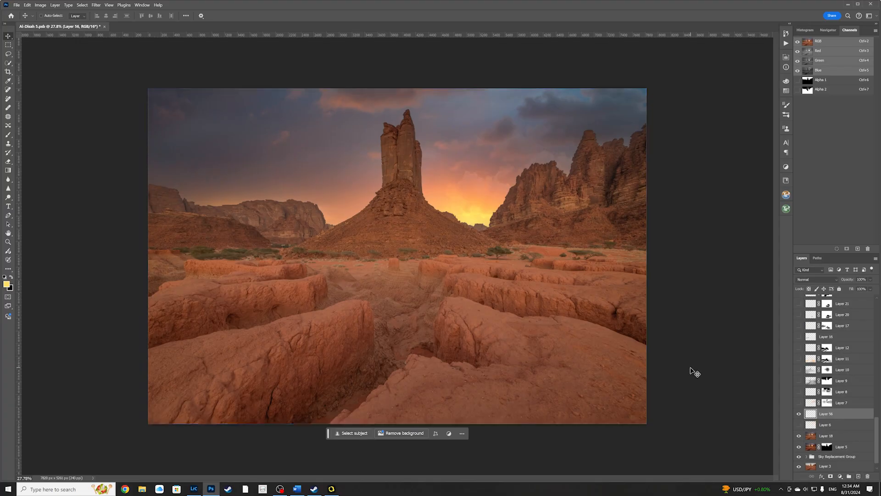
drag(821, 415, 829, 425)
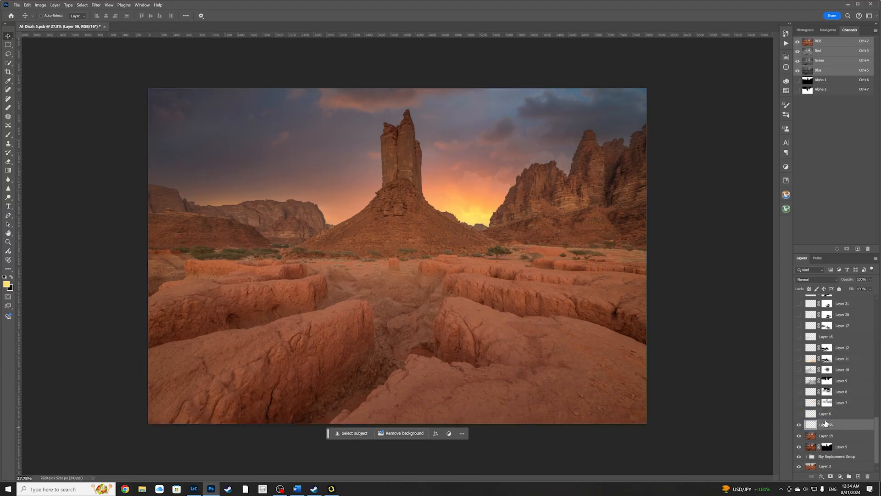
Step: Paint a soft yellow glow over the sun at the horizon on the new layer, with the Brush at 36% opacity
key(b)
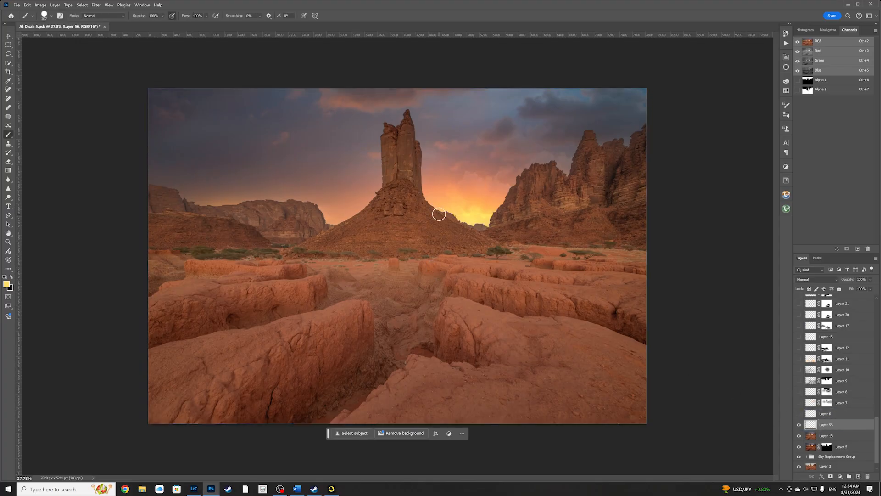
drag(142, 18, 121, 19)
drag(376, 215, 395, 216)
drag(492, 195, 512, 205)
click(472, 202)
click(476, 211)
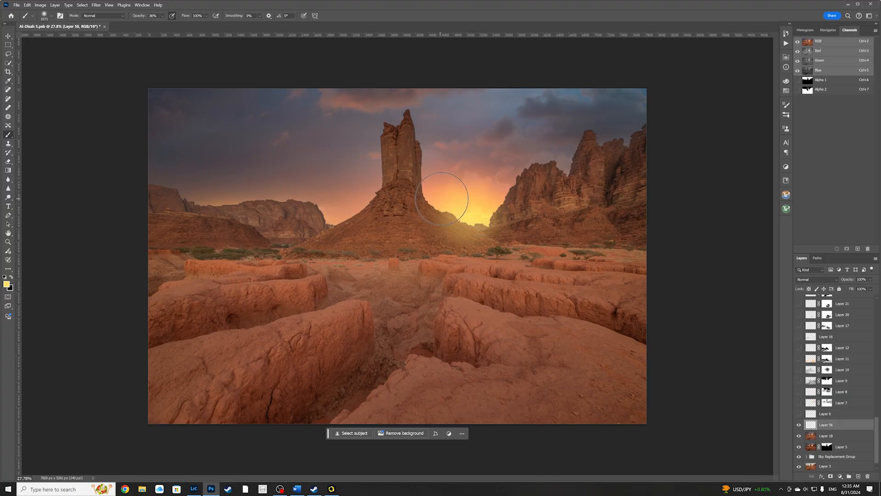
click(459, 208)
click(457, 216)
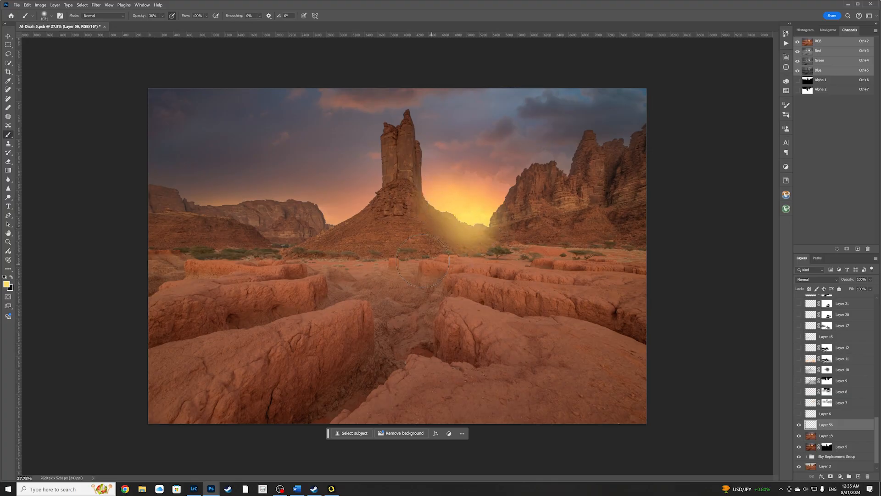
Step: Paint yellow light with a smaller brush over the right-hand ridge tops and the large right foreground rock
drag(410, 257, 386, 261)
drag(515, 281, 505, 281)
drag(566, 264, 646, 265)
drag(435, 264, 645, 281)
drag(460, 282, 671, 307)
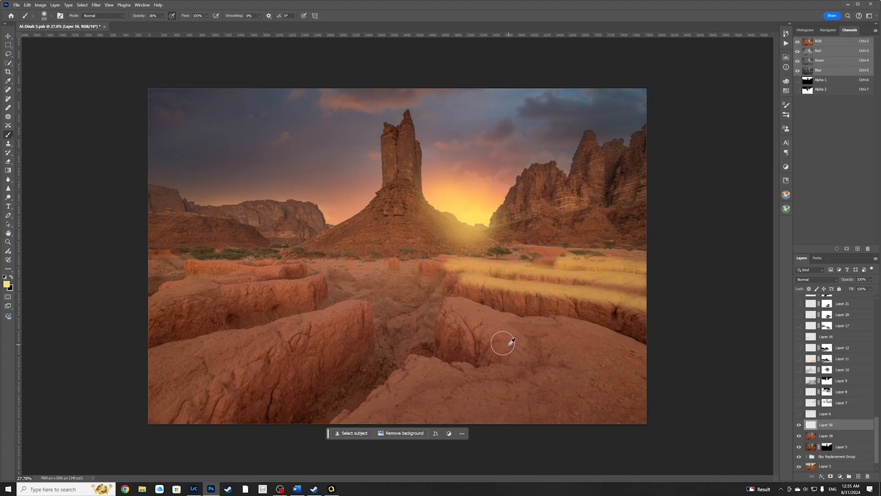
mouse_move(450, 304)
mouse_down()
mouse_move(579, 328)
mouse_move(670, 367)
mouse_move(508, 316)
mouse_move(499, 325)
mouse_move(611, 379)
mouse_move(668, 392)
mouse_move(519, 386)
mouse_move(523, 376)
mouse_move(414, 398)
mouse_move(397, 433)
mouse_move(552, 428)
mouse_move(486, 404)
mouse_up()
Step: Paint yellow light over the left-hand ridge tops and, with a larger brush, over the sun-facing slope of the central hill
drag(351, 305, 183, 360)
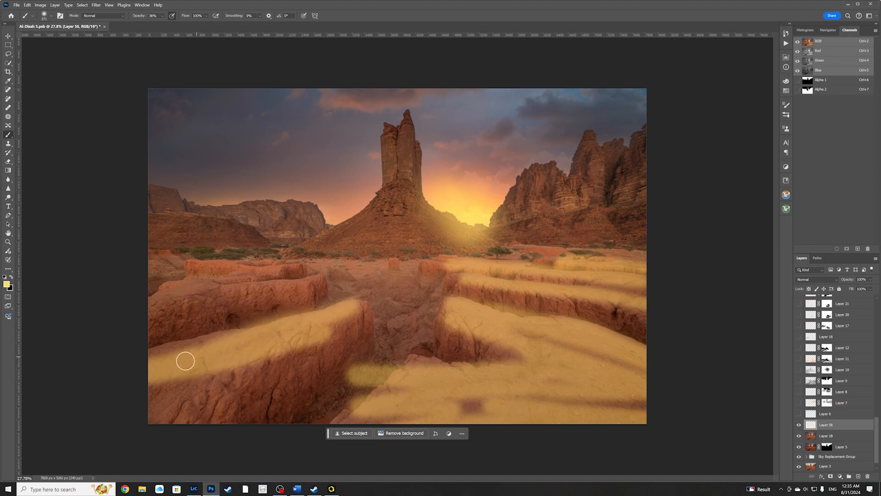
drag(298, 287, 159, 301)
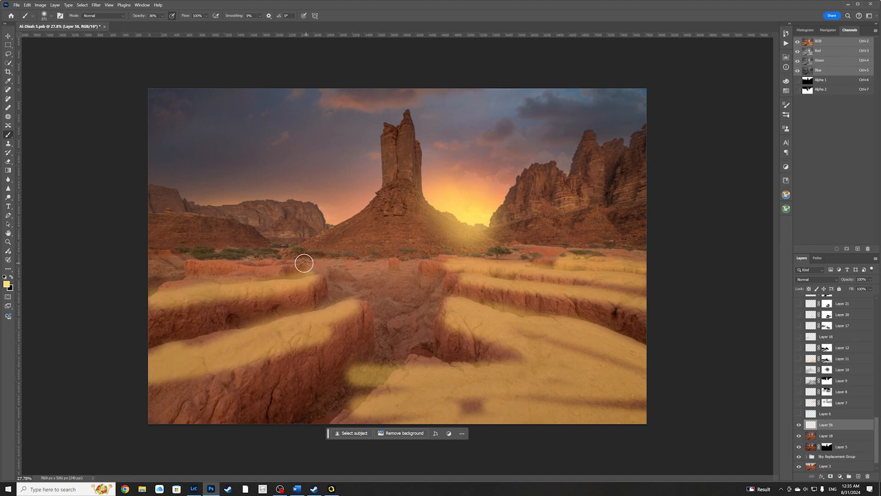
drag(296, 265, 246, 265)
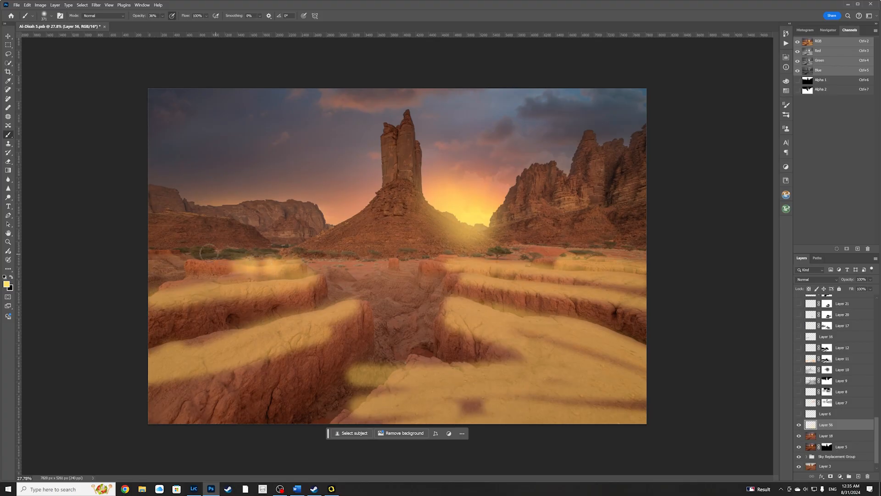
alt+right_click(414, 234)
mouse_move(420, 215)
mouse_down()
mouse_move(434, 236)
mouse_move(455, 243)
mouse_up()
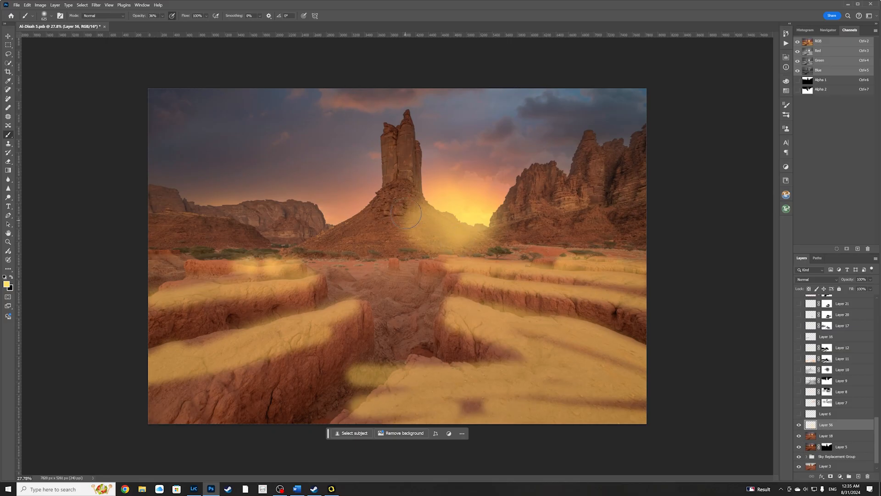
Step: Paint soft yellow light along the sun-facing side of the central rock tower and over the near part of the right-hand cliffs
mouse_move(406, 213)
mouse_down()
mouse_move(408, 147)
mouse_move(423, 130)
mouse_move(429, 186)
mouse_up()
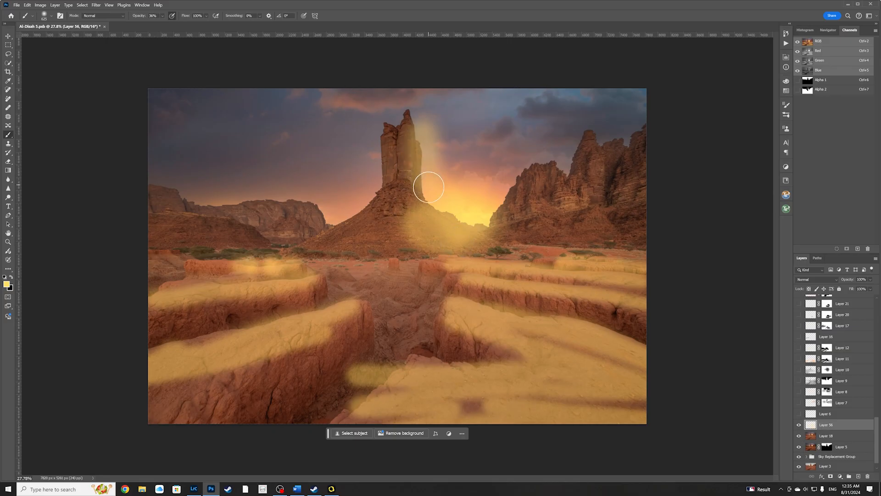
right_click(550, 187)
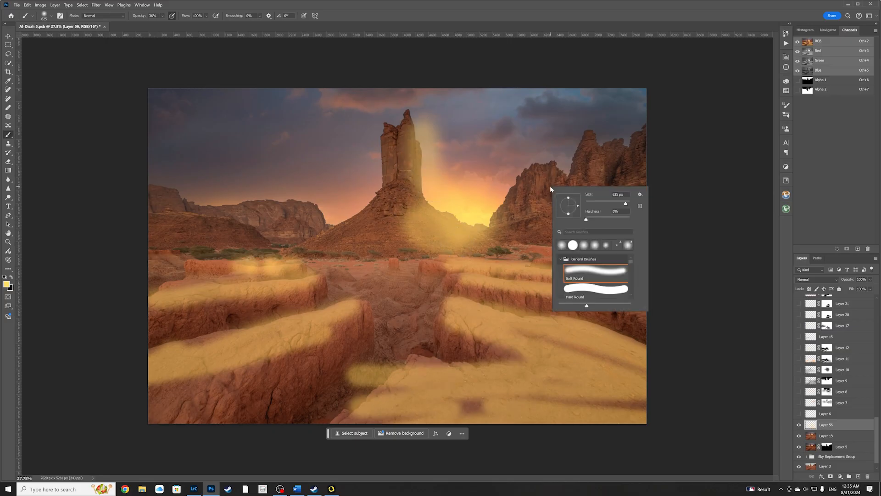
click(518, 181)
mouse_move(523, 178)
mouse_down()
mouse_move(501, 220)
mouse_move(523, 185)
mouse_move(578, 151)
mouse_move(557, 186)
mouse_move(600, 177)
mouse_up()
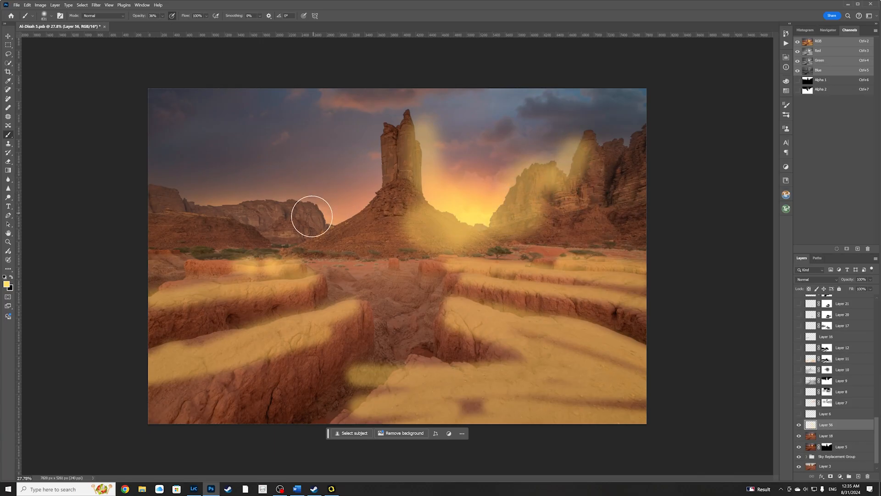
Step: Paint yellow light over the distant left-hand mesa, undoing the extra glow painted between the mesa and the central hill
drag(302, 208, 309, 204)
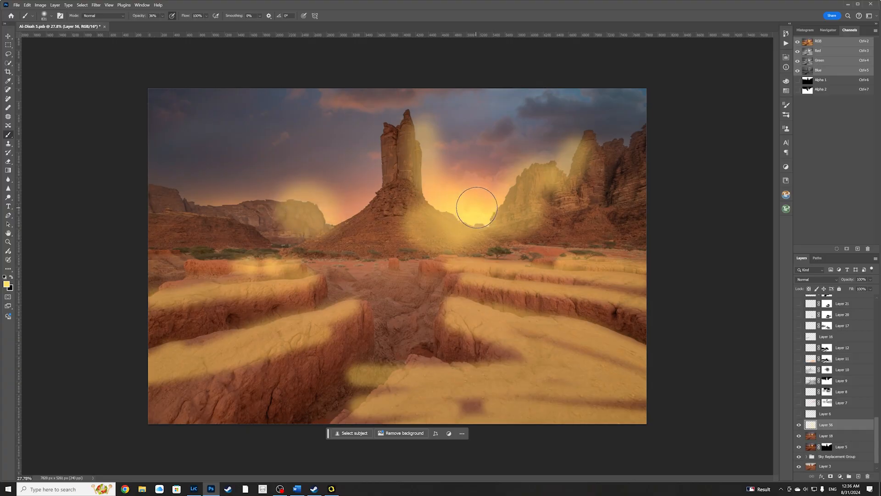
mouse_move(468, 207)
mouse_down()
mouse_move(322, 211)
mouse_move(347, 194)
mouse_move(377, 218)
mouse_up()
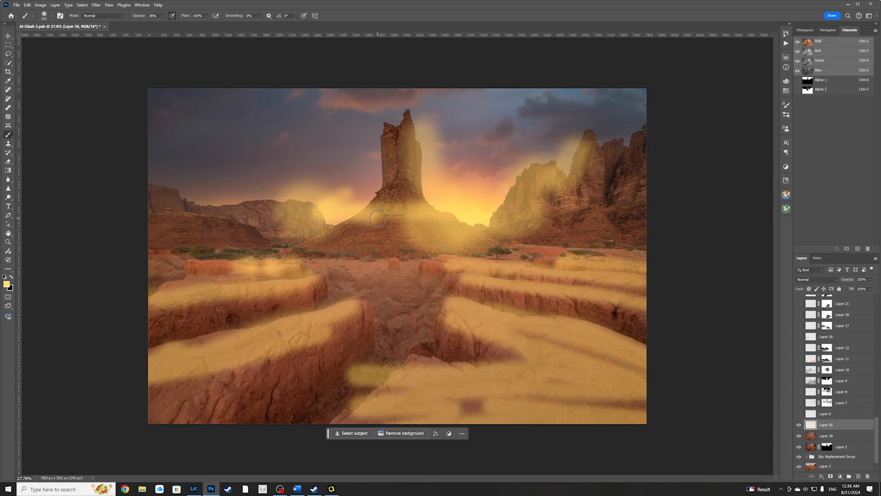
key(ctrl+z)
key(ctrl+z)
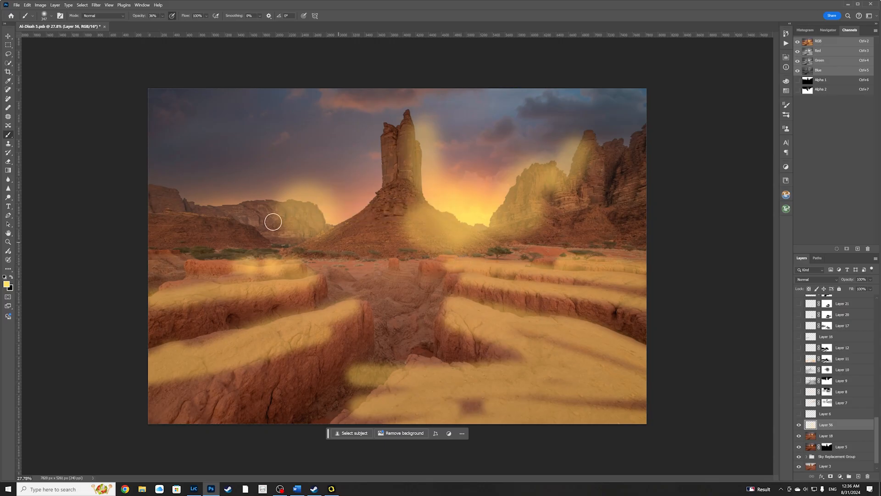
mouse_move(274, 204)
mouse_down()
mouse_move(253, 205)
mouse_move(283, 221)
mouse_move(307, 212)
mouse_move(246, 203)
mouse_up()
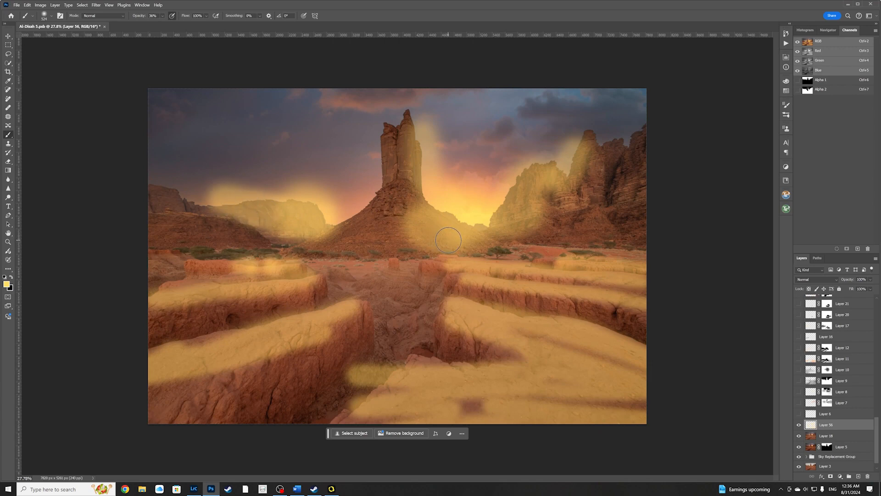
Step: Switch to black and paint shade over the rock tower, the hill's shadow side and the side faces of the left-hand foreground ridges
key(x)
drag(407, 274, 412, 275)
mouse_move(397, 124)
mouse_down()
mouse_move(391, 187)
mouse_move(392, 160)
mouse_move(356, 230)
mouse_move(326, 242)
mouse_move(375, 204)
mouse_move(296, 246)
mouse_move(386, 199)
mouse_move(336, 248)
mouse_move(385, 216)
mouse_move(395, 222)
mouse_move(419, 130)
mouse_up()
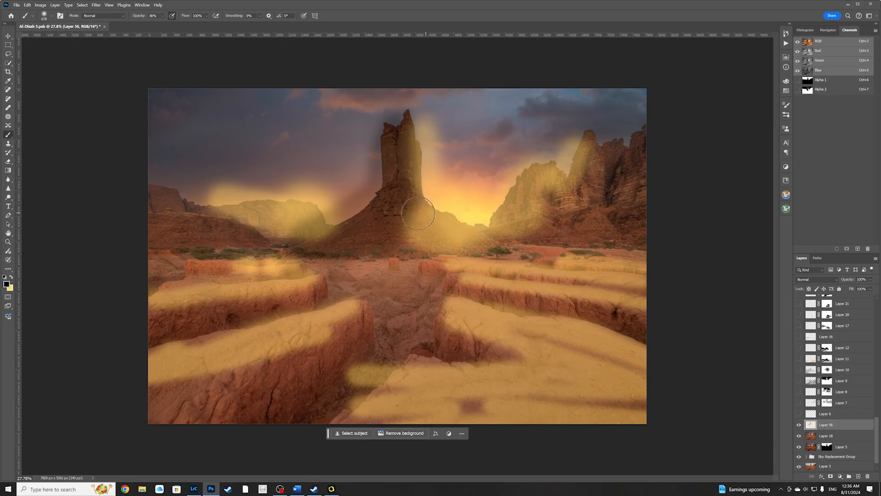
mouse_move(299, 307)
mouse_down()
mouse_move(196, 314)
mouse_move(256, 307)
mouse_move(145, 333)
mouse_move(172, 327)
mouse_up()
mouse_move(358, 339)
mouse_down()
mouse_move(179, 426)
mouse_move(183, 403)
mouse_move(237, 377)
mouse_move(347, 371)
mouse_move(270, 408)
mouse_up()
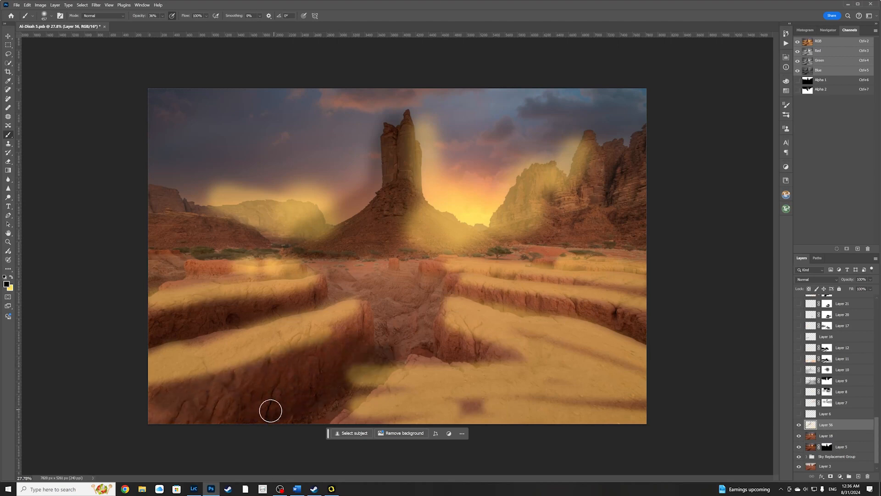
Step: Paint black shade into the central gully and along the shadowed side faces of the nearer right-hand ridges
mouse_move(393, 286)
mouse_down()
mouse_move(424, 297)
mouse_move(418, 319)
mouse_move(387, 346)
mouse_move(413, 326)
mouse_up()
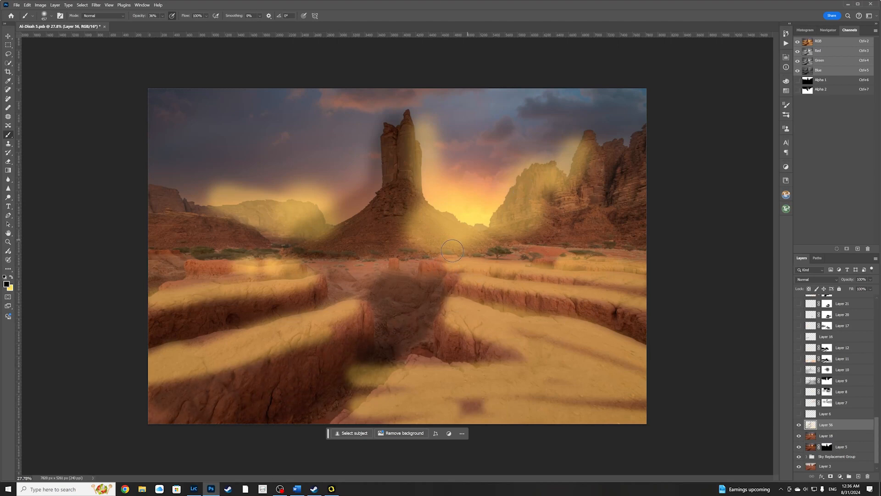
mouse_move(373, 280)
mouse_down()
mouse_move(363, 291)
mouse_move(497, 357)
mouse_move(454, 348)
mouse_up()
drag(476, 295, 538, 311)
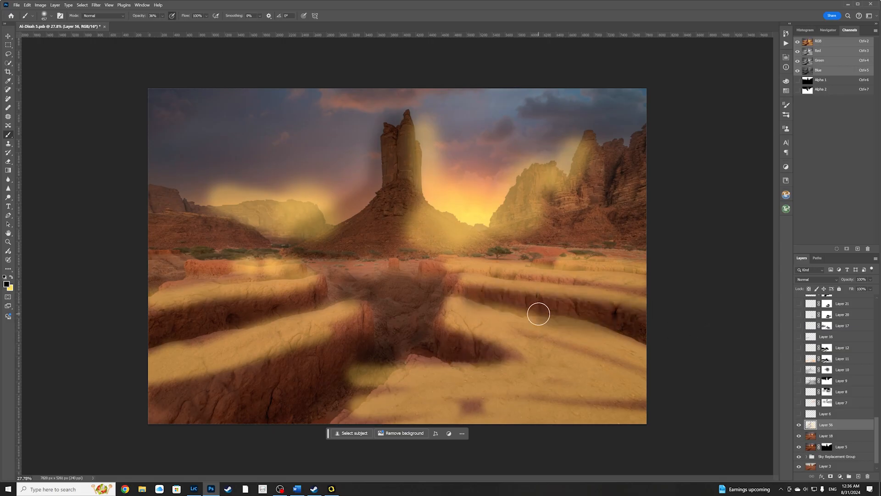
Step: Undo the too-wide dark stroke and paint thin black shadow lines between the far right-hand ridges with a smaller brush
drag(463, 271, 642, 290)
key(ctrl+z)
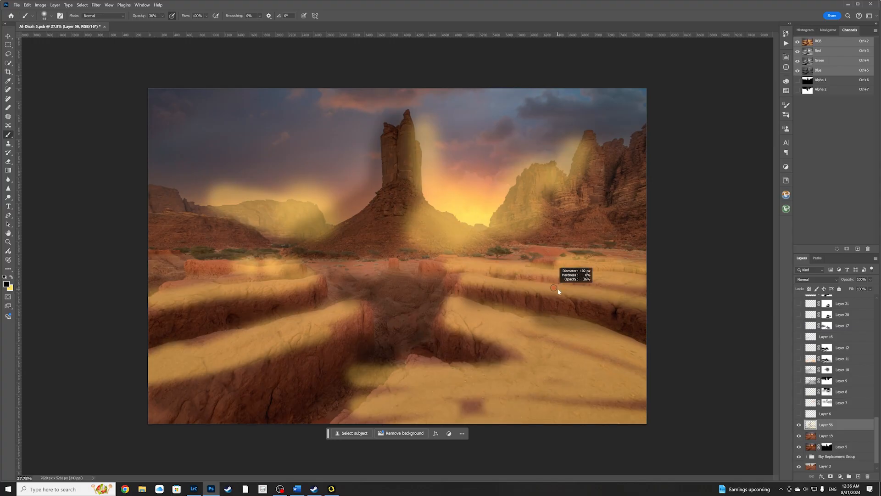
drag(500, 275, 651, 288)
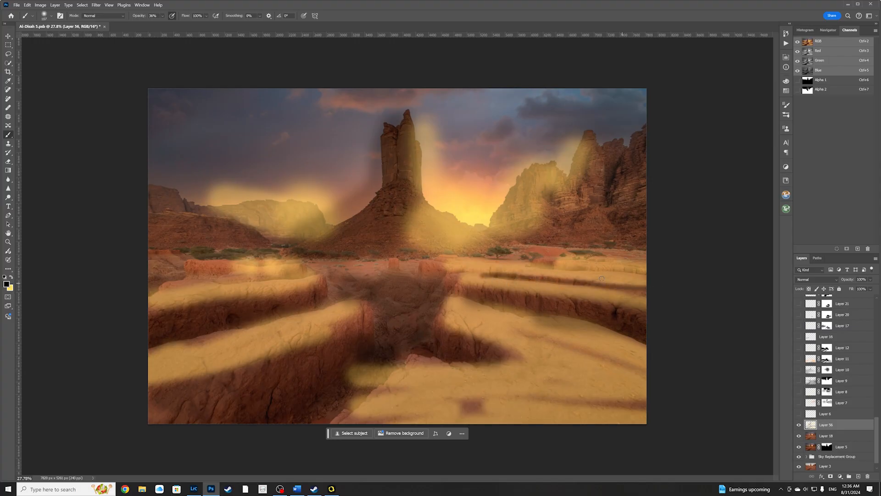
drag(568, 269, 666, 274)
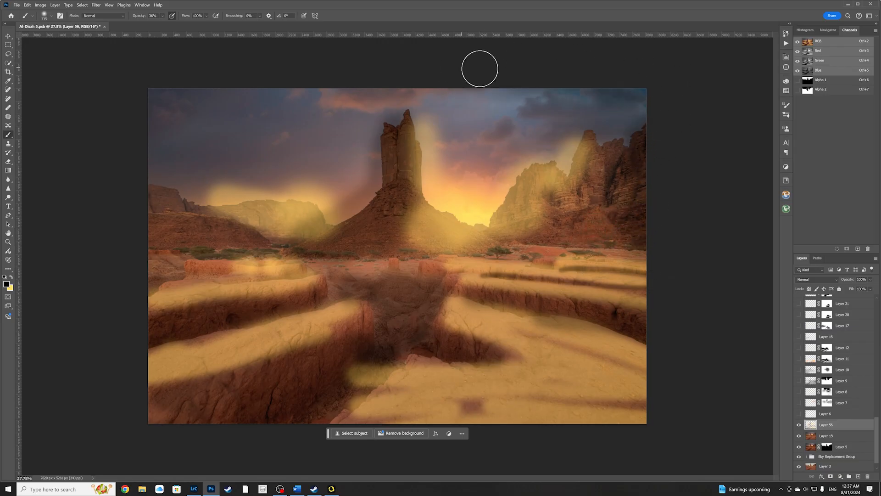
Step: Paint a dark vignette around the image edges in black, enlarging the soft brush for the left side and corners
mouse_move(444, 71)
mouse_down()
mouse_move(407, 62)
mouse_move(266, 72)
mouse_move(168, 93)
mouse_move(127, 165)
mouse_move(125, 313)
mouse_up()
key(bracketright)
key(bracketright)
key(bracketright)
key(bracketright)
key(bracketright)
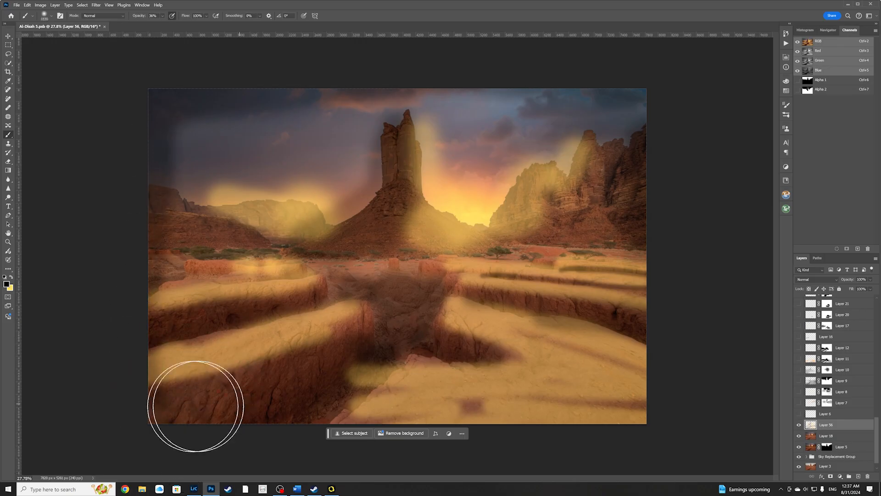
mouse_move(89, 240)
mouse_down()
mouse_move(144, 236)
mouse_move(148, 260)
mouse_move(155, 235)
mouse_move(162, 257)
mouse_move(143, 250)
mouse_move(157, 206)
mouse_move(189, 189)
mouse_move(359, 250)
mouse_move(308, 243)
mouse_up()
Step: Hide the painted Layer 56, fill a new layer above it with 50% Gray in Normal mode at 100% opacity, and hide it too
key(ctrl+minus)
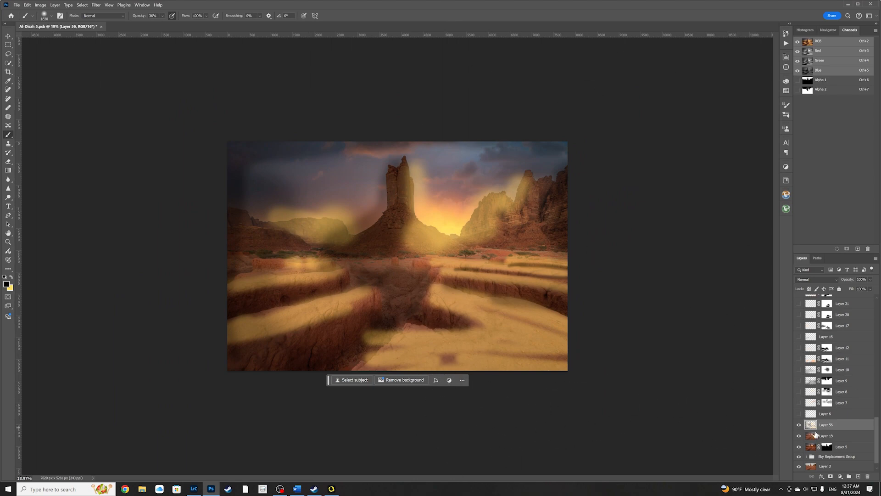
click(798, 424)
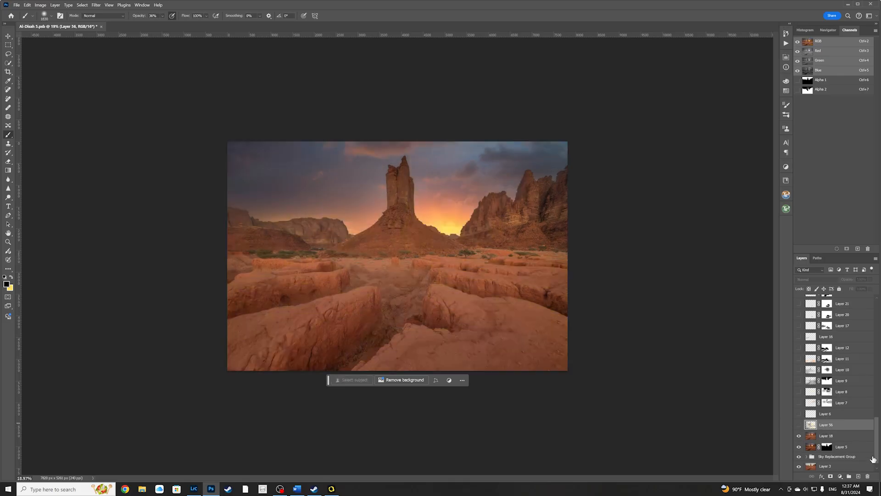
click(858, 476)
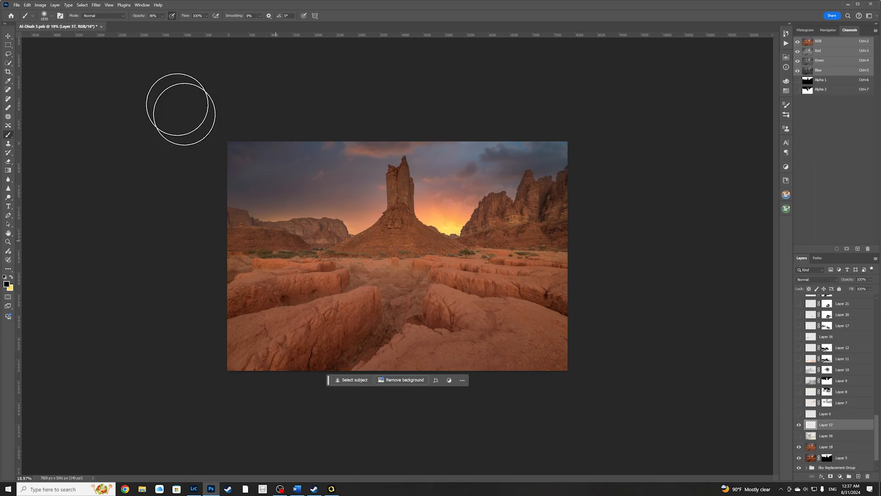
click(29, 5)
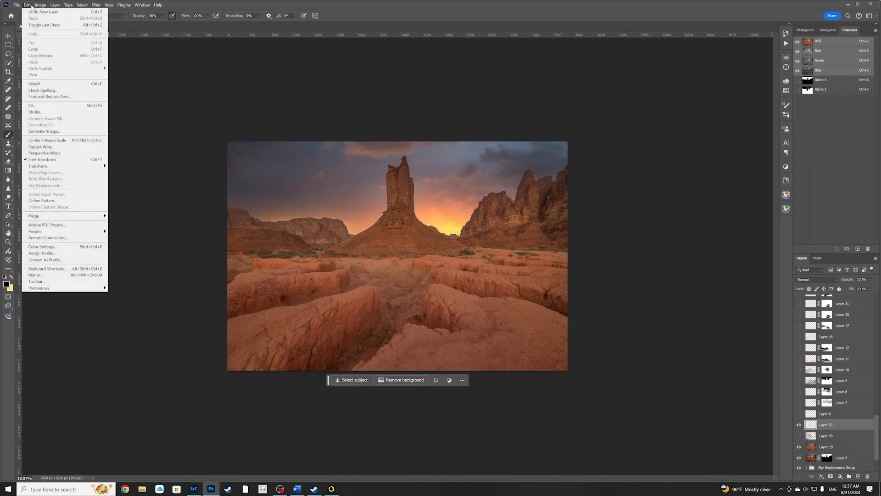
click(41, 105)
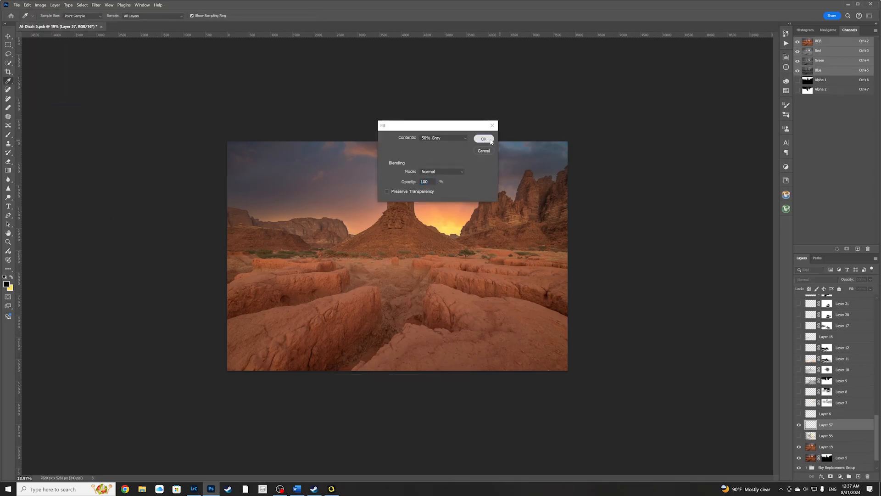
click(484, 138)
key(b)
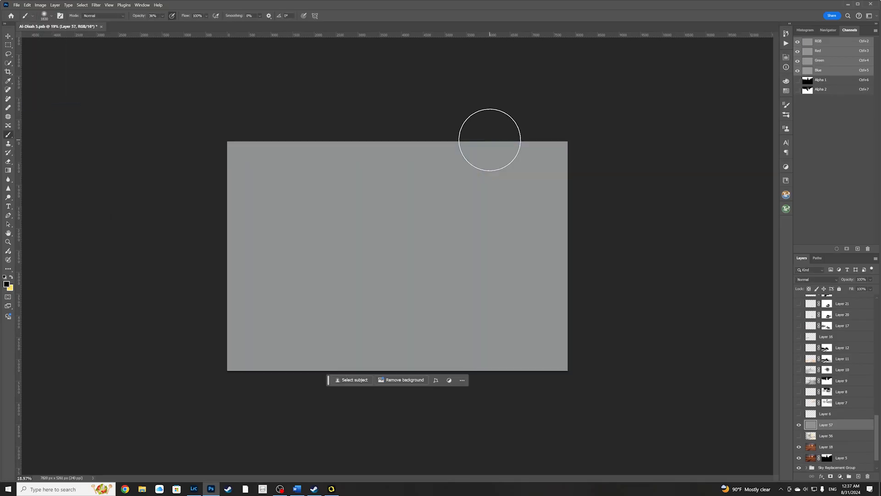
click(799, 426)
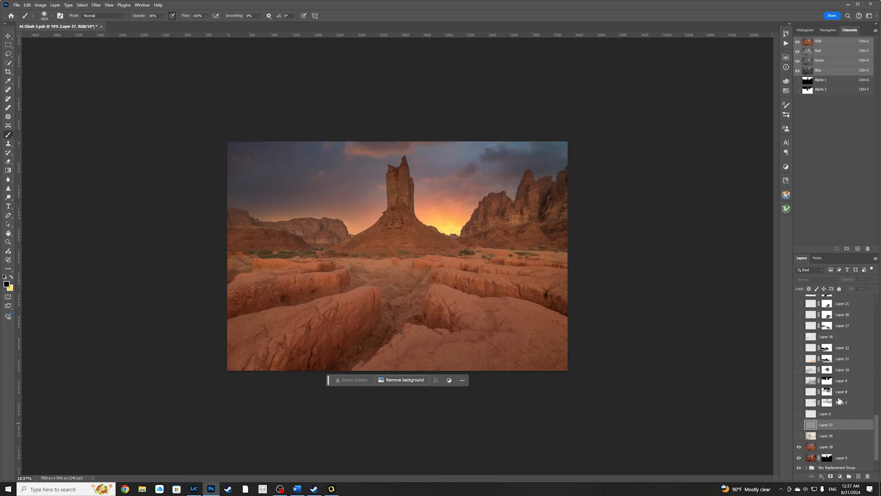
Step: Look through the layer stack and turn on the visibility of Layer 6 and Layer 7
scroll(839, 401, up, 8)
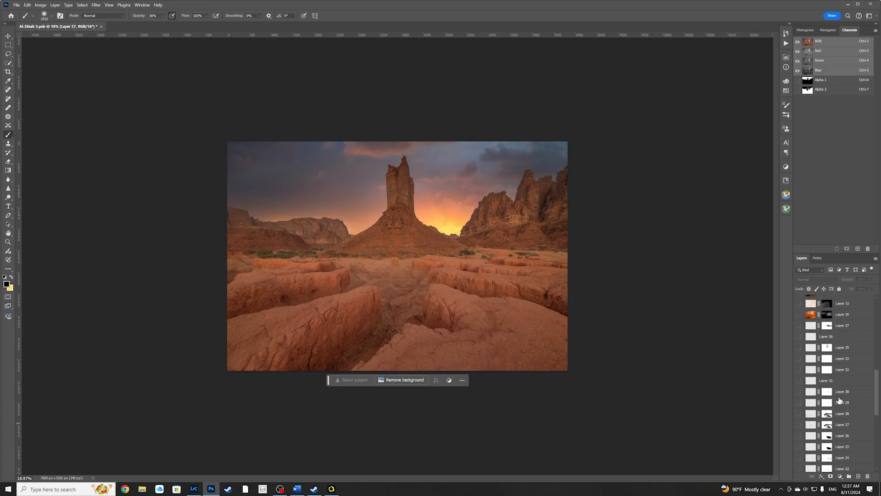
scroll(839, 401, down, 10)
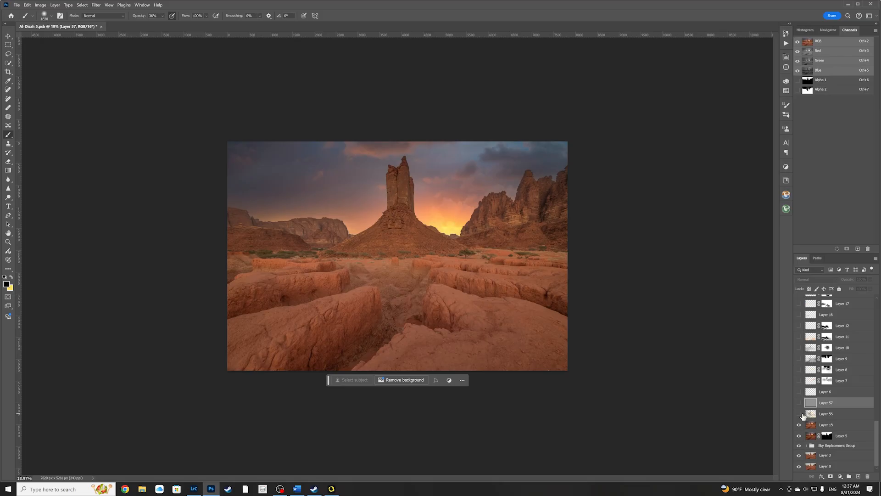
scroll(818, 412, up, 2)
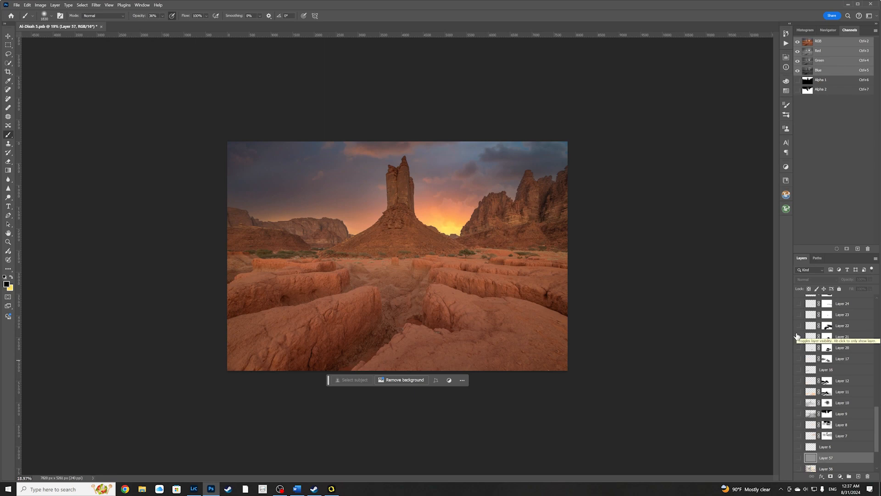
scroll(796, 340, up, 3)
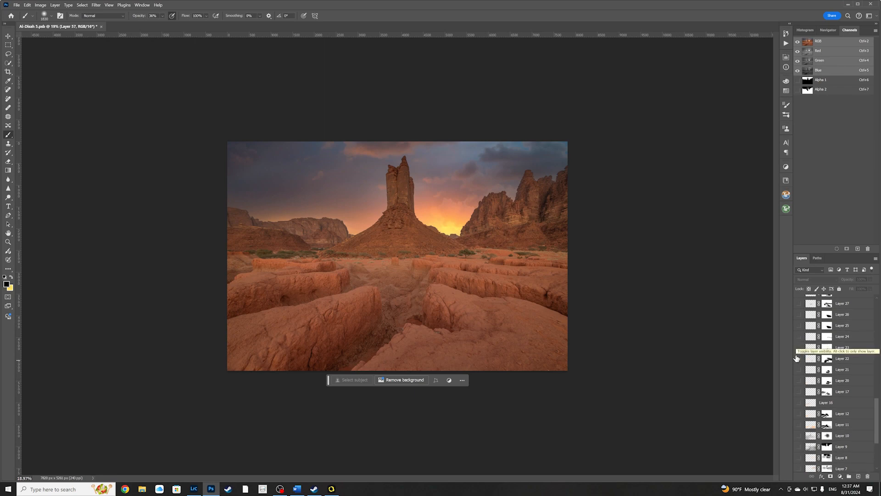
scroll(796, 367, up, 3)
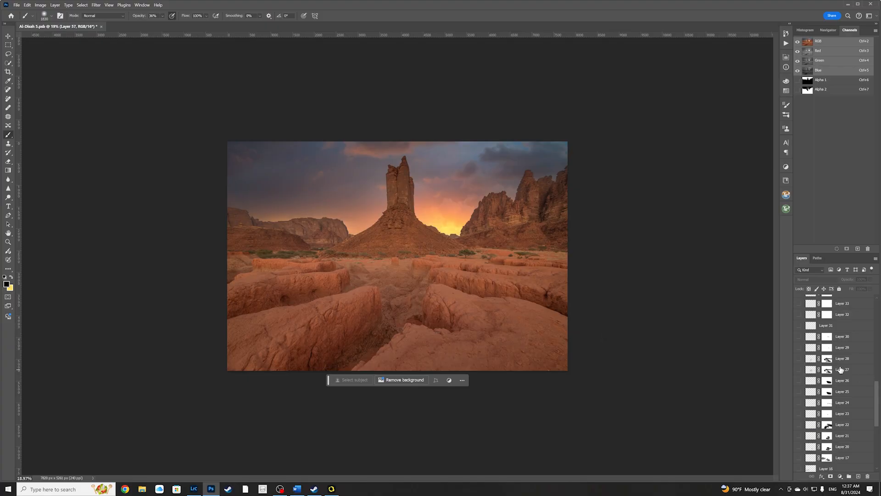
scroll(841, 370, down, 5)
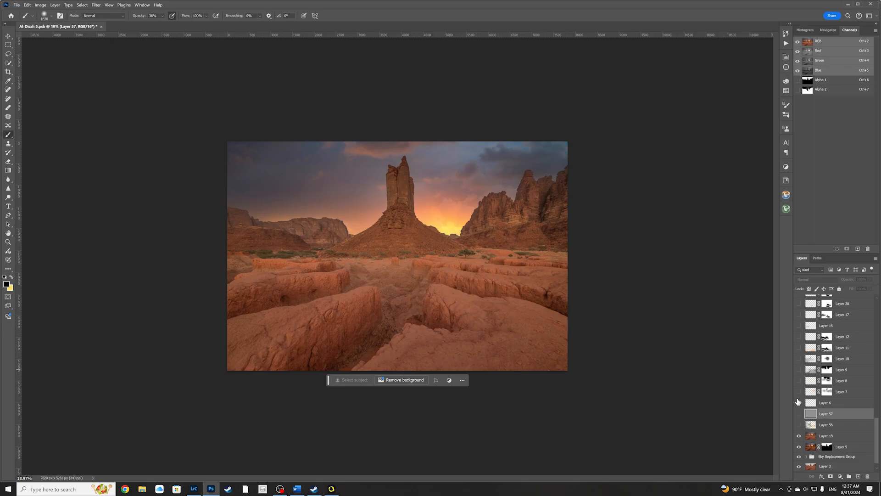
click(798, 403)
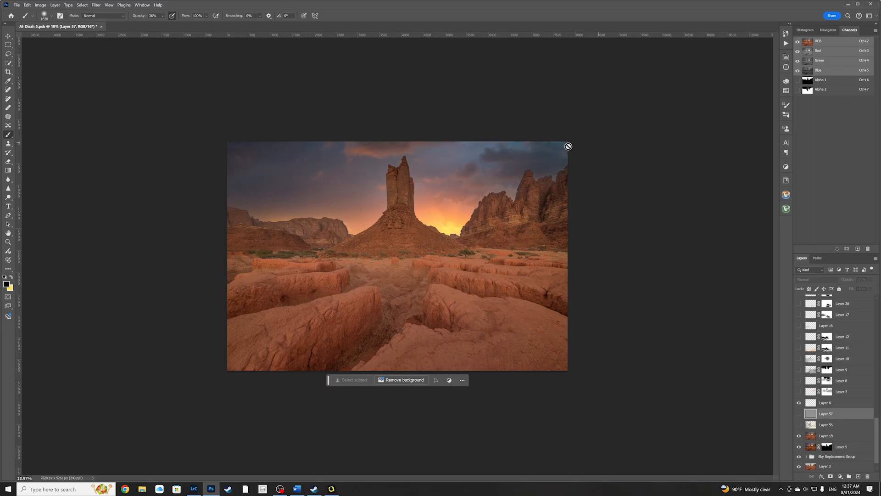
click(8, 36)
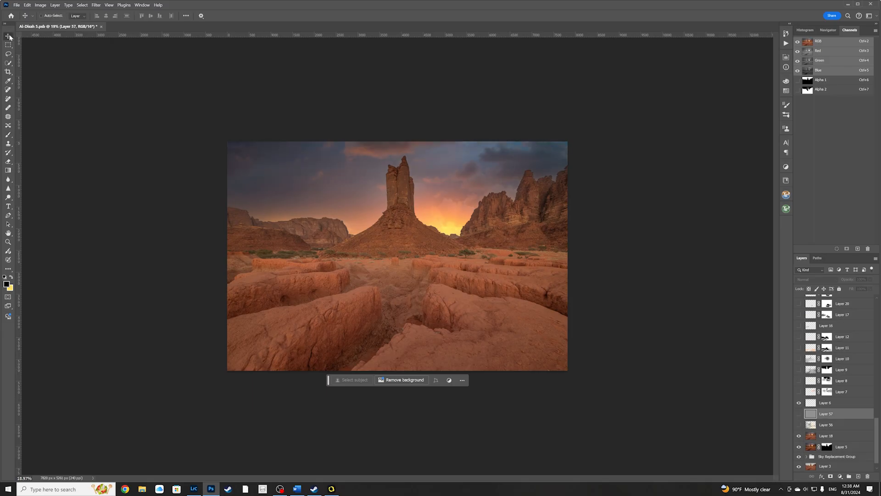
ctrl+click(271, 146)
click(799, 393)
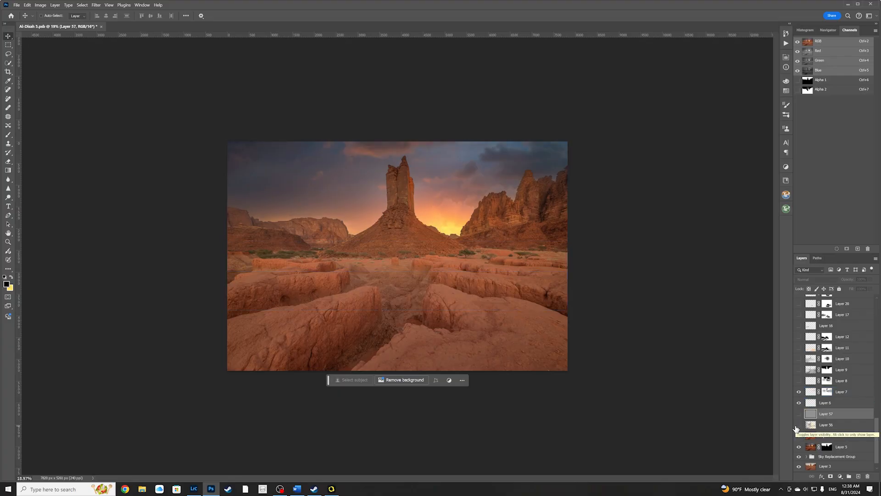
Step: Preview the painted Layer 56 and hide it again, then compare the image with and without Layer 8, leaving Layer 8 visible
click(799, 425)
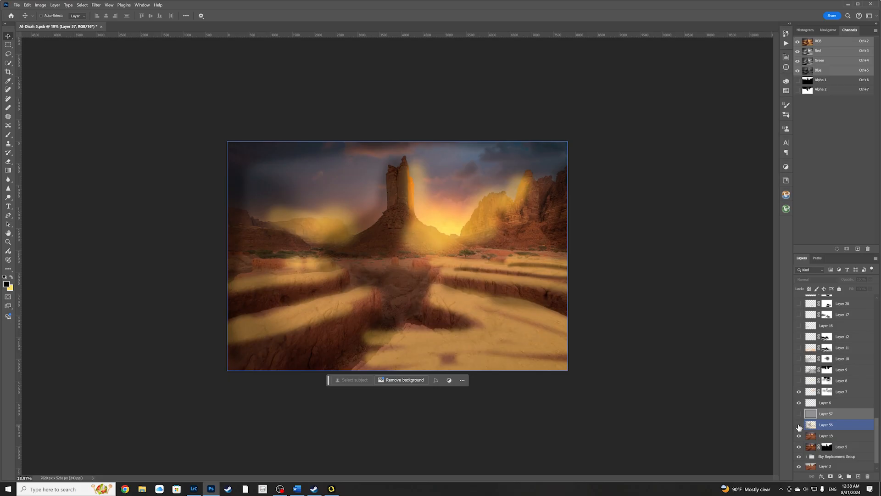
click(798, 425)
click(799, 381)
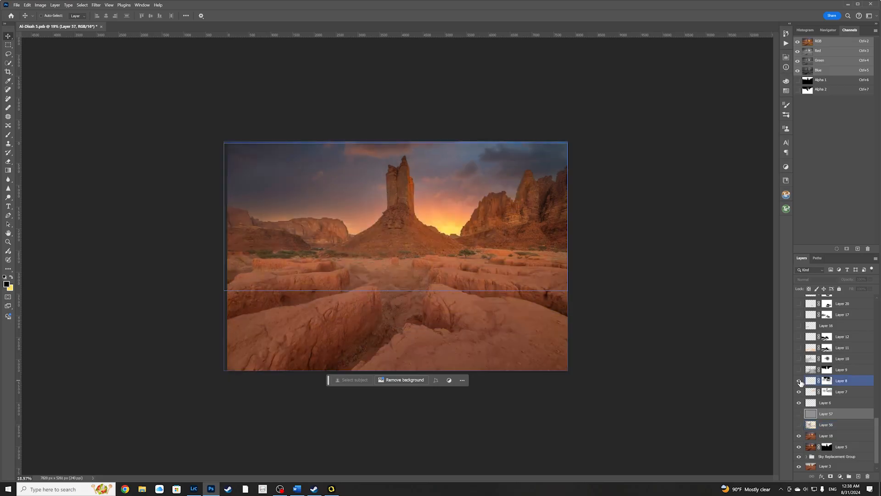
click(799, 381)
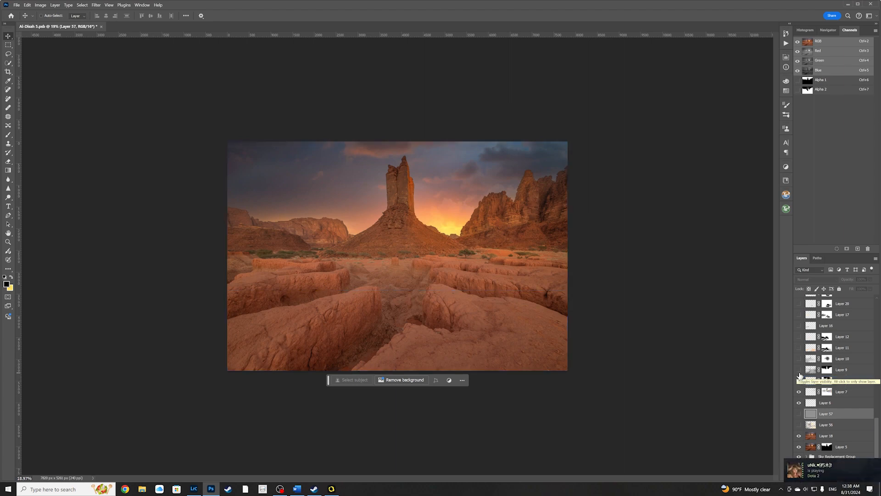
click(799, 380)
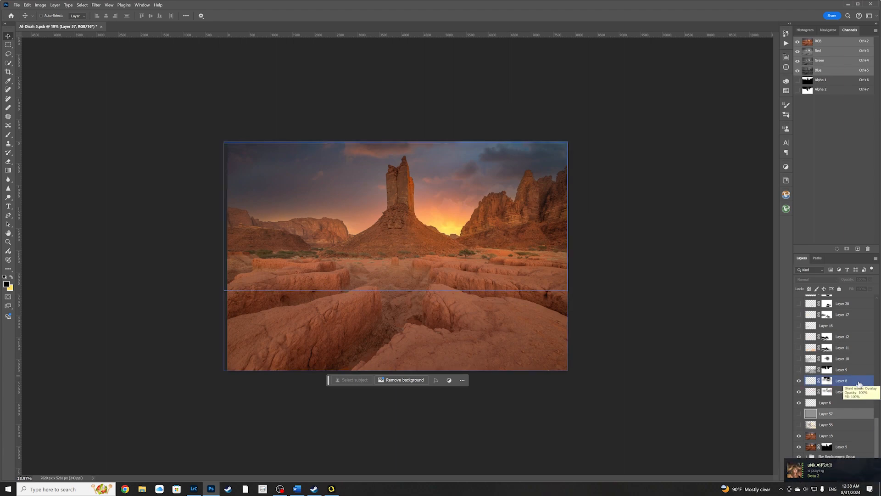
Step: Select Layer 8 and set the foreground colour to pale peach #fdd5a4, starting from an orange sampled in the sunset glow
click(849, 380)
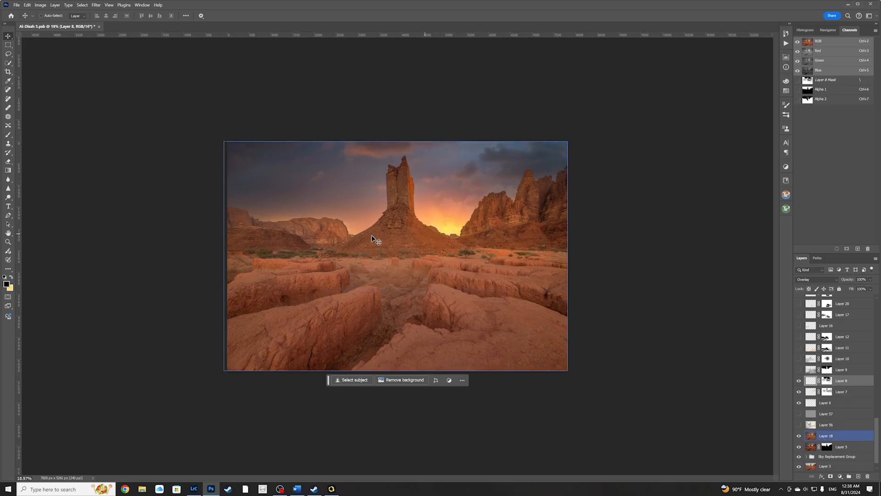
click(8, 287)
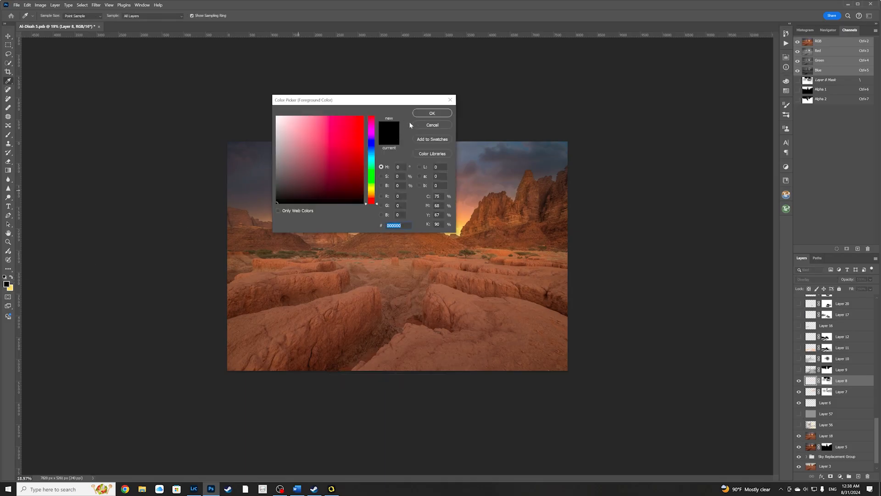
click(430, 126)
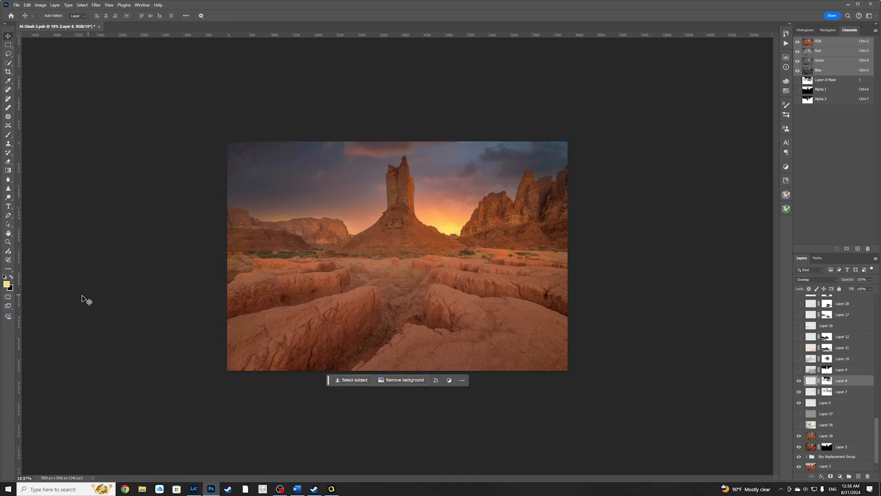
key(b)
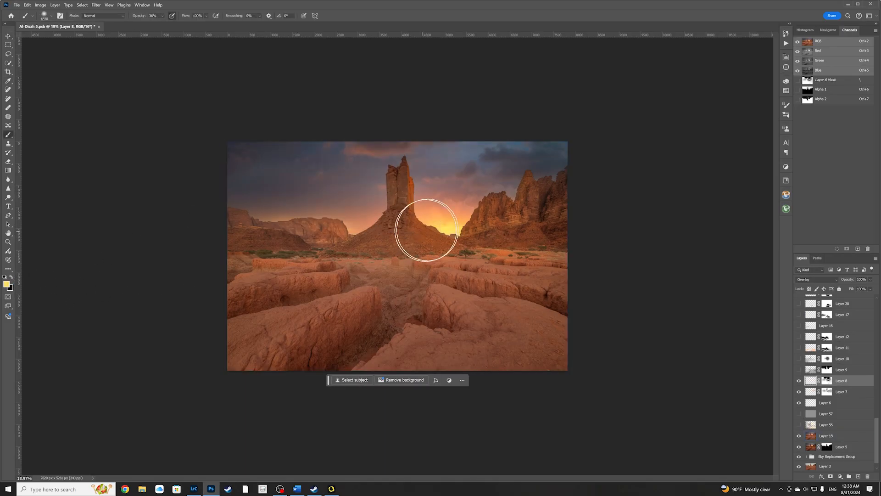
alt+click(455, 210)
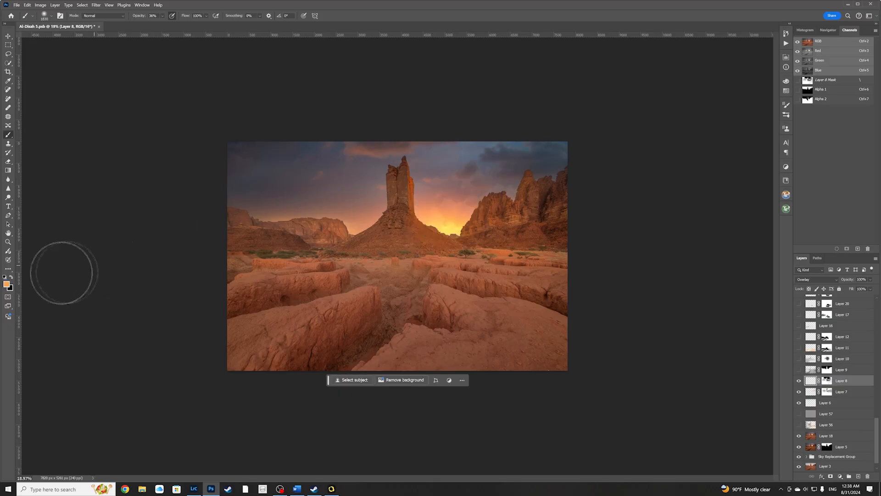
click(7, 284)
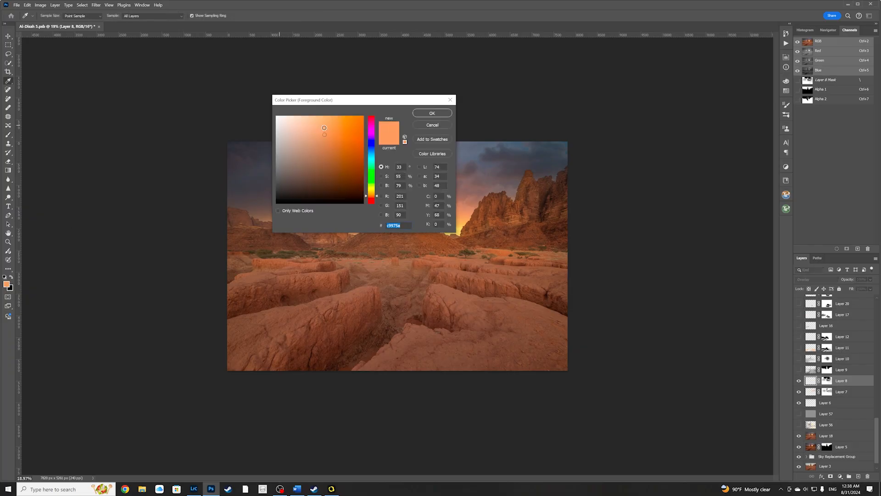
click(315, 126)
drag(309, 125, 296, 111)
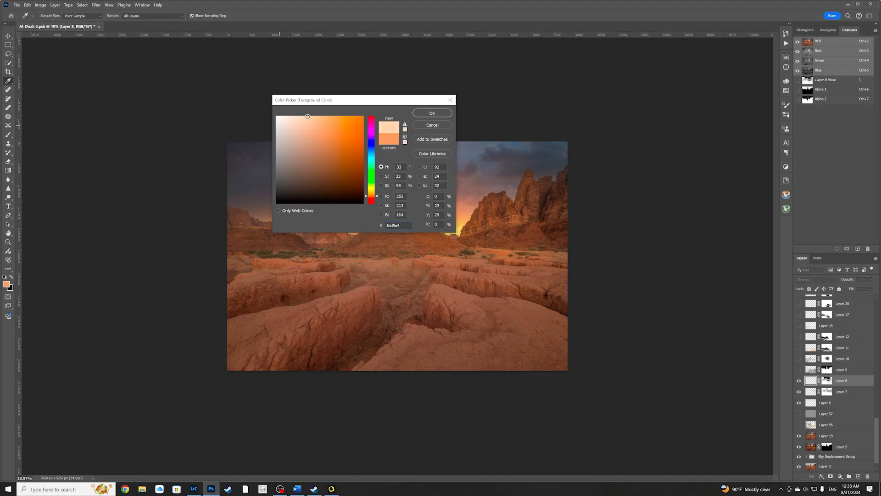
click(432, 113)
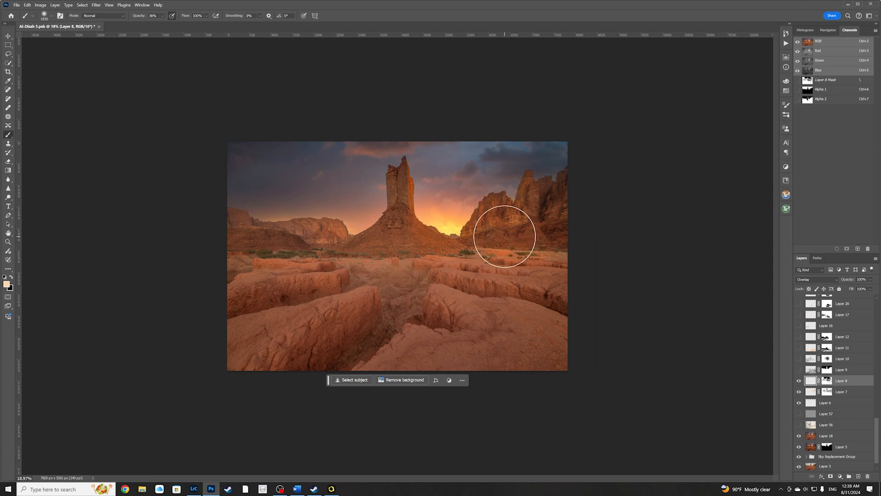
Step: Target the Layer 8 mask with the Move tool active, and turn on the visibility of Layer 9 and select it
key(v)
click(833, 393)
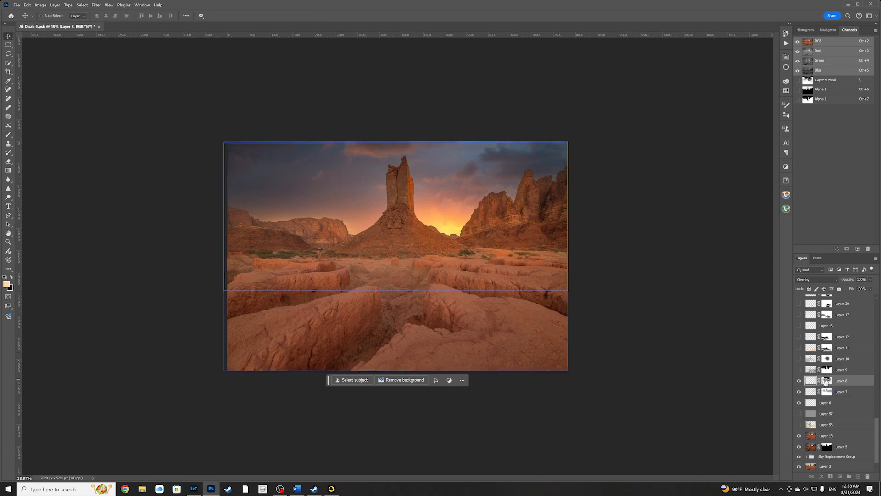
click(826, 381)
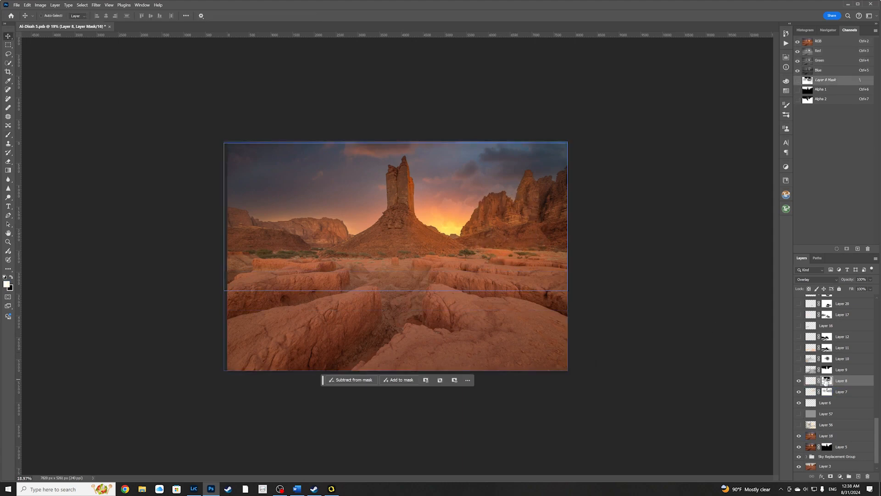
click(799, 370)
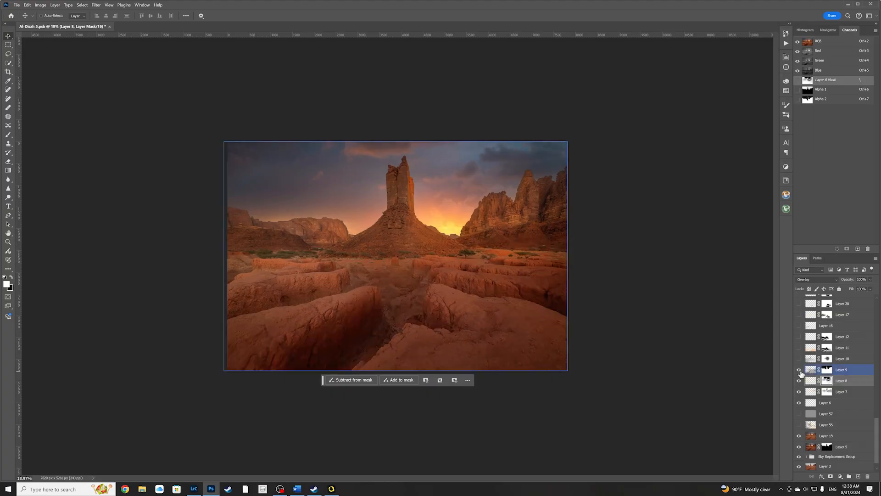
click(844, 372)
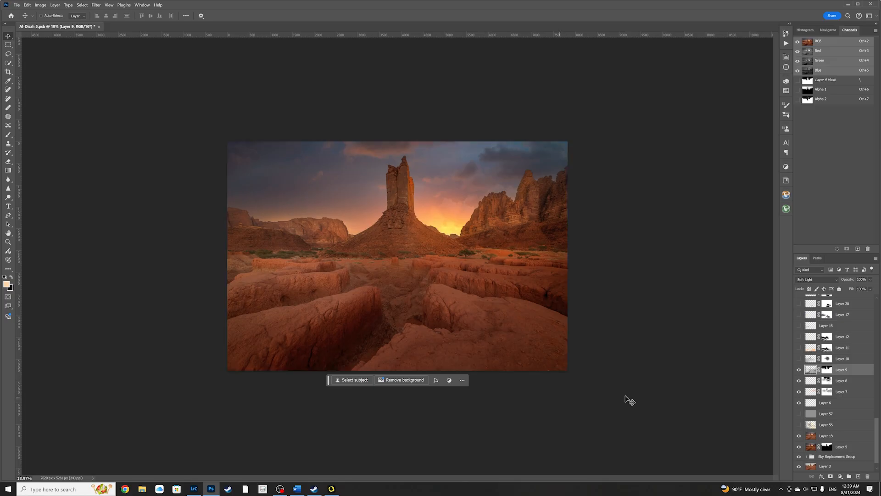
Step: Check the effect of Layer 9, leaving it visible, and turn on Layer 10 and select its mask
click(799, 369)
click(799, 358)
click(843, 359)
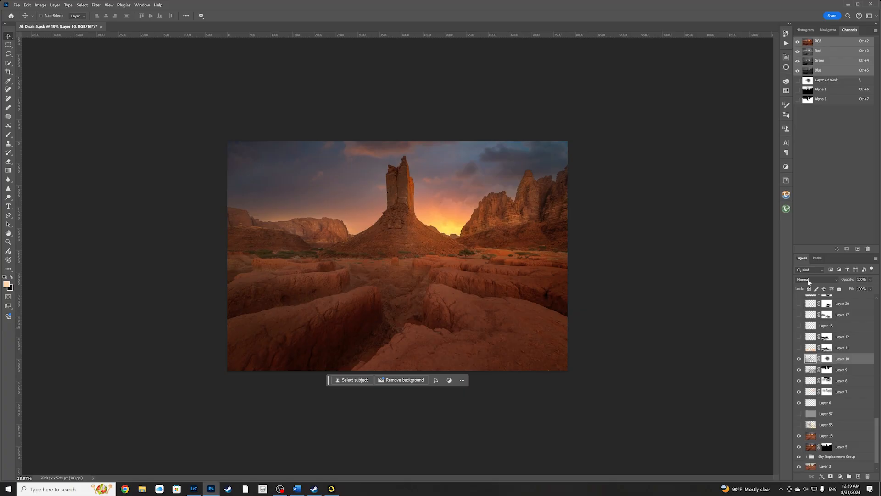
click(828, 361)
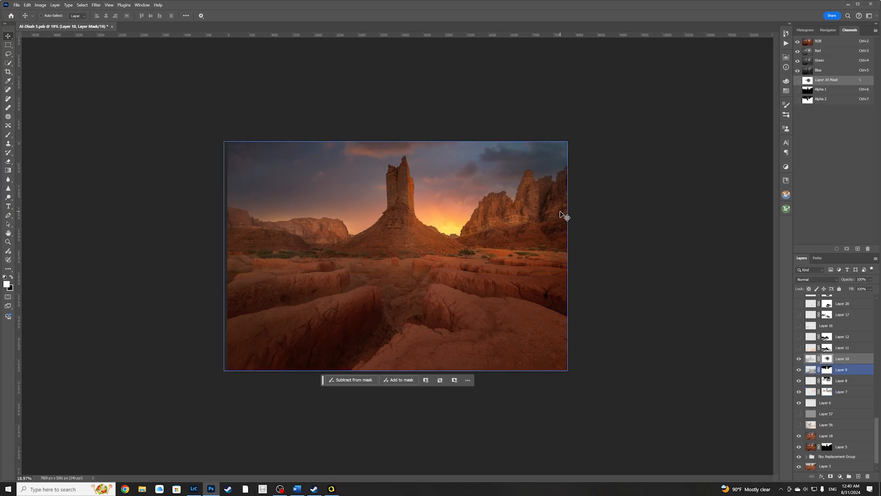
Step: Turn on the visibility of Layers 11, 12, 16, 17, 20 and 21
click(799, 348)
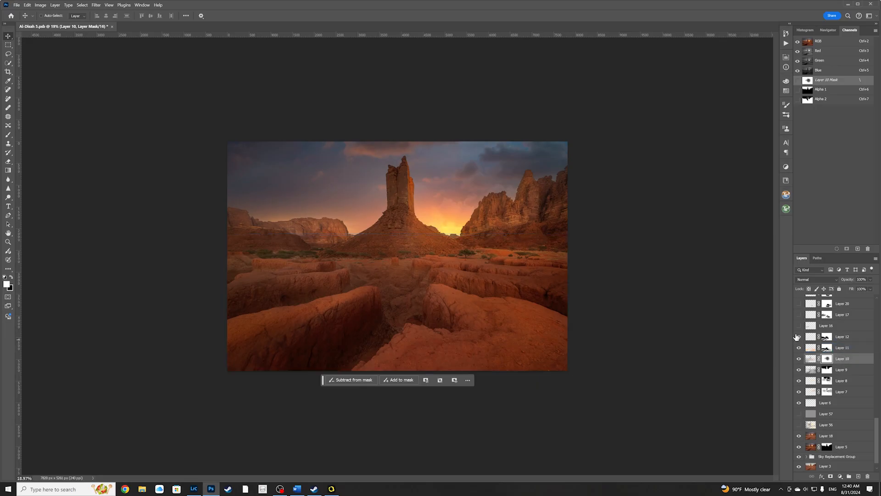
click(799, 336)
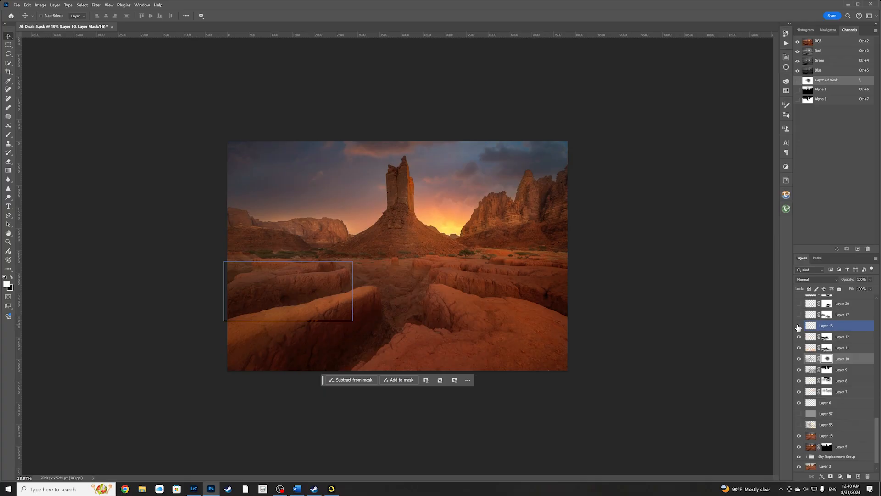
click(799, 325)
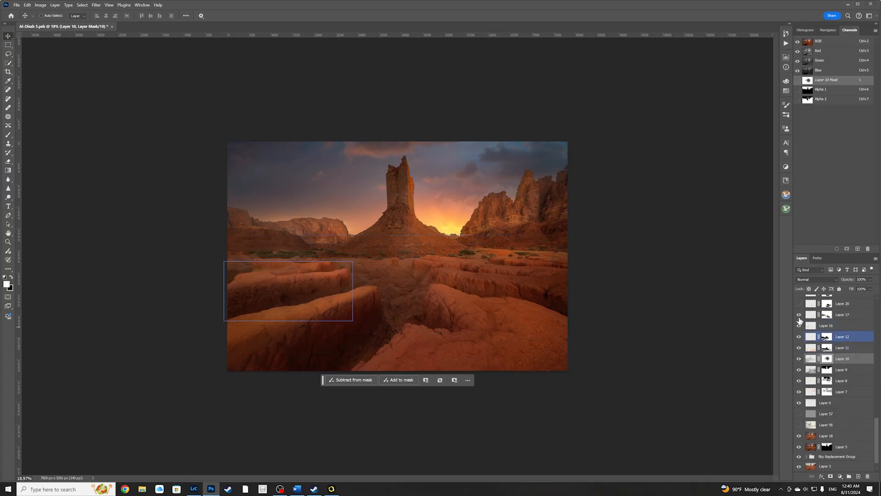
scroll(799, 320, up, 1)
click(799, 316)
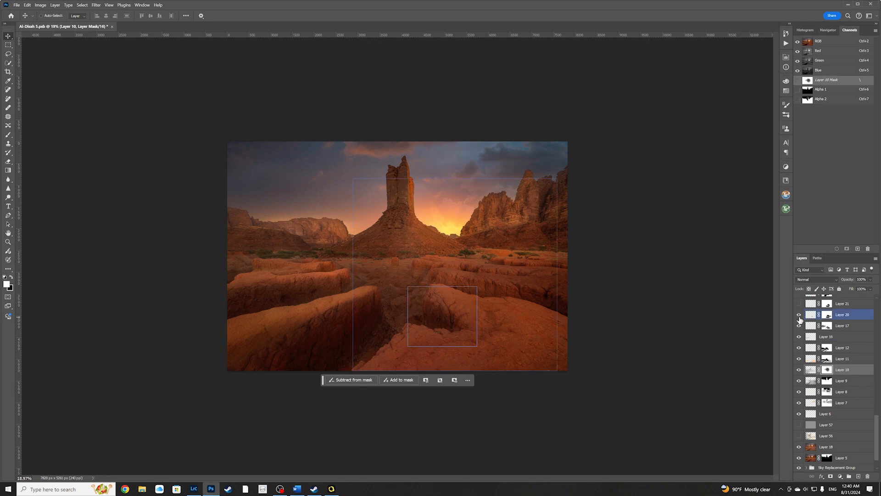
click(799, 304)
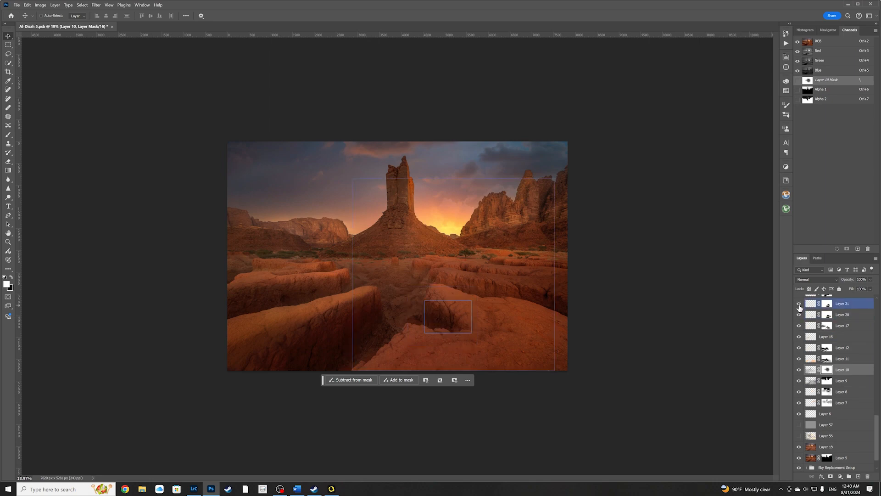
Step: Compare the image with and without Layer 20 and Layer 10, leaving both layers visible
click(799, 315)
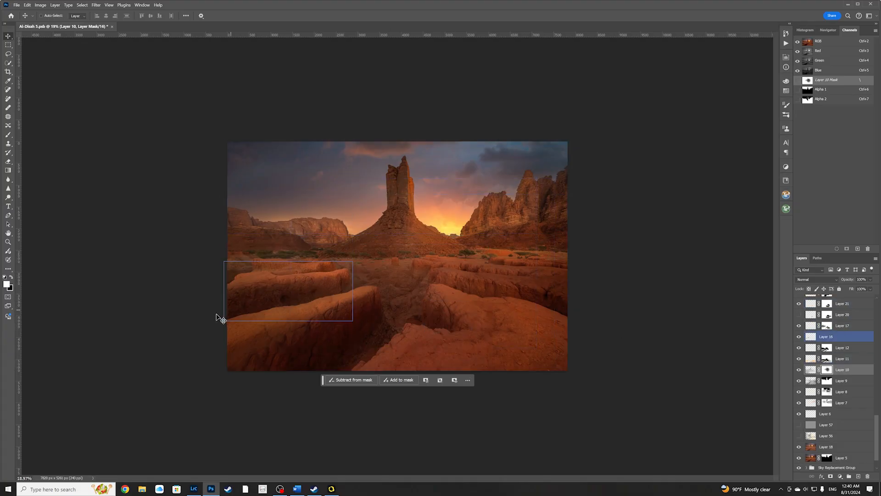
click(799, 316)
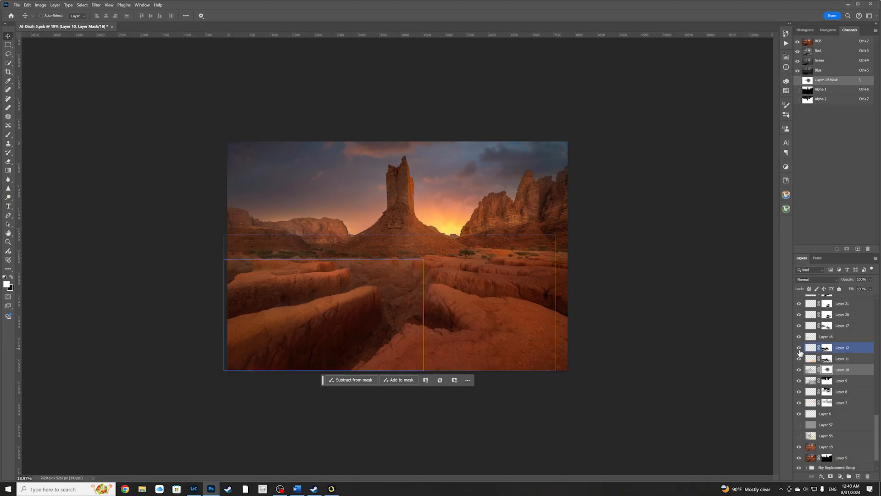
click(799, 370)
click(798, 370)
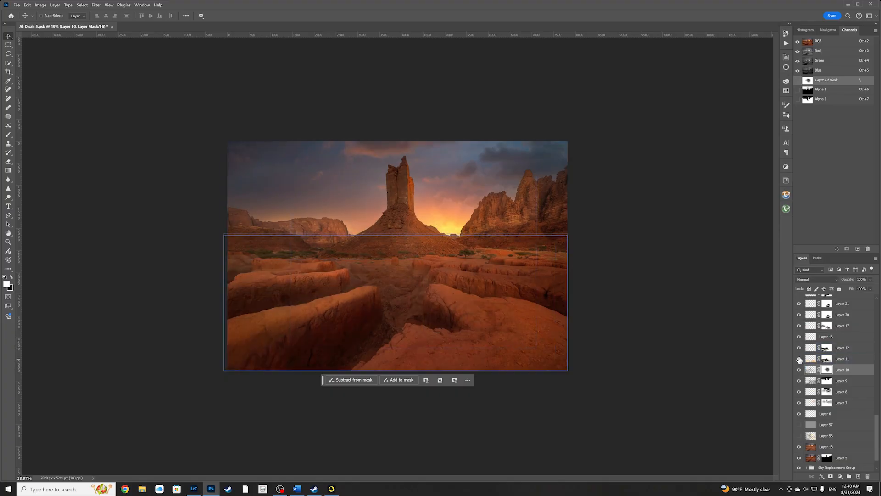
Step: Turn on the visibility of Layers 22 through 26 one after another
scroll(801, 326, up, 1)
scroll(801, 323, up, 1)
click(798, 314)
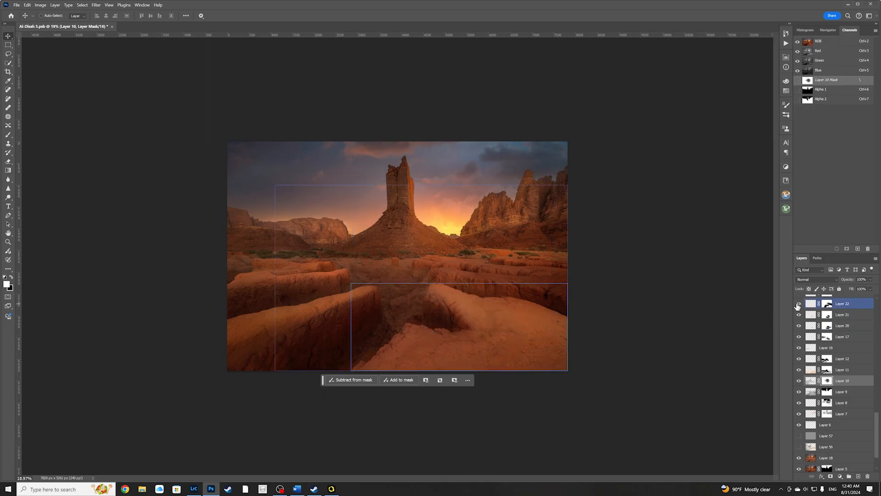
scroll(800, 318, up, 1)
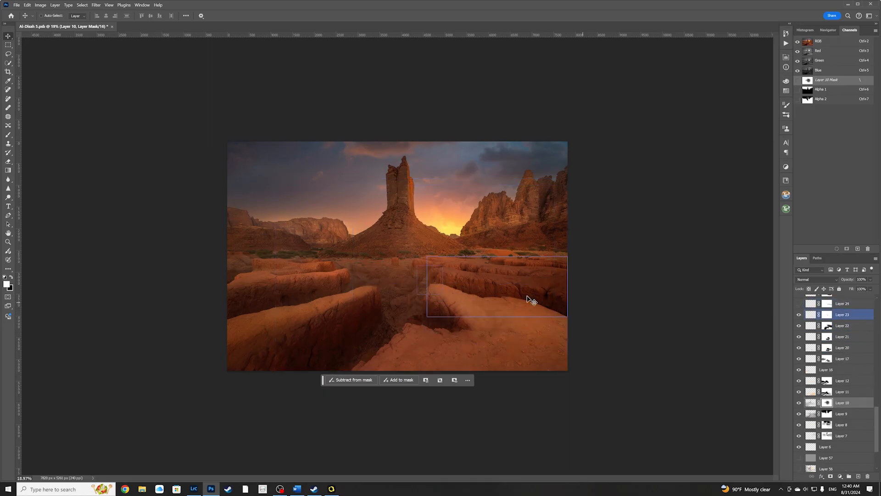
click(799, 304)
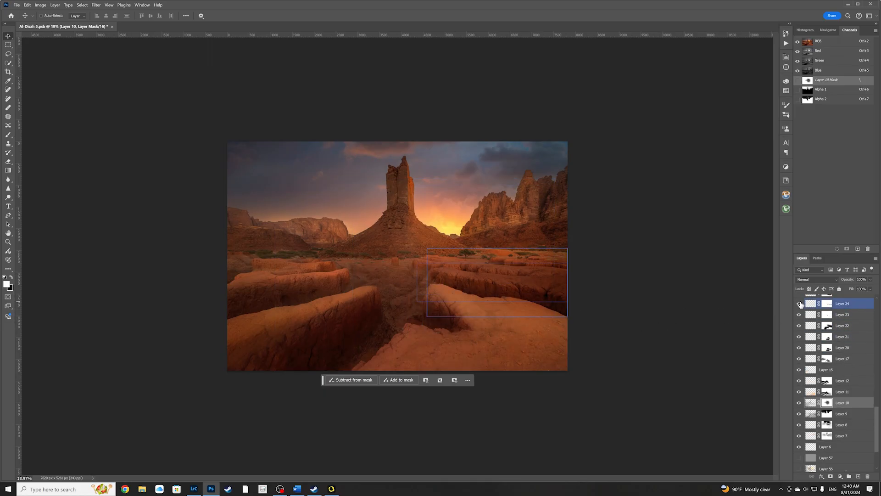
scroll(799, 303, up, 1)
click(799, 304)
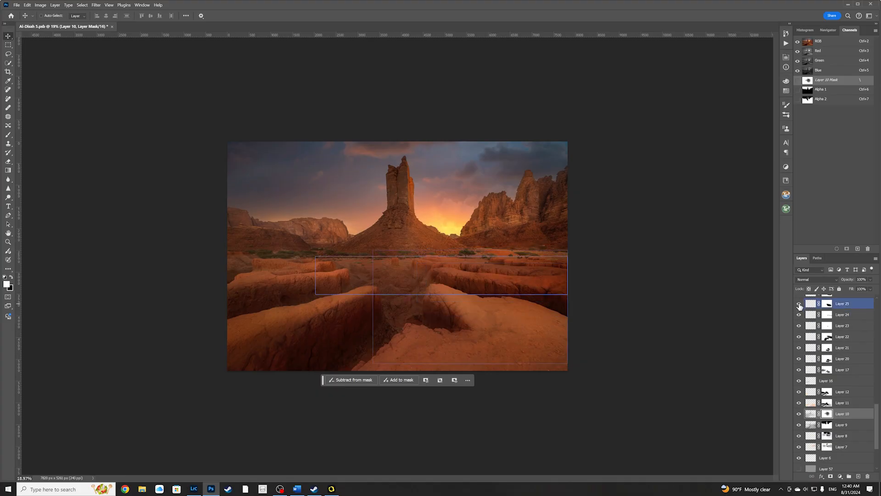
scroll(799, 305, up, 1)
click(799, 304)
scroll(799, 308, up, 2)
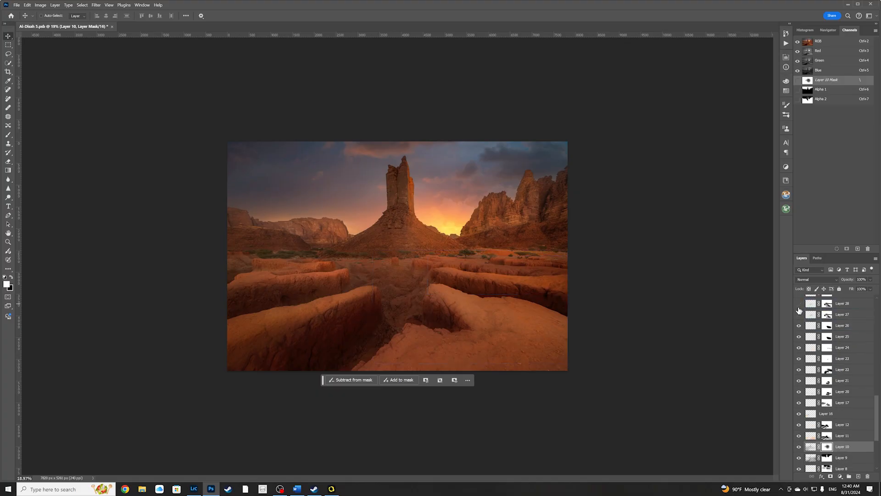
Step: Turn on the visibility of Layers 27 through 33 one after another
click(799, 314)
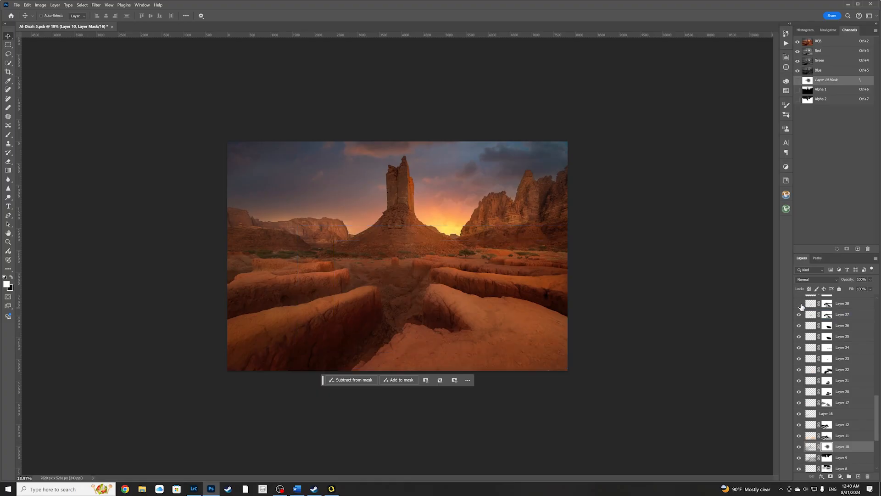
click(799, 303)
scroll(799, 306, up, 2)
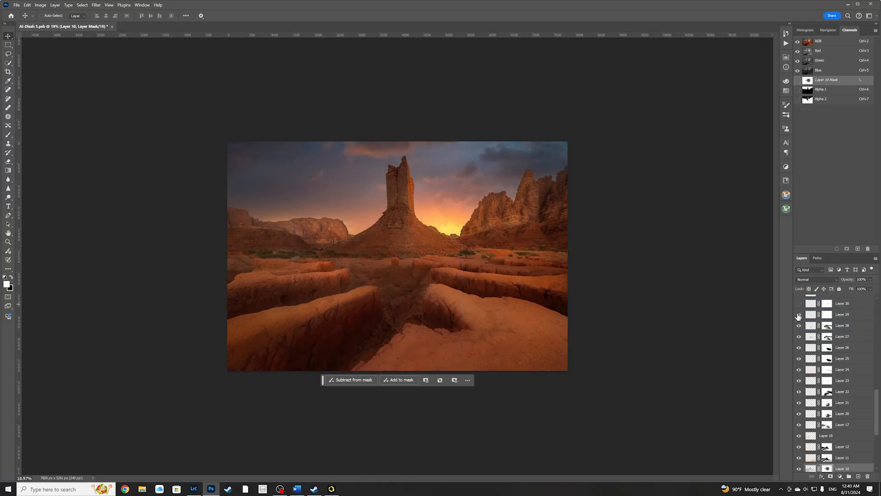
click(799, 314)
click(799, 303)
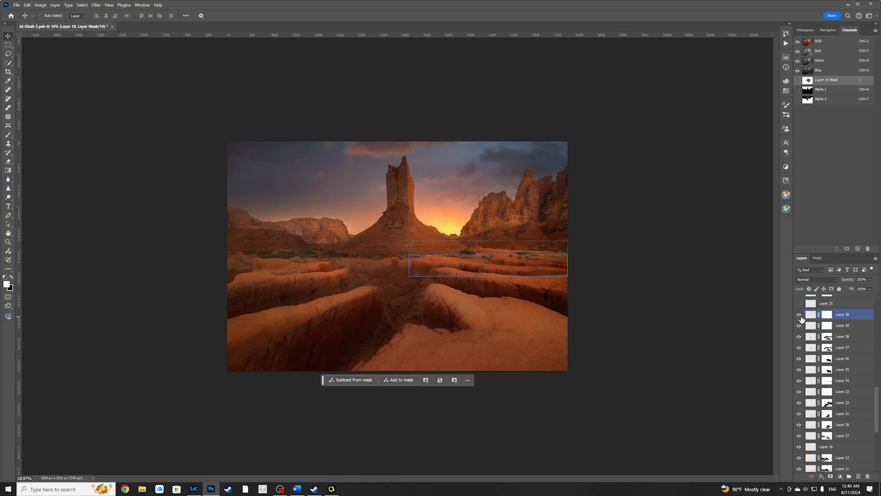
scroll(799, 321, up, 3)
click(799, 325)
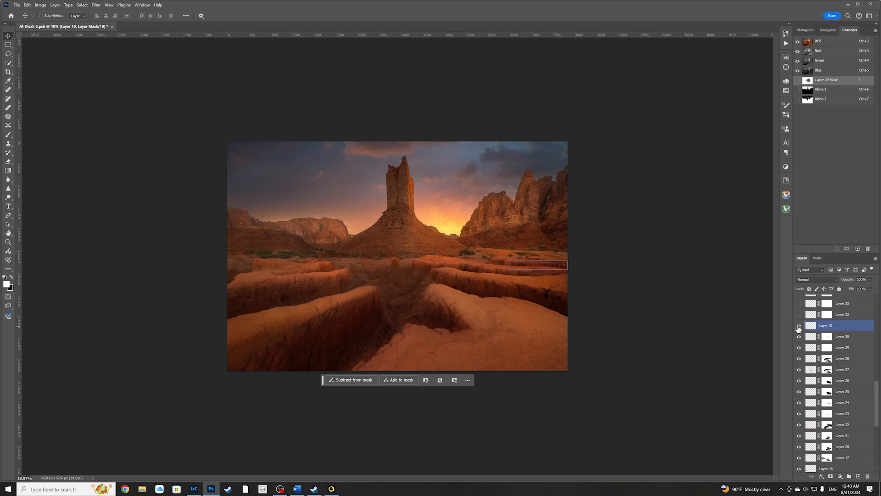
click(799, 314)
click(799, 306)
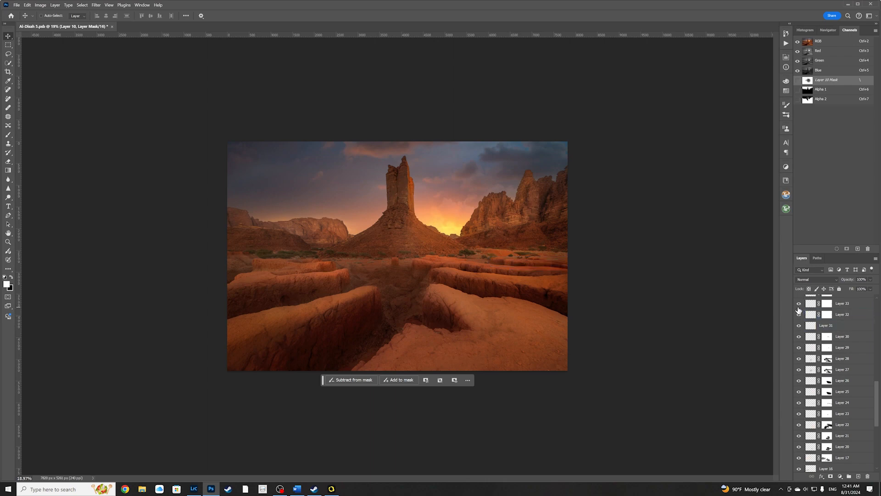
Step: Turn on the visibility of Layers 35, 36 and 37
scroll(799, 313, up, 2)
click(799, 314)
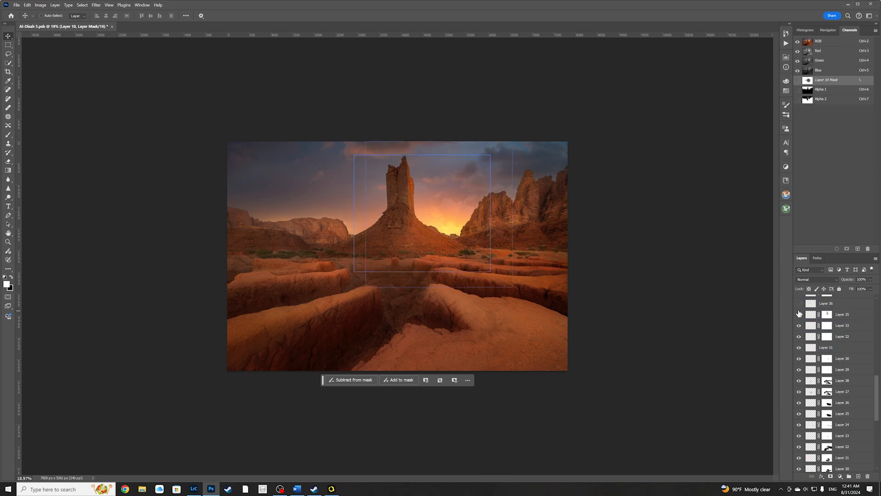
click(799, 305)
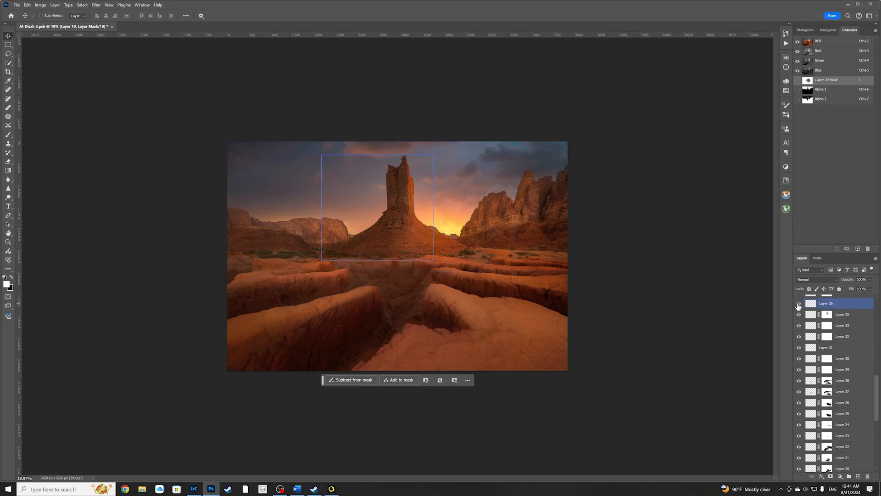
scroll(799, 316, up, 3)
click(799, 325)
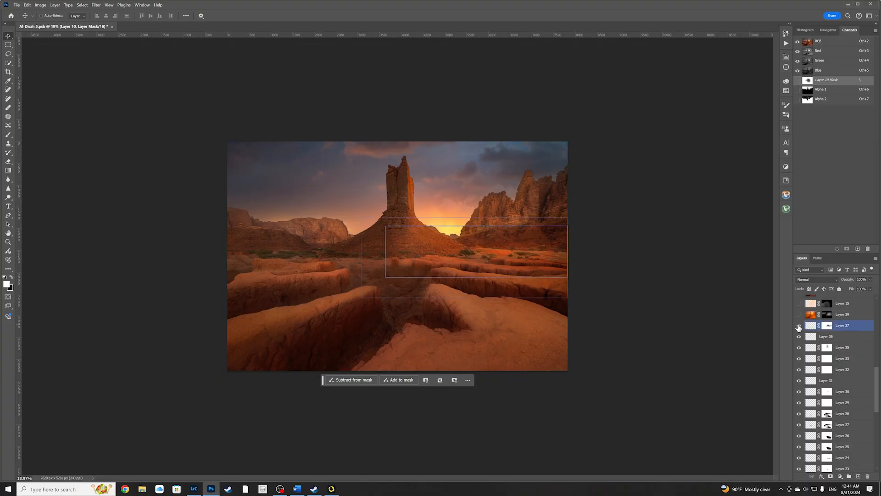
Step: Compare the image with and without Layer 39, leaving the layer hidden
click(799, 315)
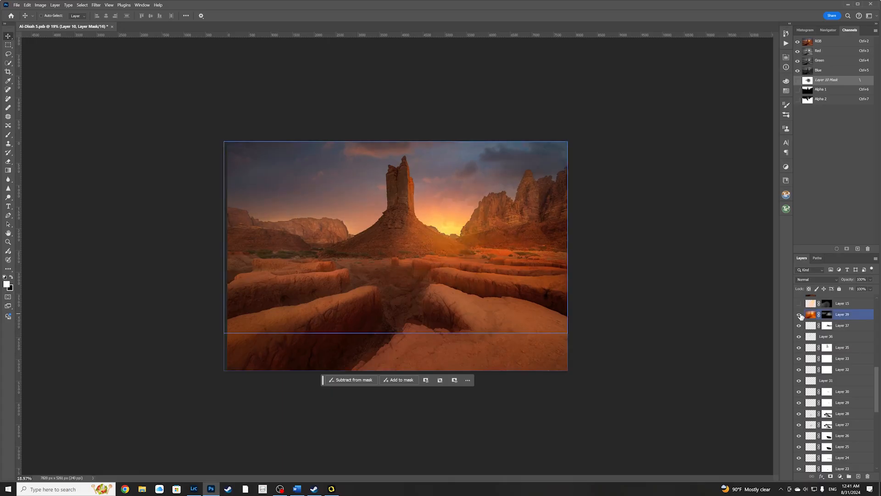
click(841, 317)
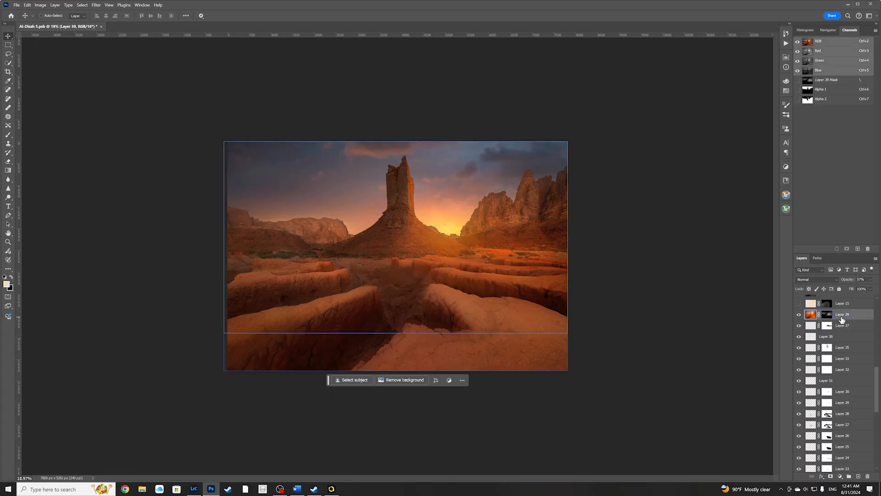
click(799, 314)
click(799, 315)
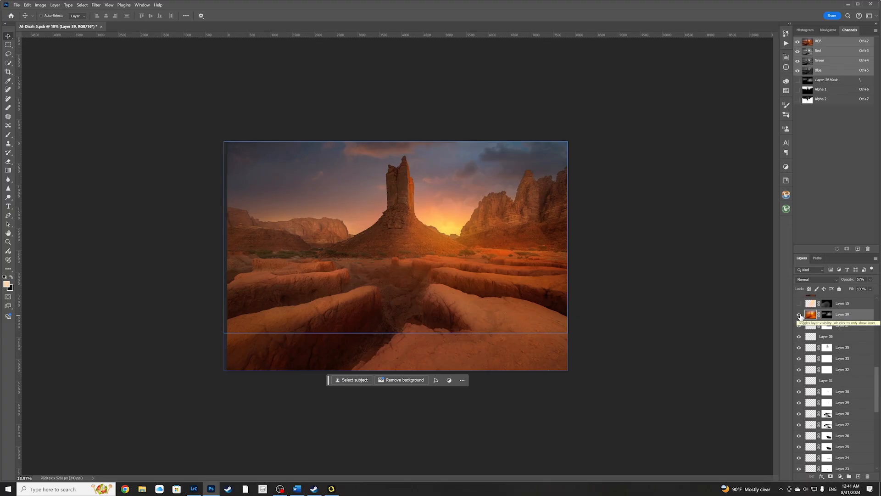
click(799, 315)
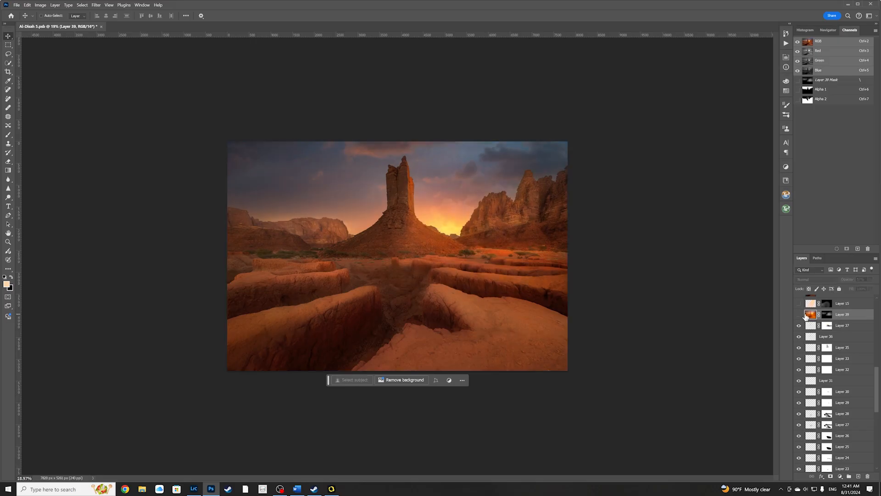
Step: Show the grey Layer 57 beneath Layer 6 to view the light and shadow painting on its own
scroll(849, 339, down, 3)
click(842, 348)
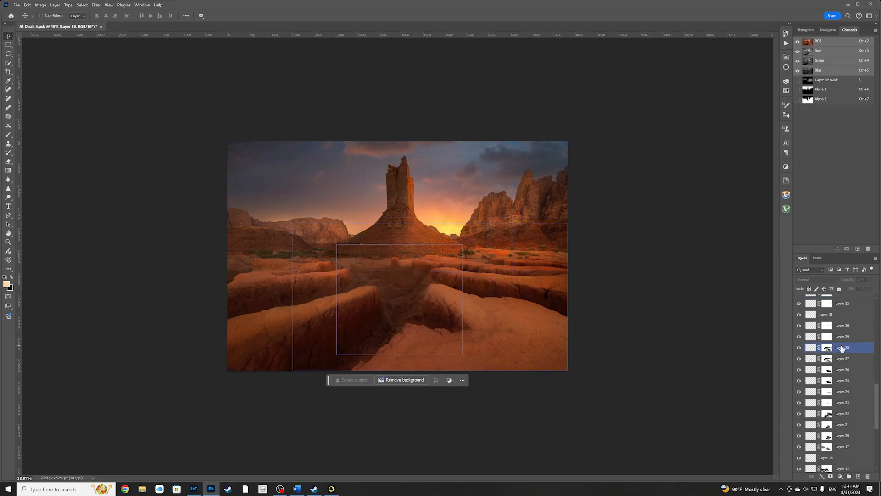
scroll(826, 340, up, 2)
click(803, 314)
click(799, 315)
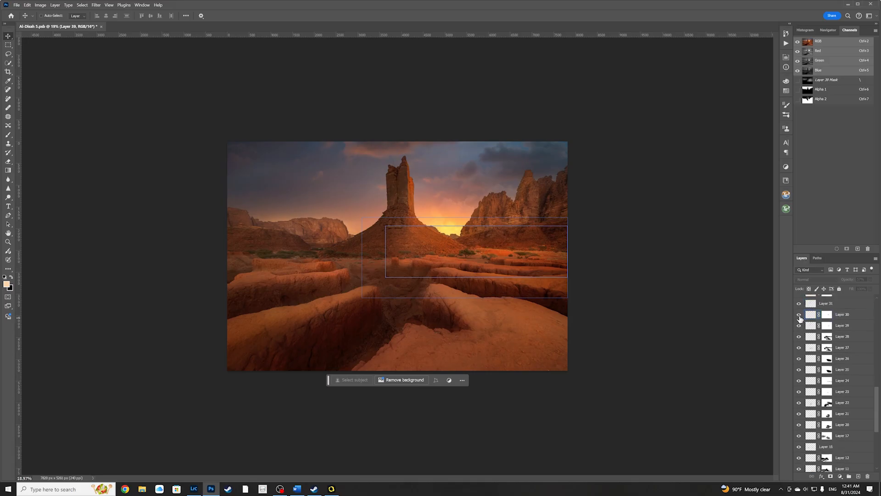
scroll(801, 404, down, 5)
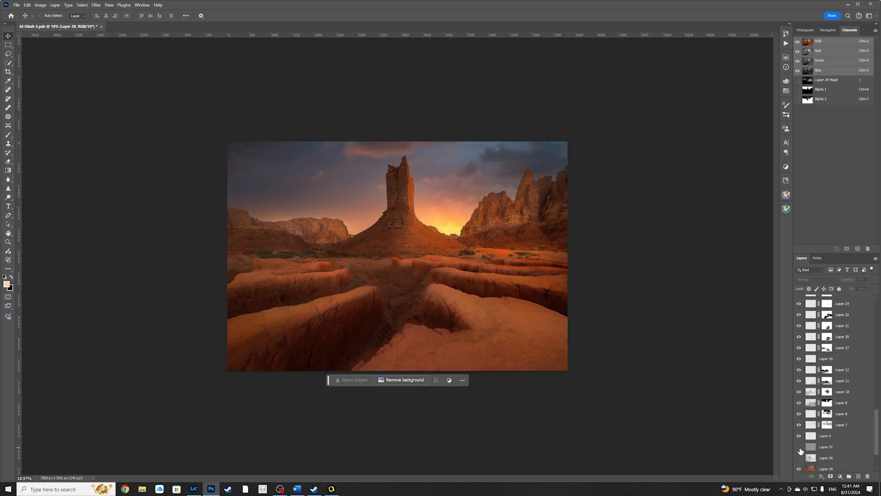
click(797, 447)
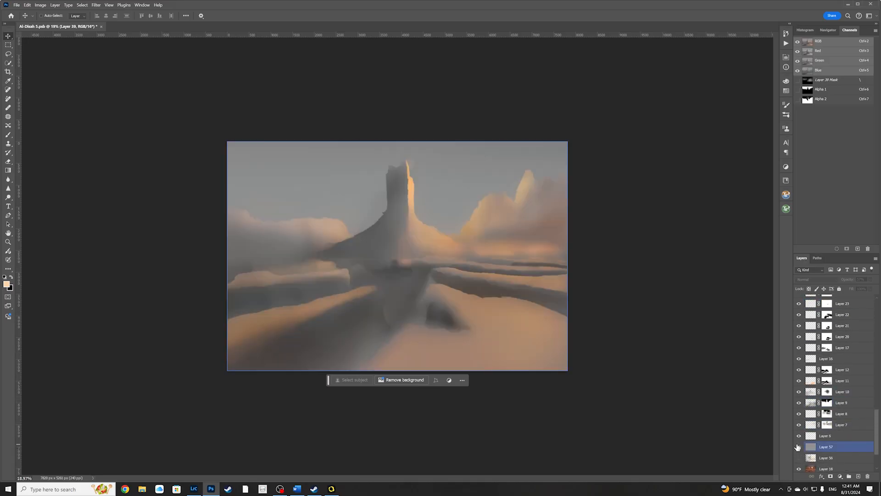
click(830, 448)
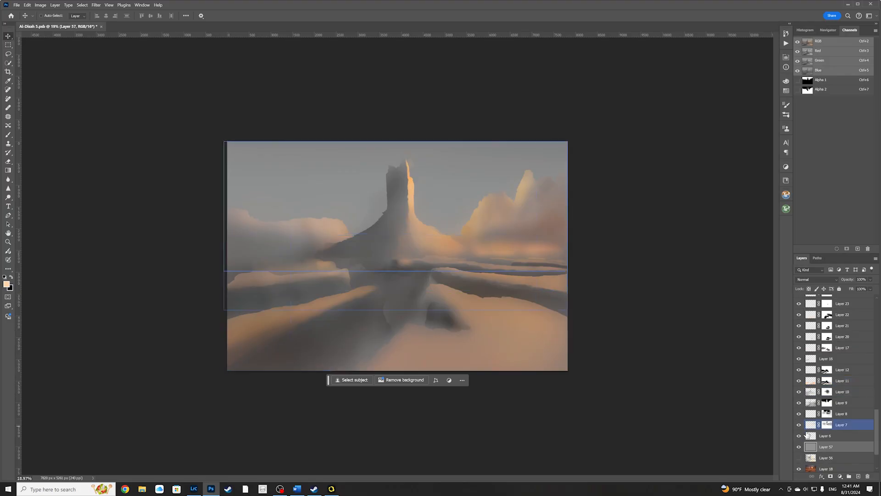
Step: Group all the light- and shadow-painting layers from Layer 6 up to Layer 37
click(835, 439)
scroll(842, 390, up, 4)
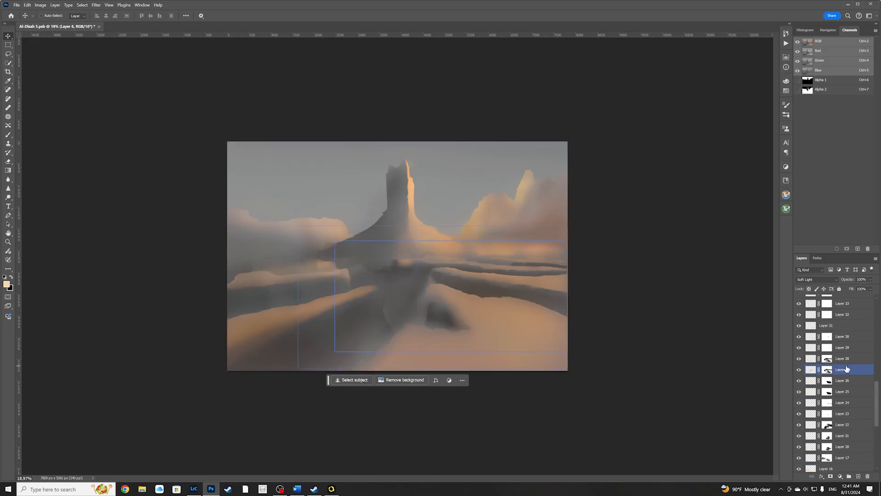
scroll(846, 363, up, 2)
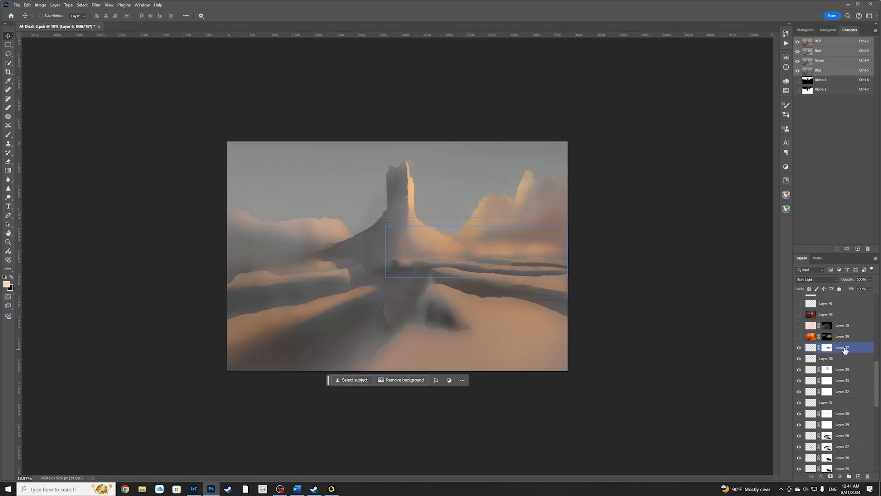
shift+click(846, 349)
key(ctrl+g)
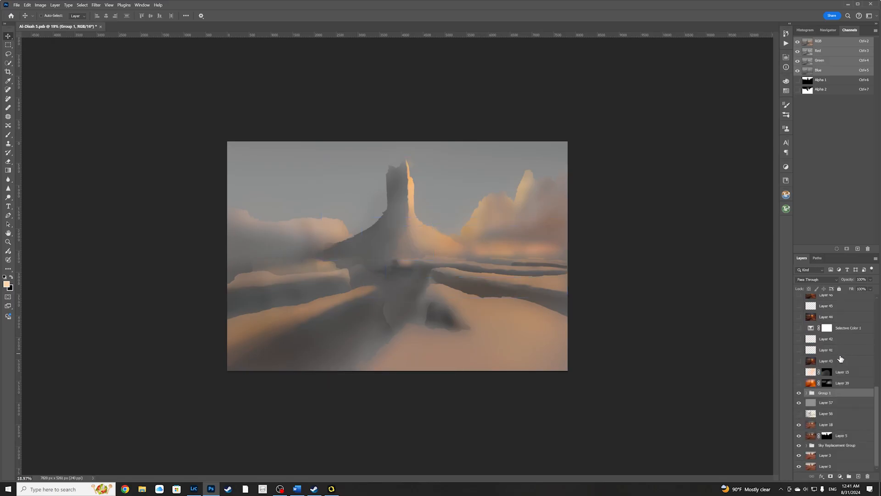
Step: Expand Group 1 to check the layers it contains and collapse it again
click(806, 404)
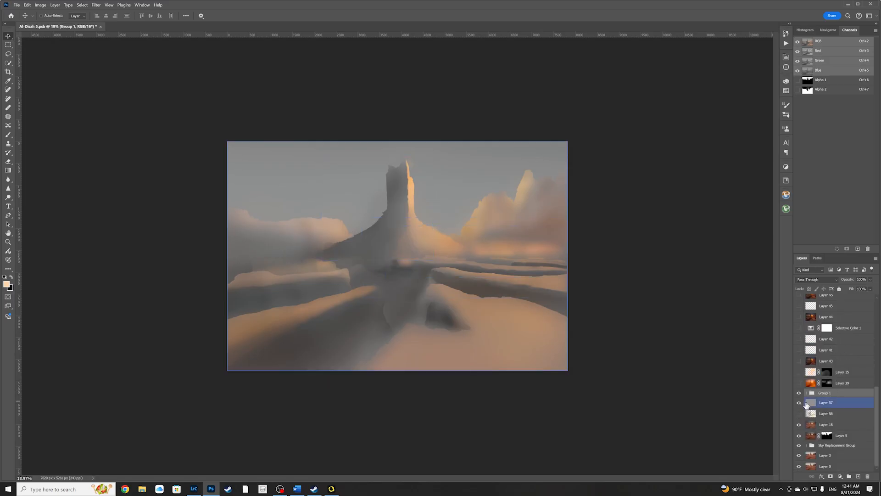
scroll(817, 405, up, 5)
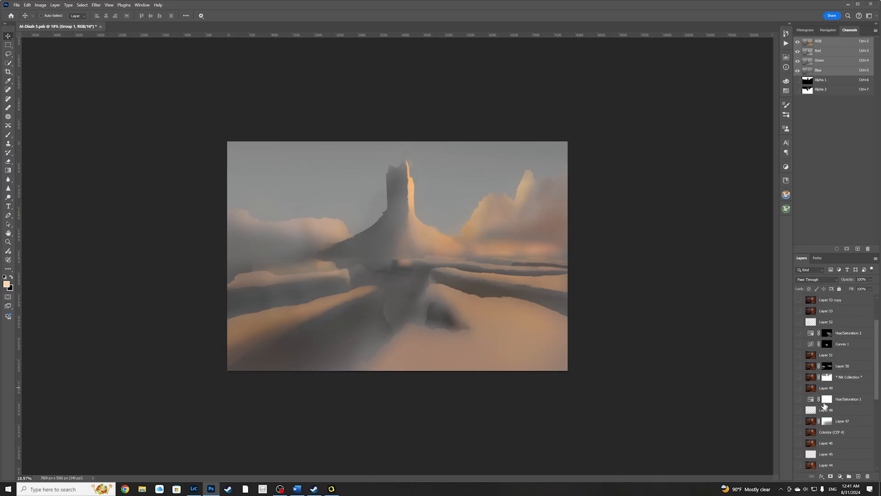
scroll(825, 406, down, 5)
click(806, 410)
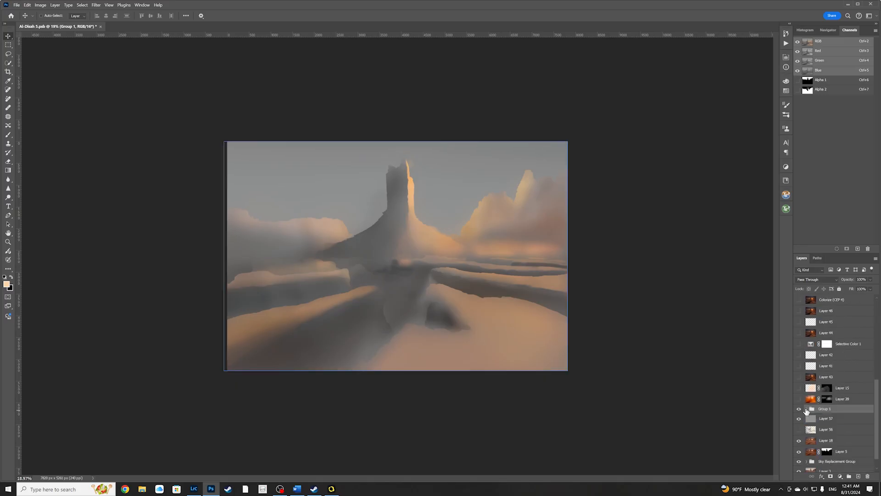
click(807, 409)
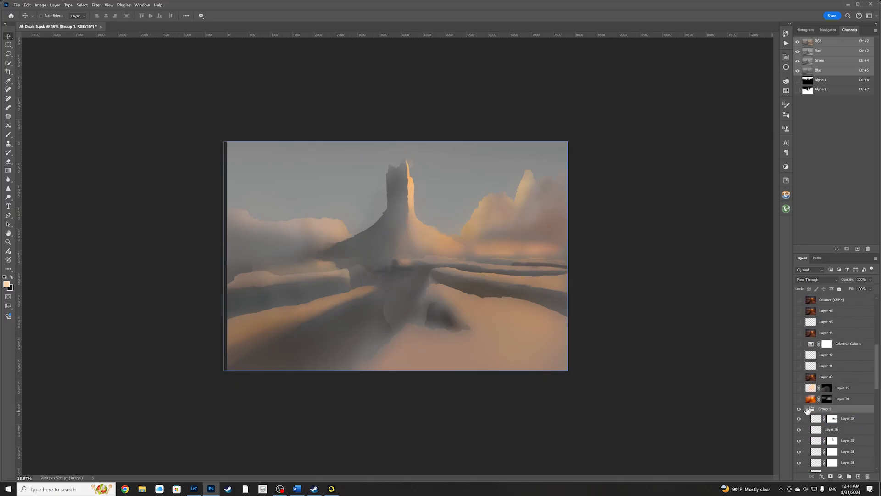
click(807, 409)
click(808, 420)
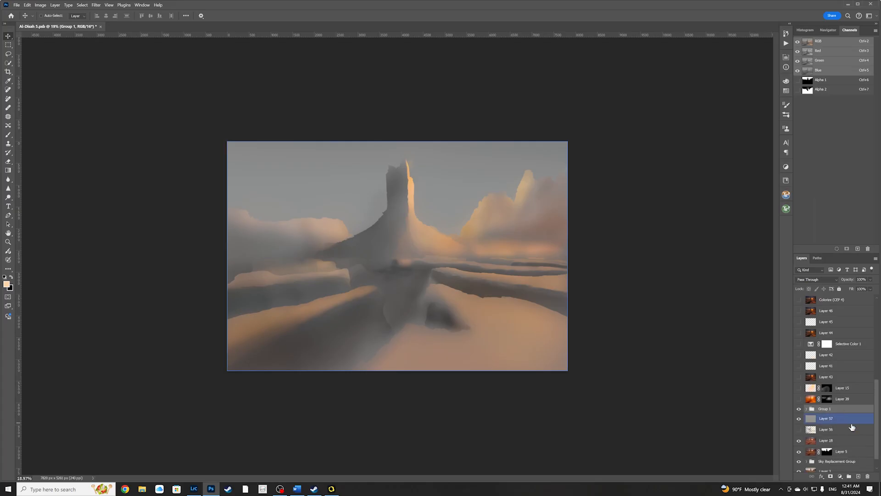
ctrl+click(832, 418)
scroll(846, 416, down, 1)
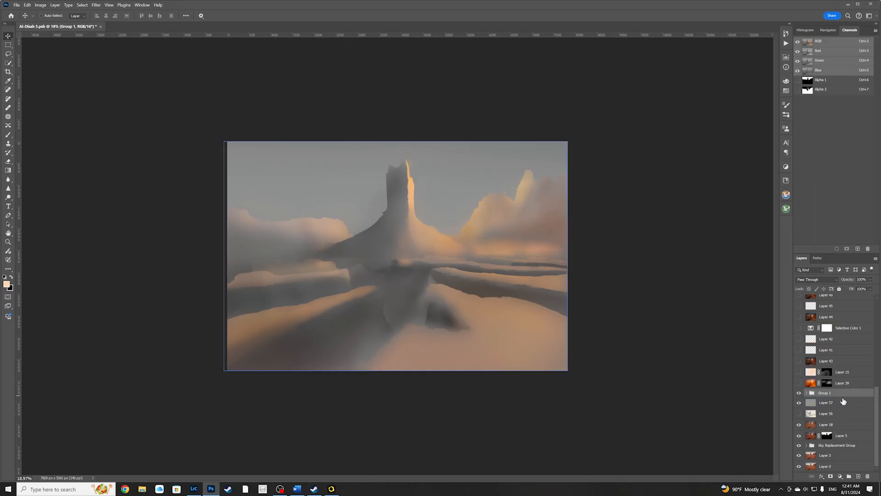
Step: Hide Layer 57 and compare the image with and without Group 1, leaving the group visible
click(801, 403)
click(799, 402)
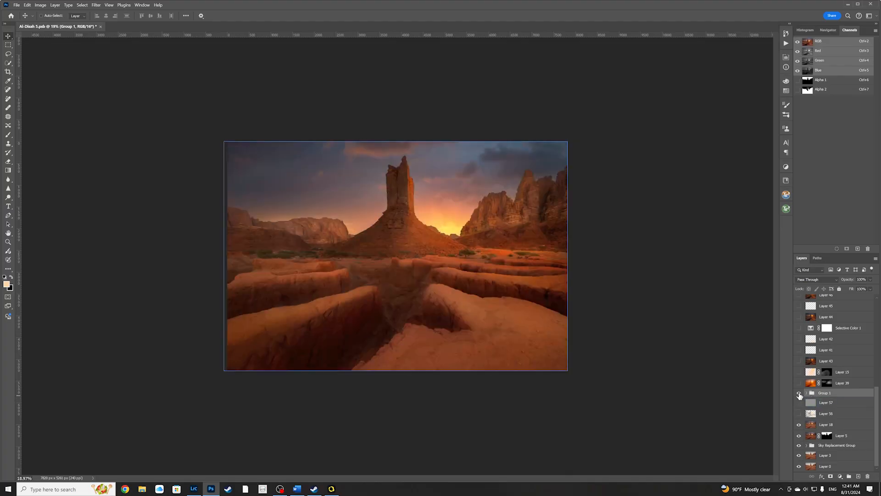
click(799, 393)
click(799, 393)
click(799, 394)
click(798, 395)
click(798, 392)
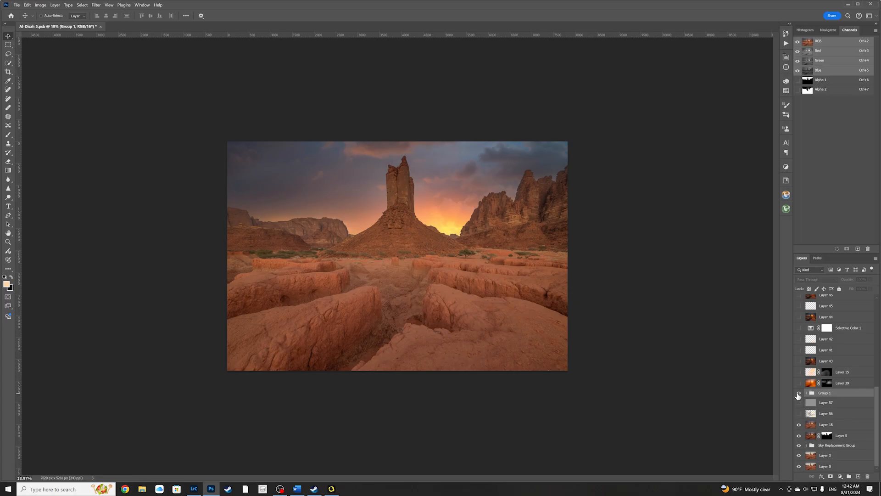
click(798, 394)
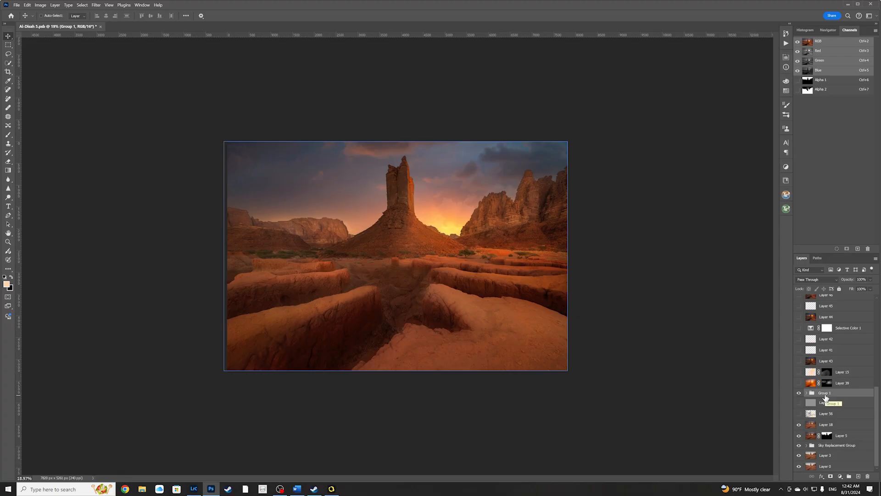
Step: Show Layer 57 again to examine the light and shadow painting of Group 1 against plain grey
click(799, 402)
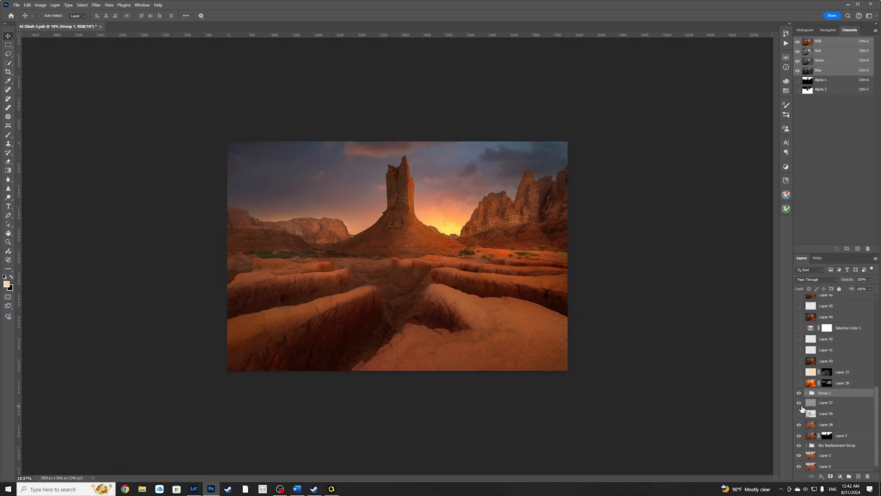
click(807, 403)
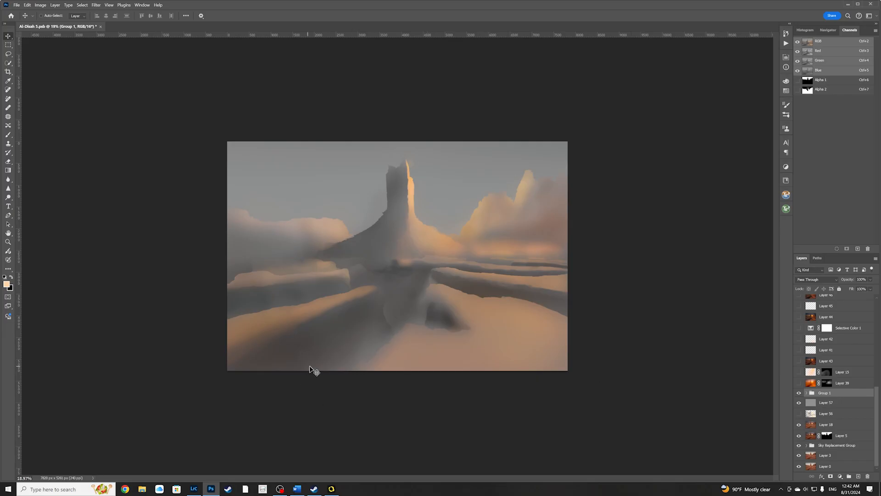
ctrl+click(459, 235)
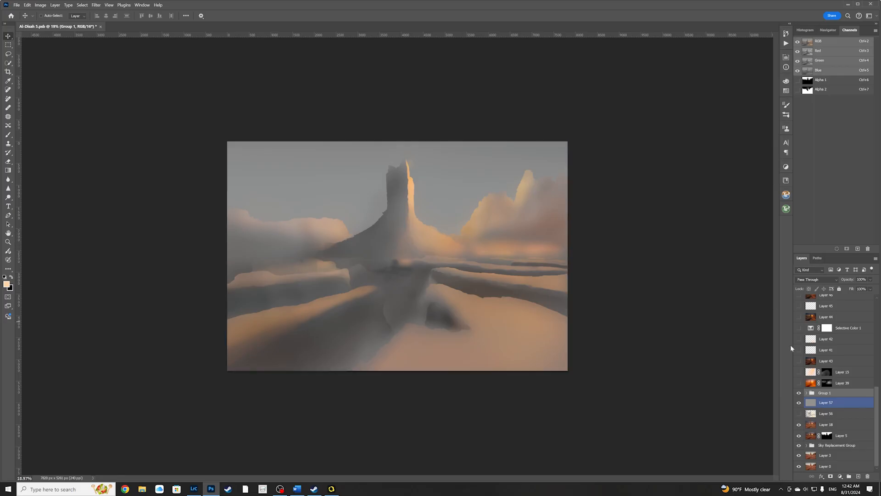
click(814, 393)
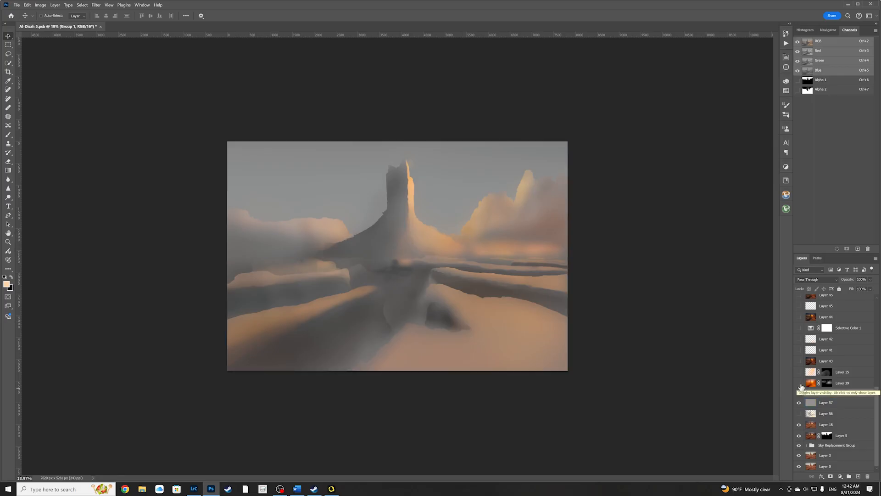
click(799, 393)
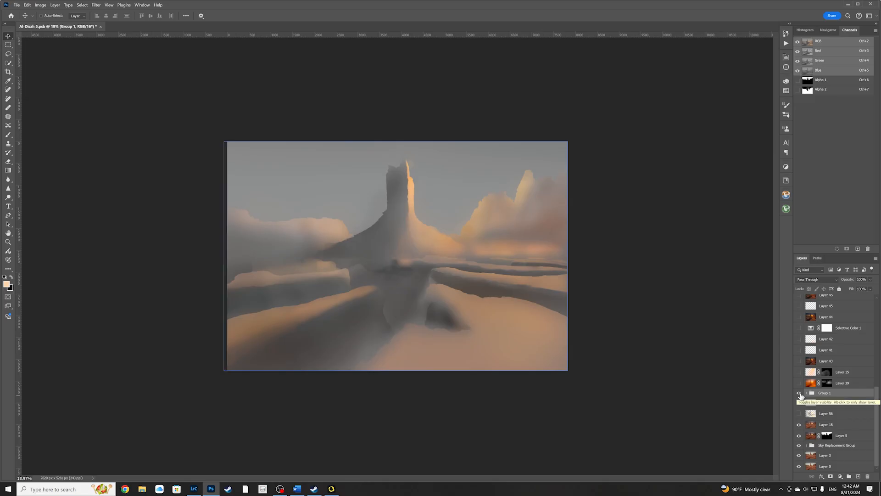
Step: Compare the painting on the grey Layer 57 with the full desert image, leaving Layer 57 hidden
click(800, 403)
click(800, 402)
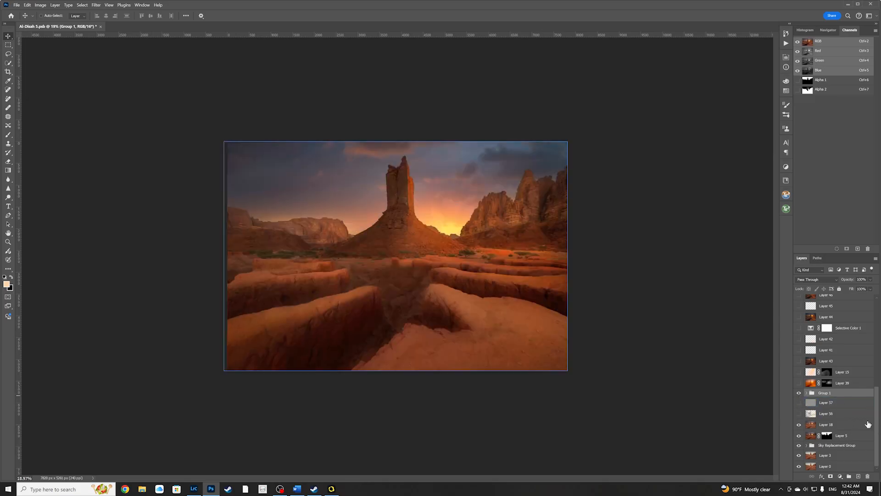
click(799, 403)
click(800, 402)
click(800, 402)
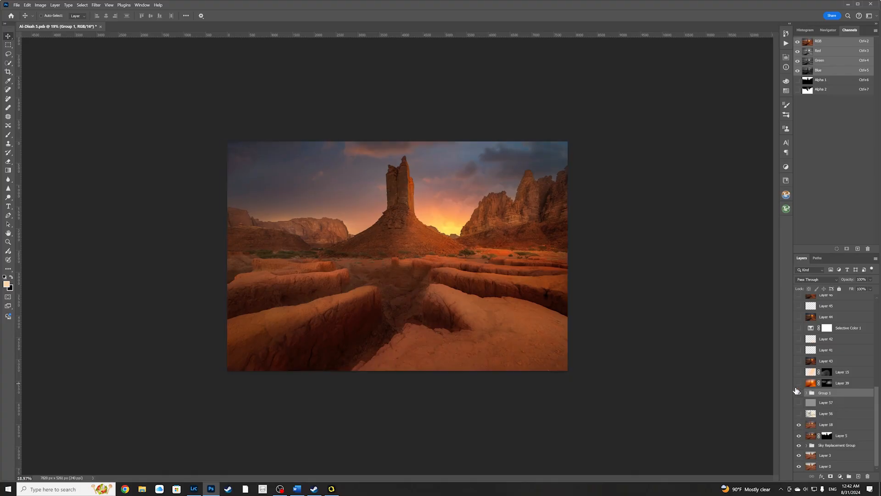
Step: Compare the desert image with and without Group 1, leaving the group hidden
click(800, 384)
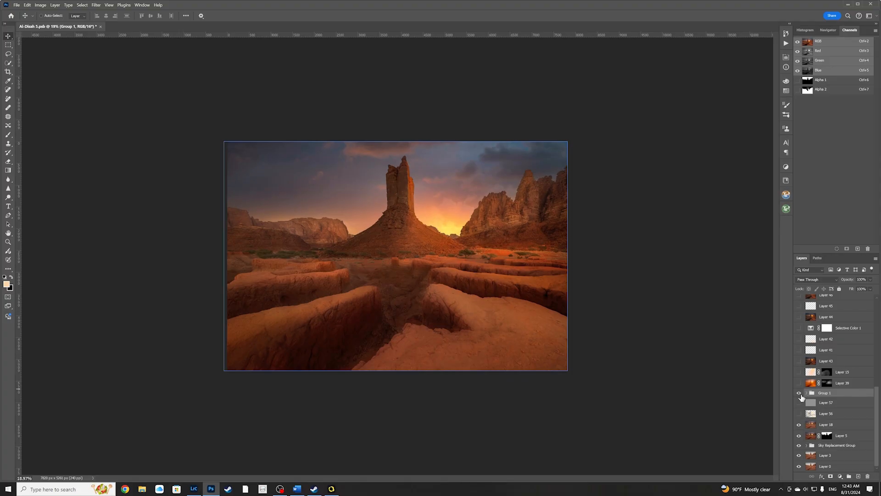
click(799, 394)
click(799, 393)
click(799, 394)
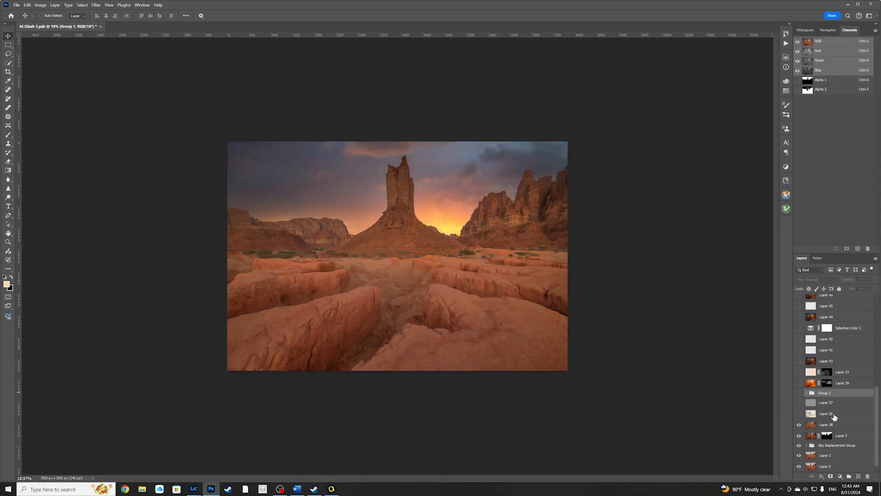
Step: Toggle the visibility of Layer 56 to check it, leaving it hidden
click(834, 417)
click(799, 414)
click(799, 414)
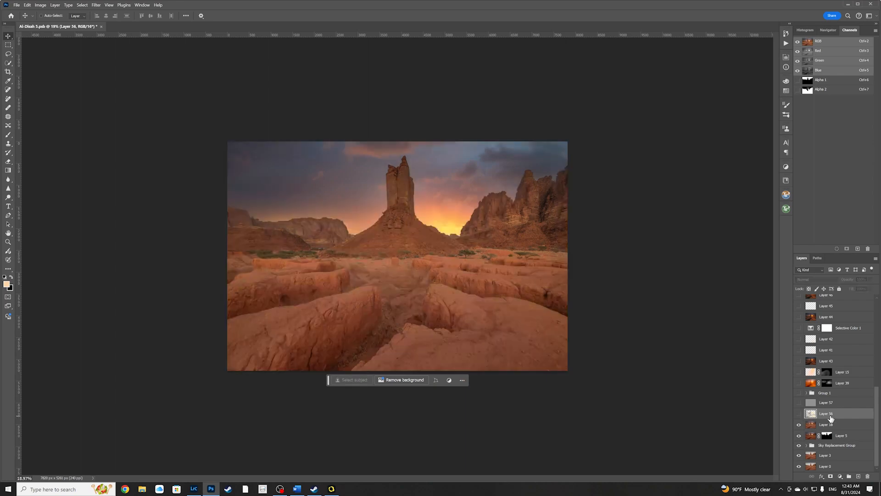
Step: Add a new blank layer directly above Layer 18
click(829, 424)
click(859, 477)
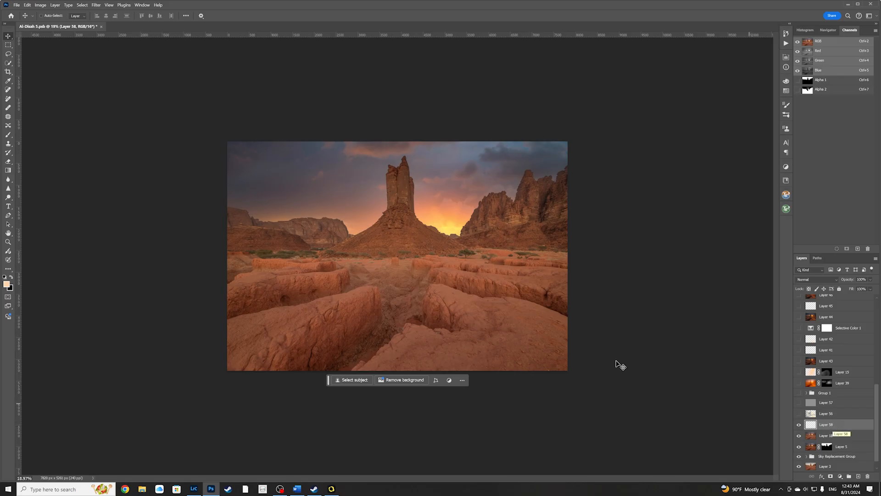
ctrl+click(355, 192)
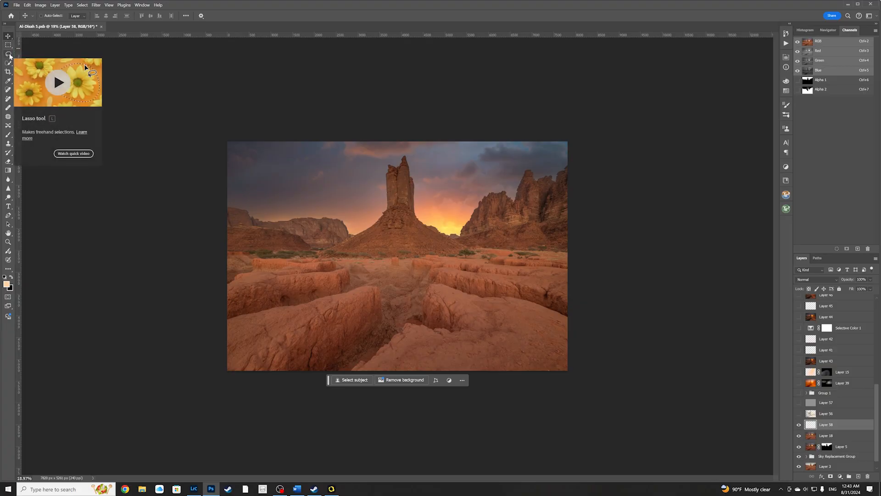
Step: Select the upper part of the central rock tower with the Quick Selection tool and a small brush
click(9, 63)
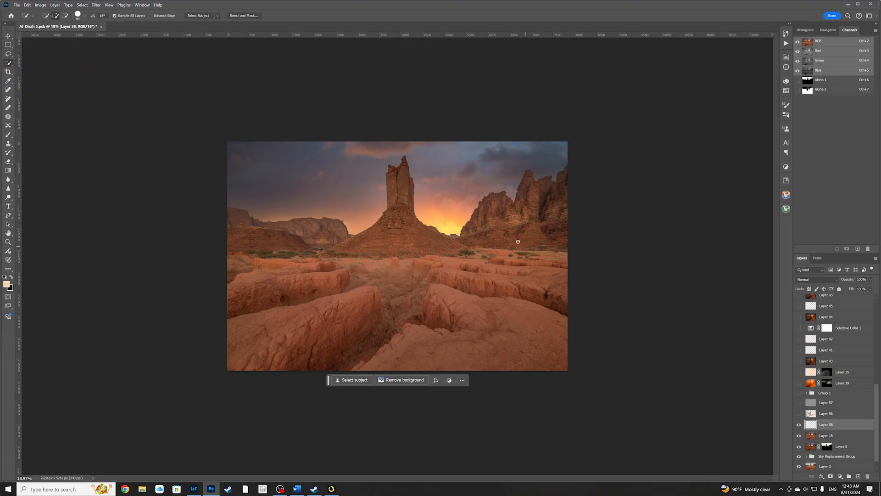
scroll(445, 195, up, 5)
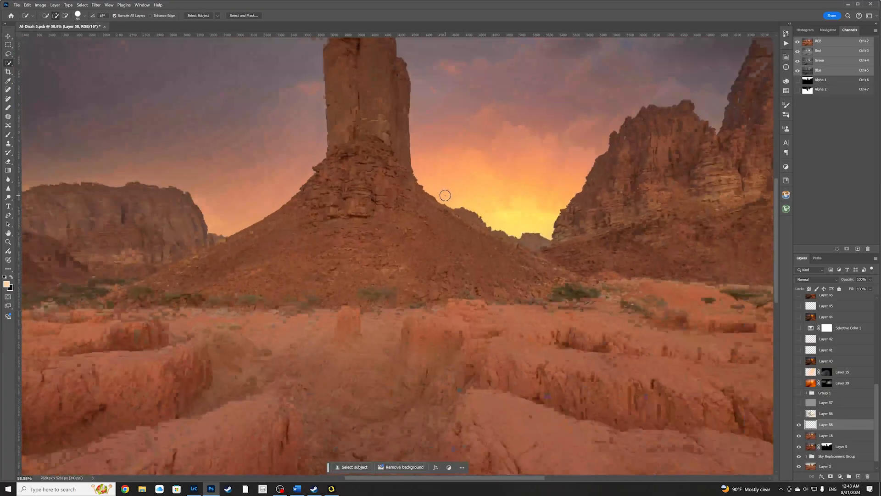
scroll(445, 195, down, 2)
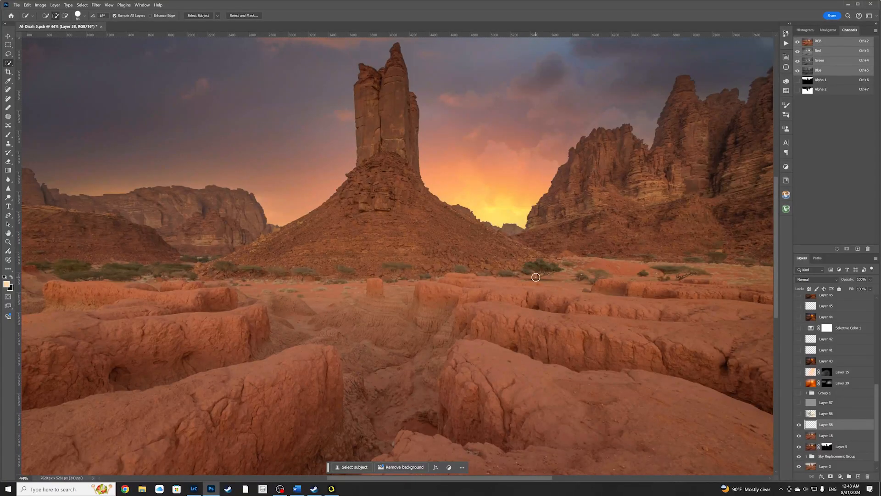
scroll(449, 160, up, 4)
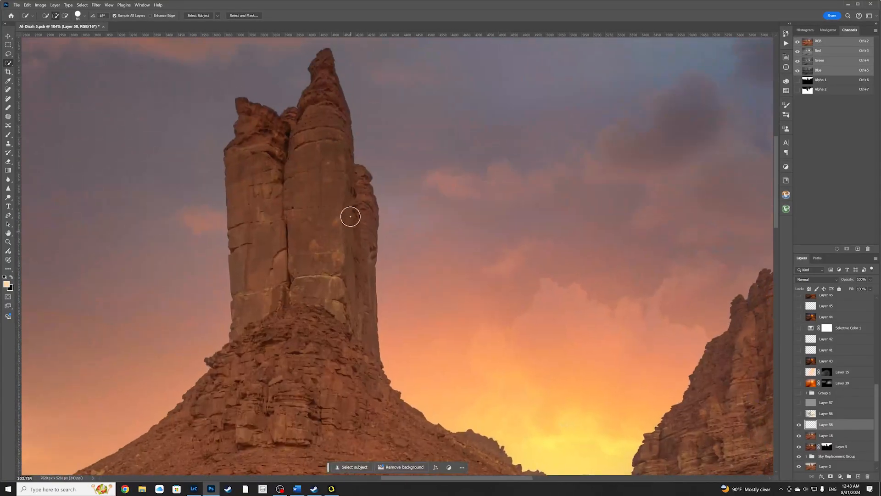
scroll(351, 217, up, 2)
alt+right_click(356, 189)
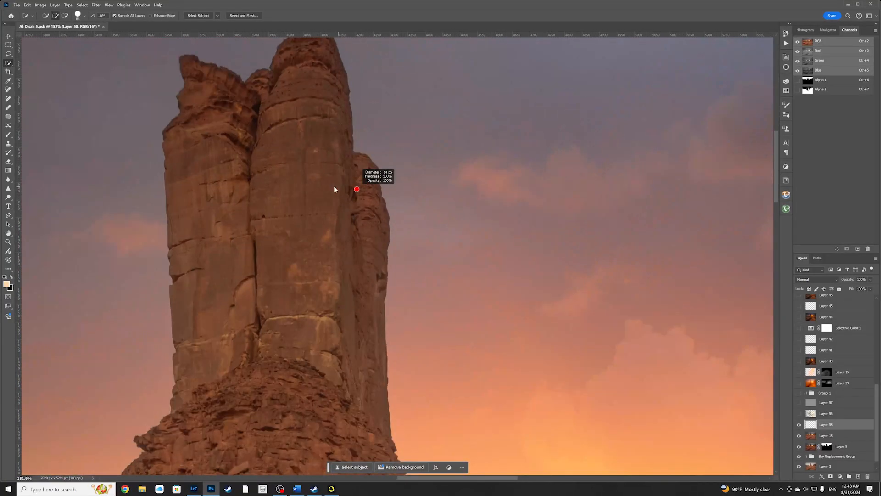
mouse_move(341, 79)
mouse_down()
mouse_move(344, 173)
mouse_move(372, 287)
mouse_up()
Step: Extend the selection down the tower's base and across the slope facing the sunset
scroll(372, 288, down, 3)
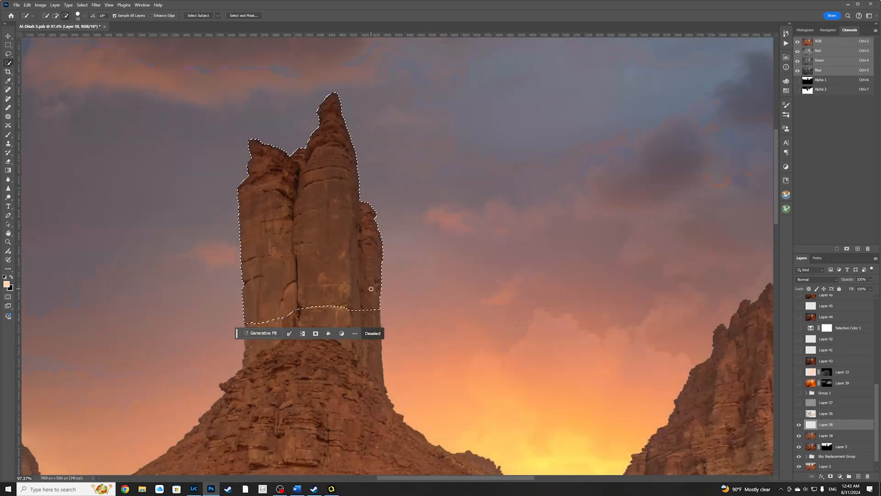
scroll(372, 289, down, 2)
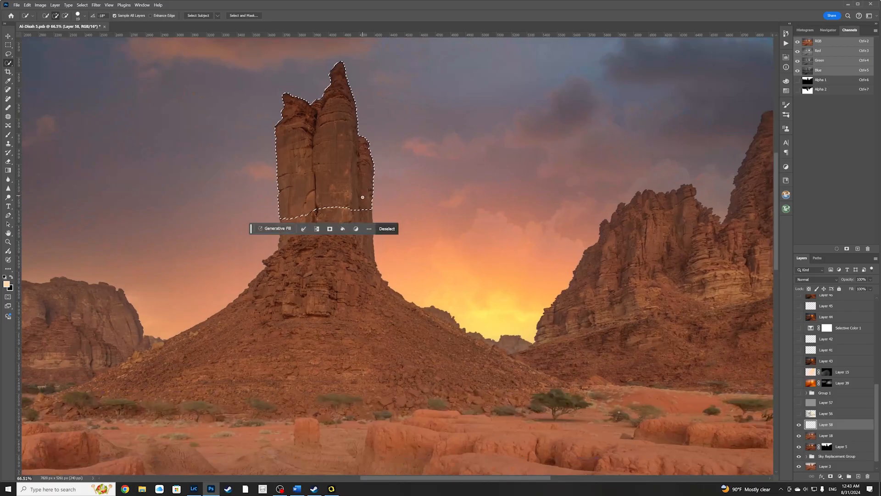
drag(367, 258, 382, 303)
mouse_move(451, 347)
mouse_down()
mouse_move(514, 404)
mouse_move(429, 307)
mouse_up()
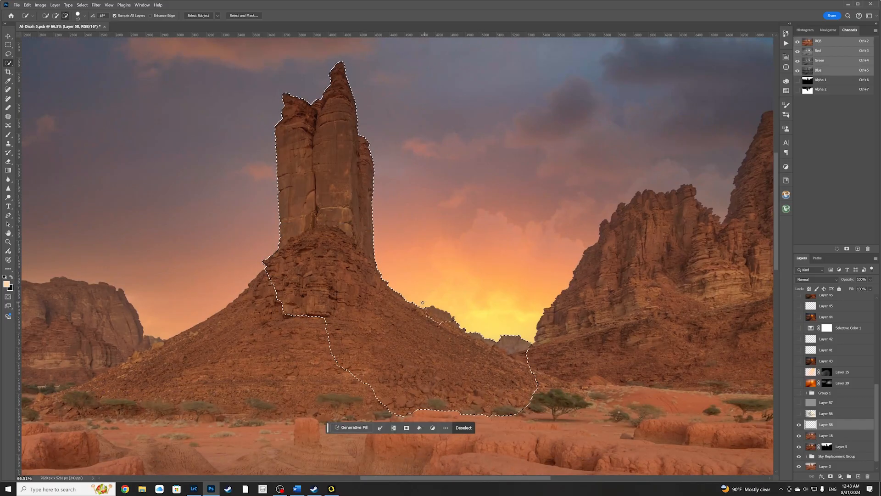
Step: Subtract the distant hills behind the sunset-facing slope from the selection
mouse_move(483, 338)
mouse_down()
mouse_move(526, 348)
mouse_move(518, 351)
mouse_up()
scroll(434, 319, up, 5)
mouse_move(439, 322)
mouse_down()
mouse_move(409, 308)
mouse_move(522, 368)
mouse_up()
mouse_move(588, 400)
mouse_down()
mouse_move(632, 423)
mouse_move(683, 428)
mouse_up()
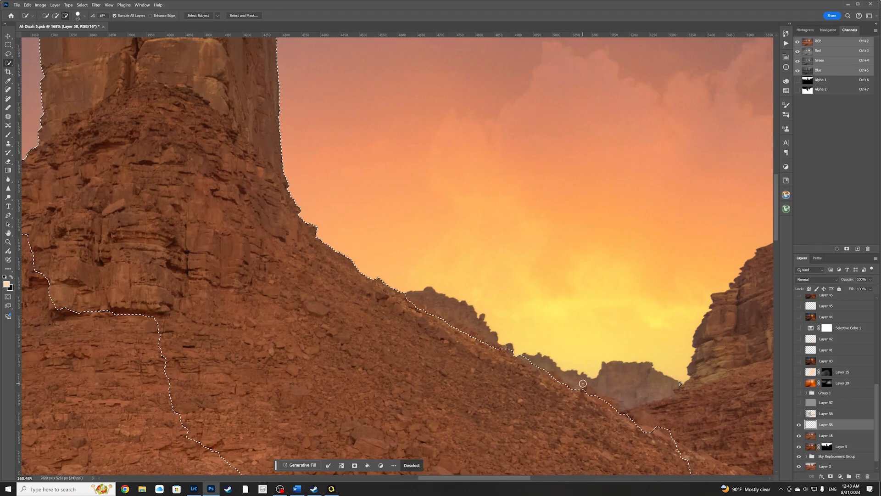
scroll(269, 251, down, 2)
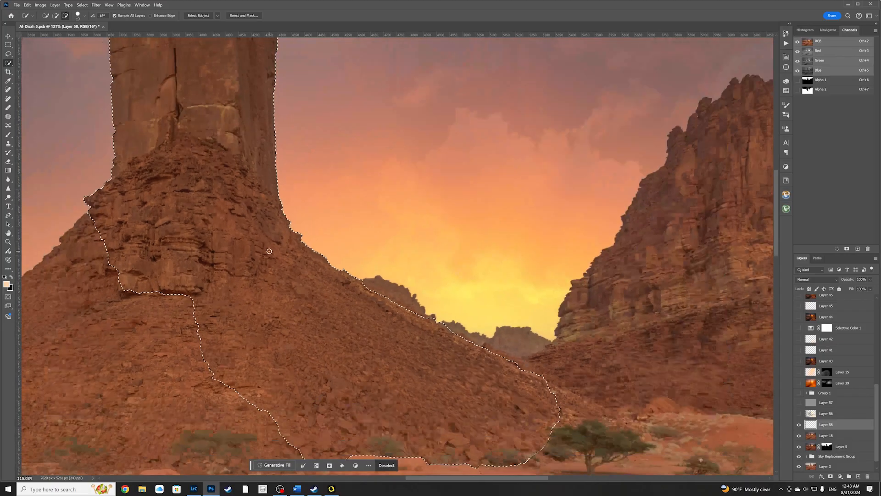
scroll(270, 251, down, 4)
scroll(269, 251, down, 3)
Step: Subtract the tower's shaded side from the selection, keeping only the side that faces the sunset
drag(196, 190, 255, 286)
scroll(266, 194, up, 2)
alt+right_click(279, 140)
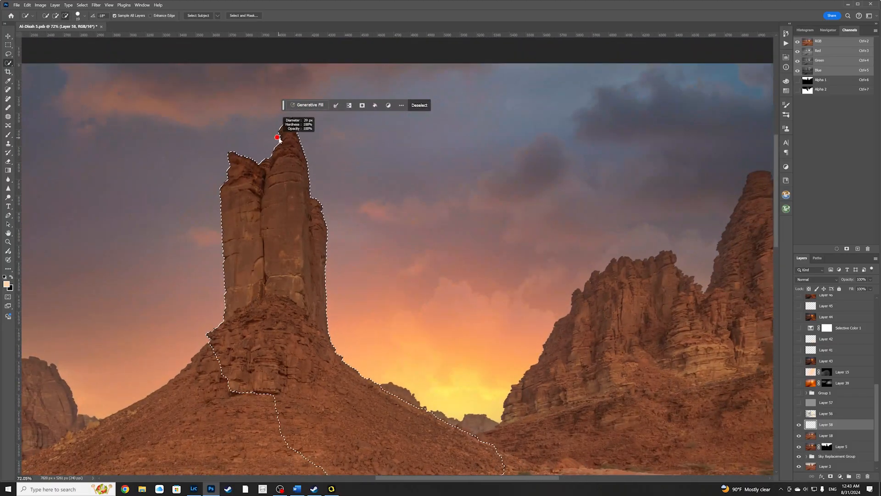
mouse_move(281, 129)
mouse_down()
mouse_move(253, 202)
mouse_move(254, 254)
mouse_move(269, 247)
mouse_move(228, 237)
mouse_move(221, 256)
mouse_move(274, 196)
mouse_move(269, 226)
mouse_move(254, 234)
mouse_move(244, 297)
mouse_move(283, 233)
mouse_move(285, 319)
mouse_move(262, 338)
mouse_move(250, 369)
mouse_move(232, 373)
mouse_up()
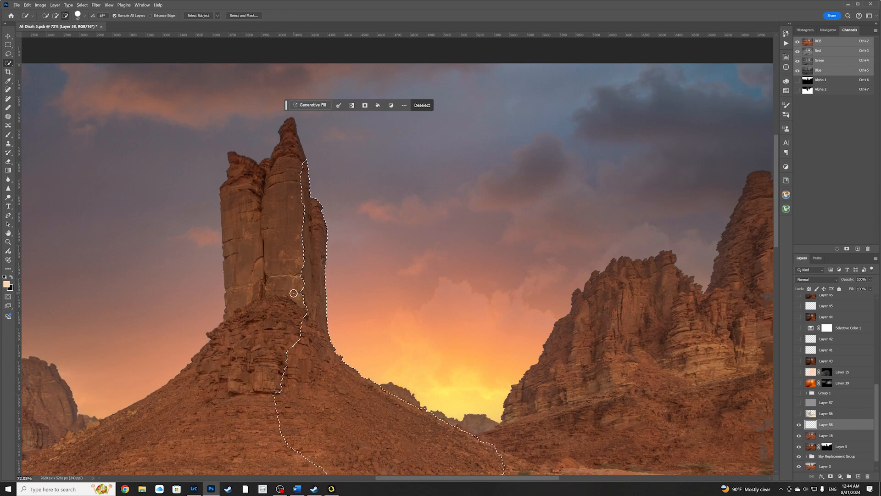
Step: Refine the selection's inner edge beside the pale rock band near the tower's base with a smaller brush
scroll(295, 290, up, 3)
scroll(295, 292, up, 2)
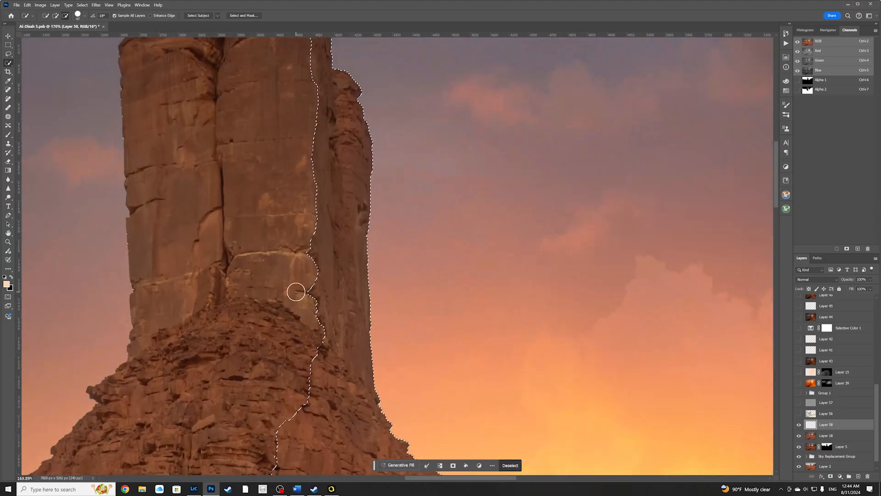
key(bracketleft)
key(bracketleft)
key(bracketleft)
key(bracketleft)
drag(313, 246, 314, 292)
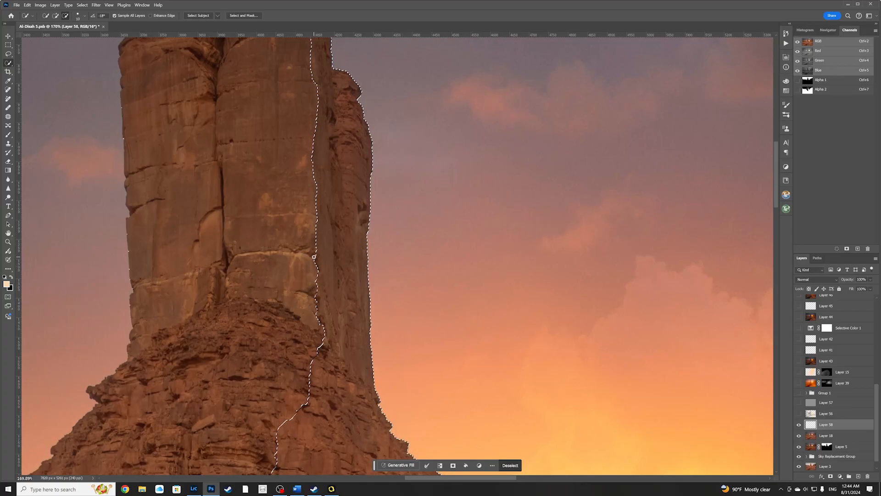
Step: Extend the selection as a narrow strip up the sunset-facing edge to the tower's peak, trimming any excess
drag(298, 122, 293, 240)
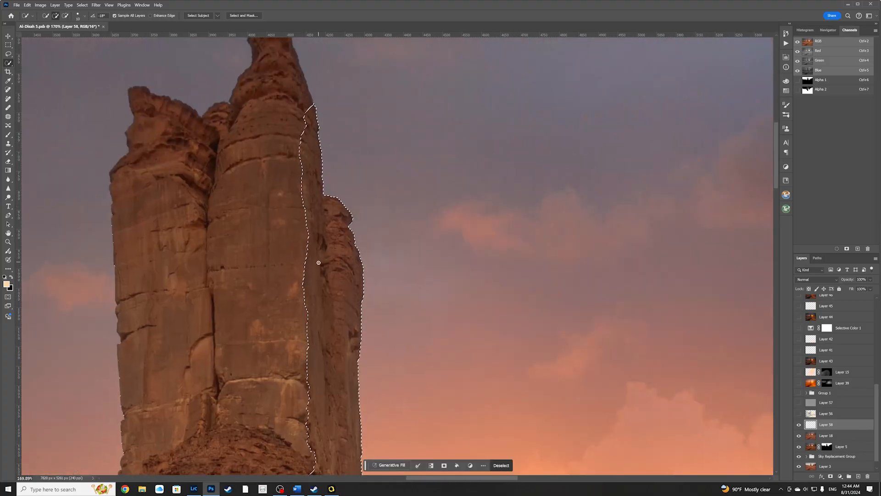
drag(311, 105, 317, 211)
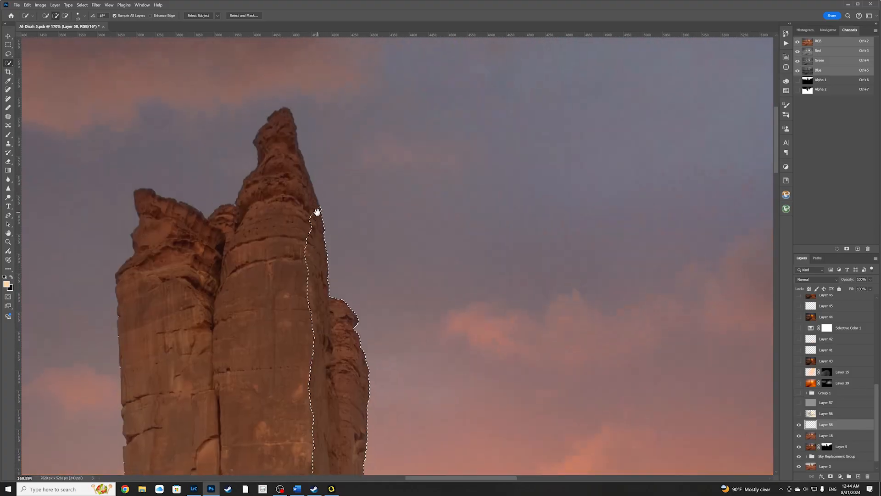
click(303, 174)
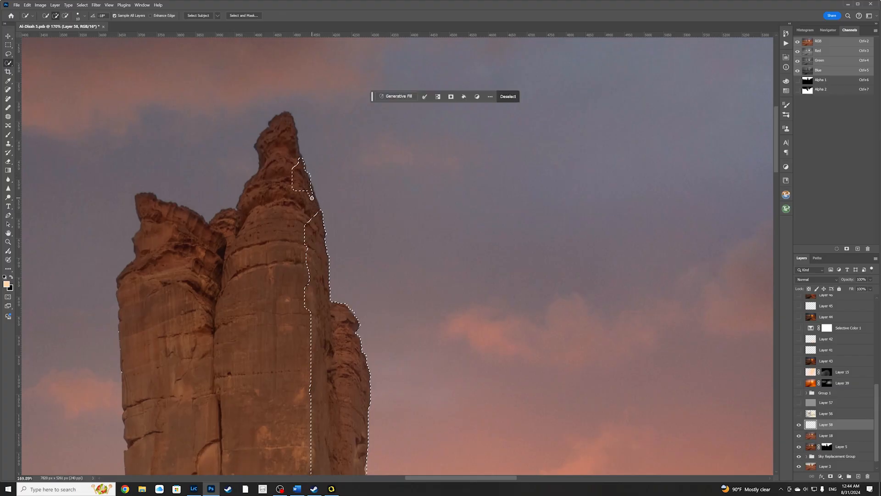
drag(307, 157, 290, 122)
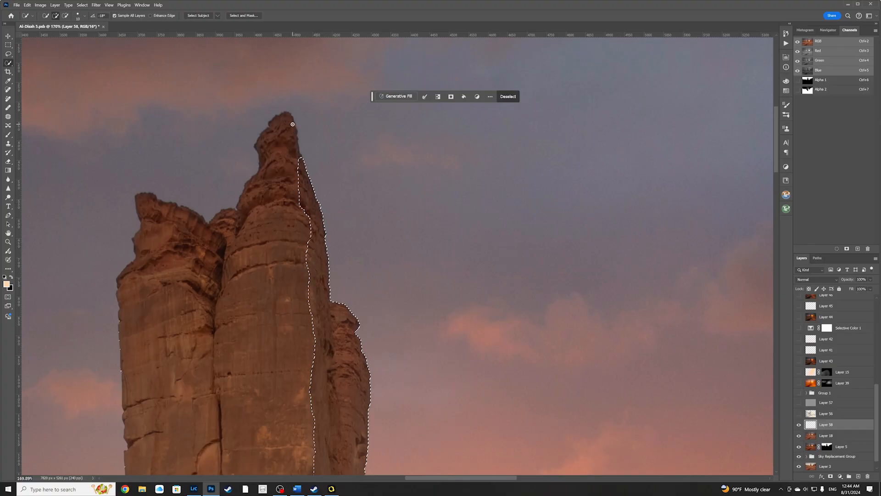
mouse_move(297, 168)
mouse_down()
mouse_move(288, 106)
mouse_move(280, 149)
mouse_move(274, 127)
mouse_up()
scroll(329, 226, down, 3)
scroll(332, 213, up, 1)
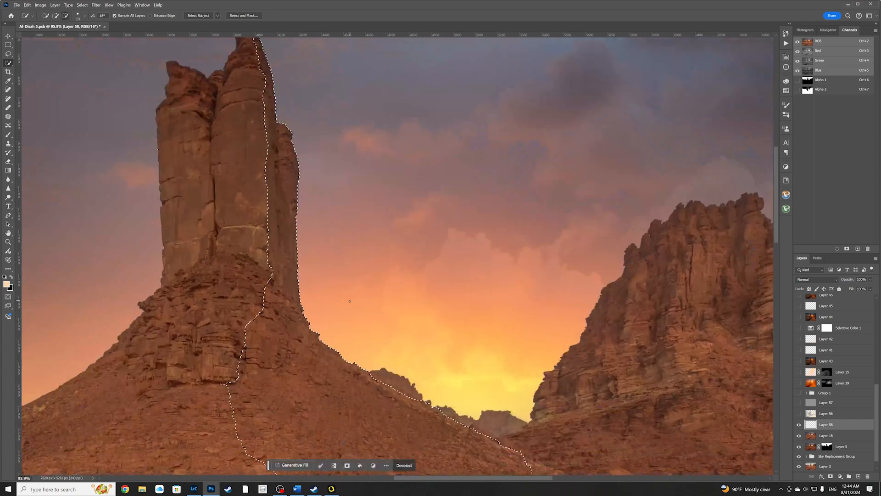
Step: Set the blend mode of Layer 58 to Overlay
scroll(332, 213, down, 3)
scroll(367, 308, down, 1)
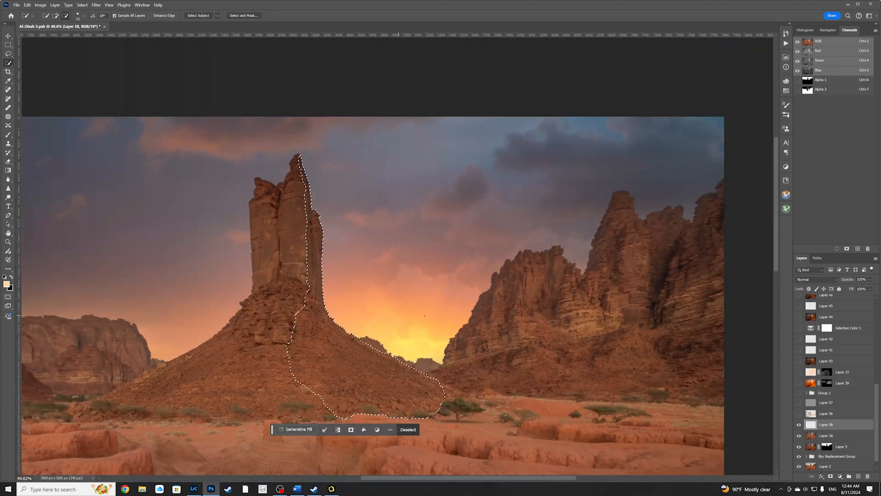
scroll(367, 307, down, 1)
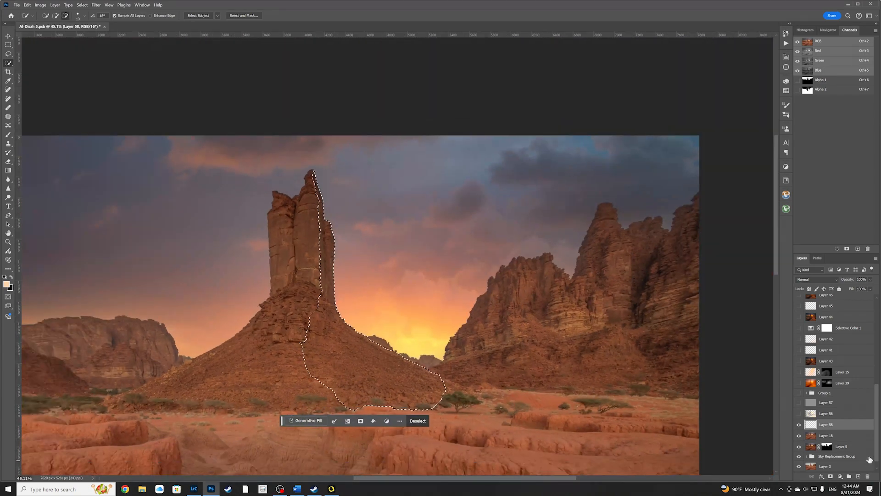
click(816, 279)
click(812, 379)
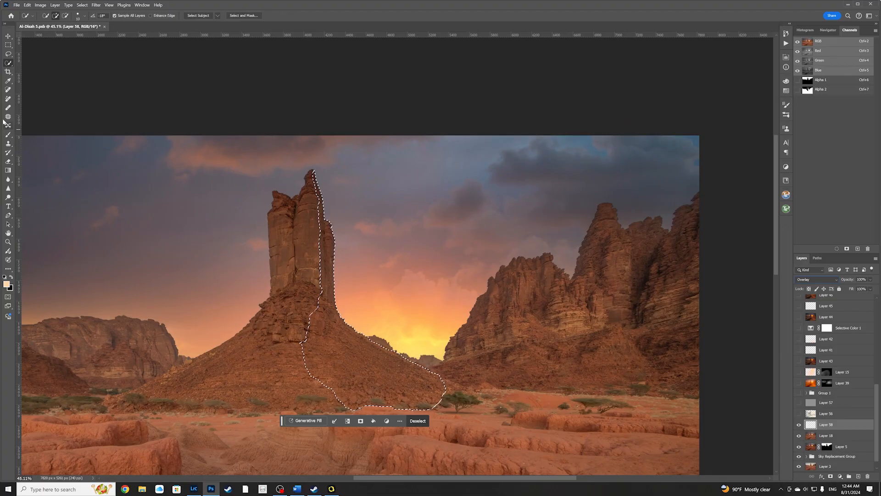
Step: Sample the sunset orange, lighten it as the foreground colour, and brush it over the selected rock side at 9% opacity
click(8, 135)
drag(412, 315, 427, 324)
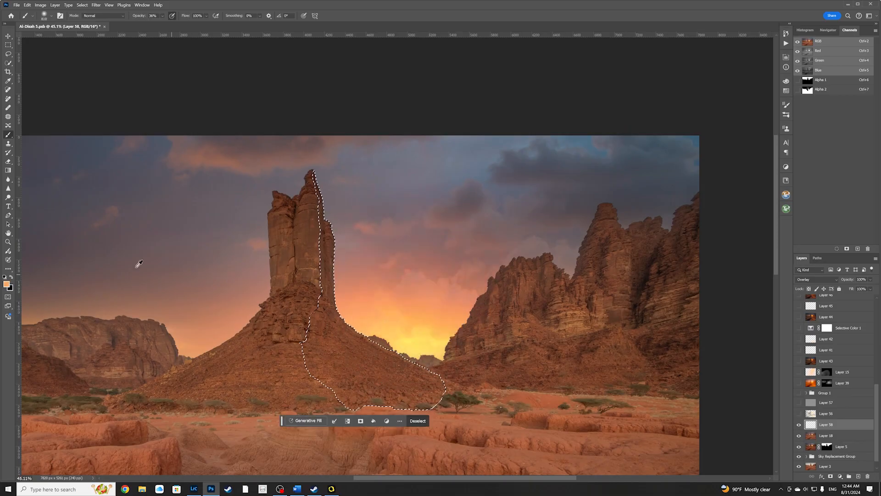
click(7, 284)
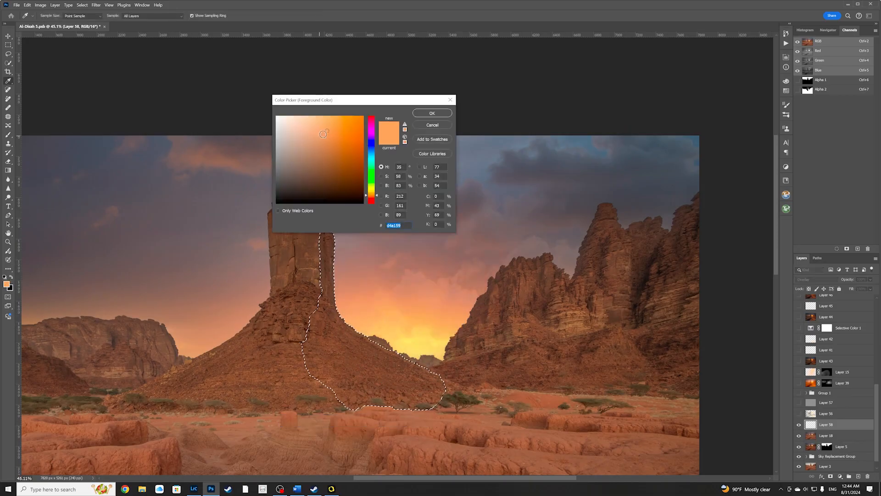
drag(323, 134, 319, 117)
click(432, 115)
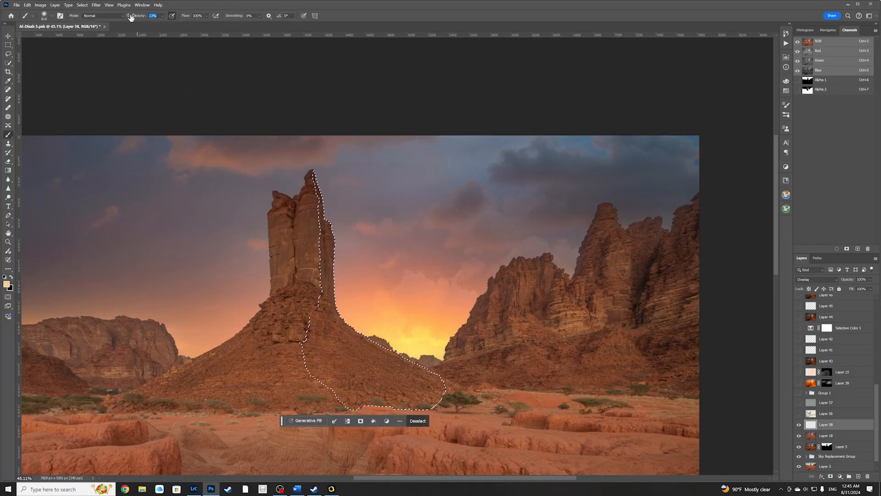
key(Return)
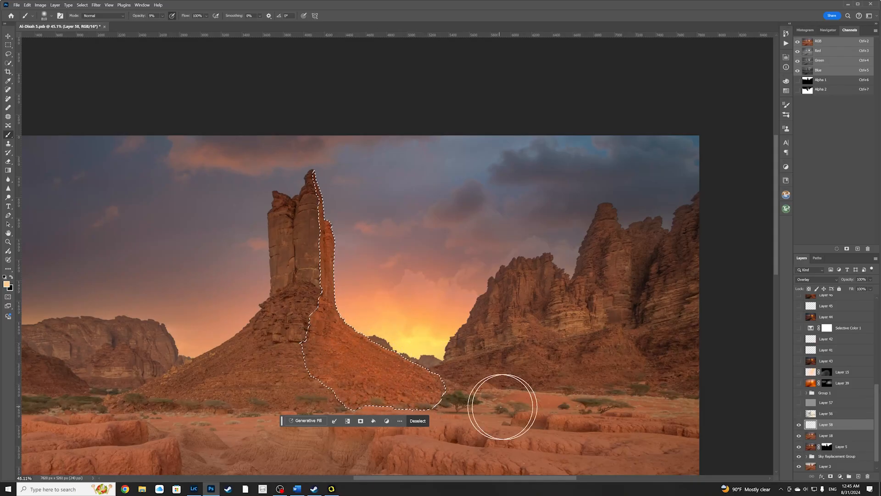
Step: Extend the selection over the slope's foot around the tree, paint it with the same orange, and deselect
scroll(514, 385, down, 2)
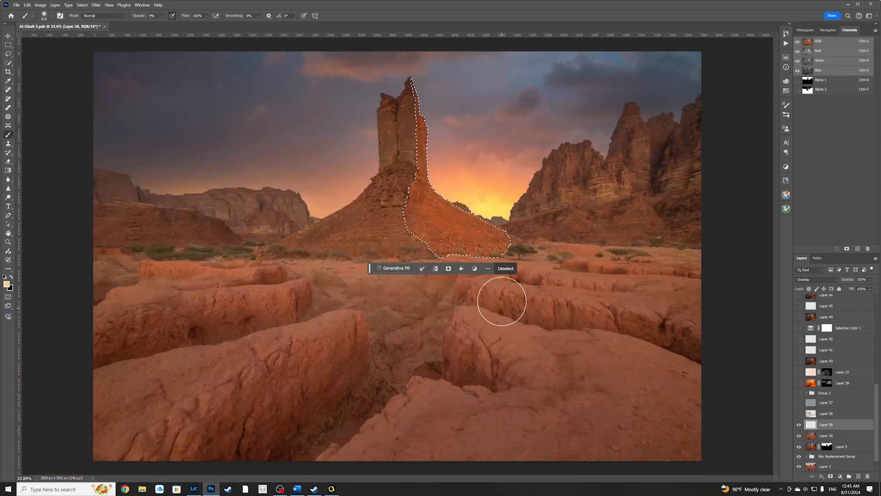
key(w)
click(516, 241)
drag(516, 244, 532, 251)
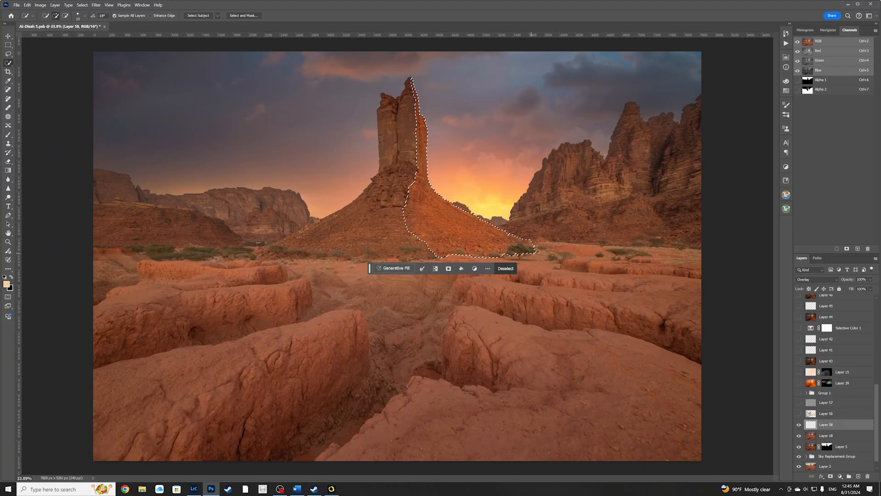
key(b)
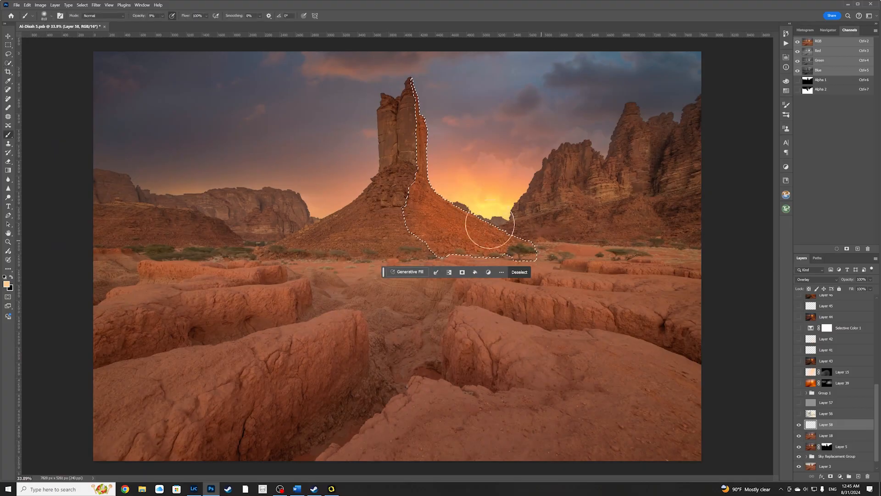
key(ctrl+d)
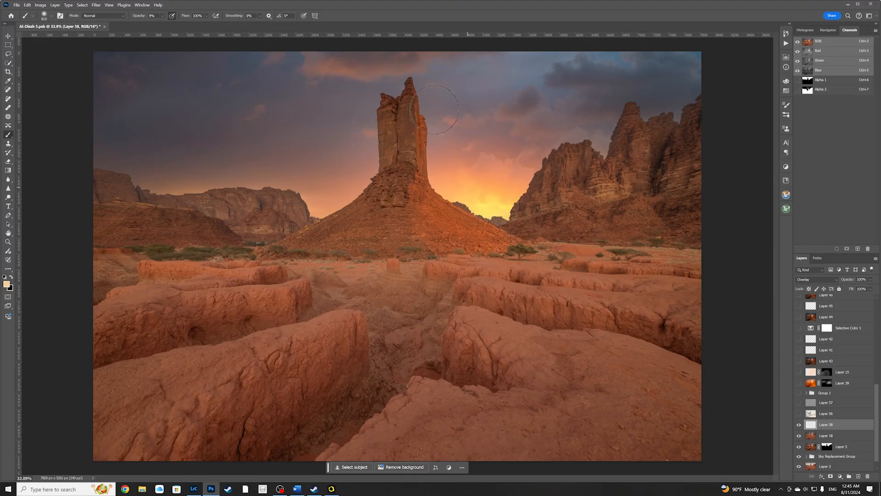
Step: Add a layer mask to Layer 58
scroll(440, 176, up, 2)
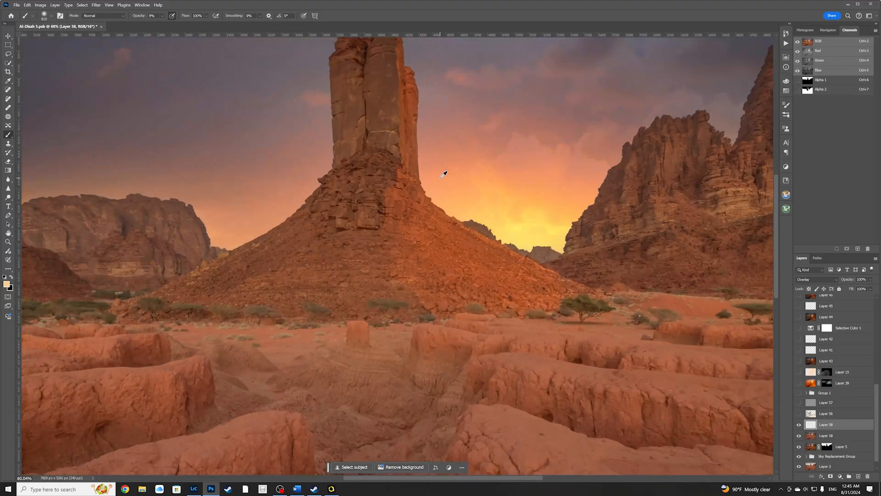
scroll(423, 252, up, 3)
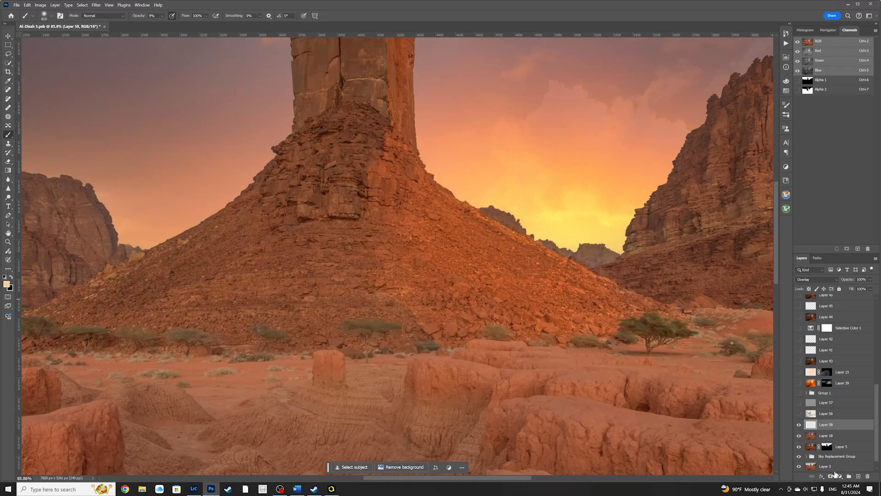
click(830, 476)
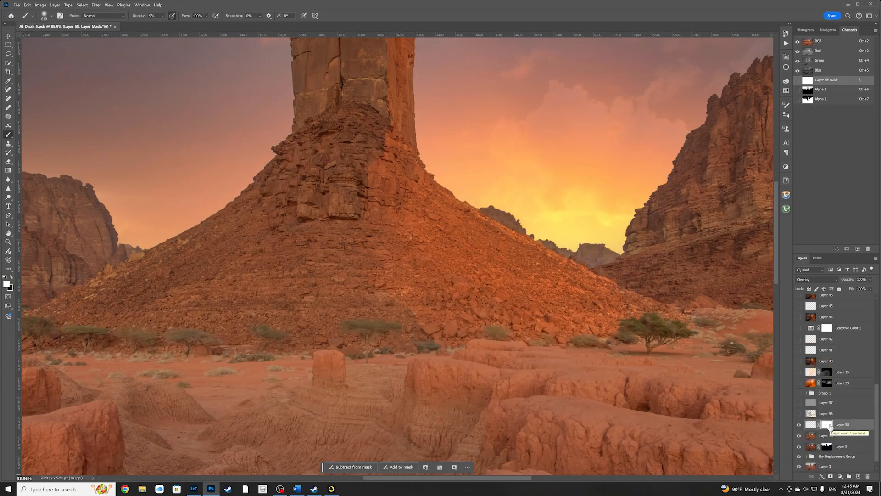
Step: Paint black on Layer 58's mask at 72% brush opacity to soften the glow's inner edge on the tower and slope
click(12, 278)
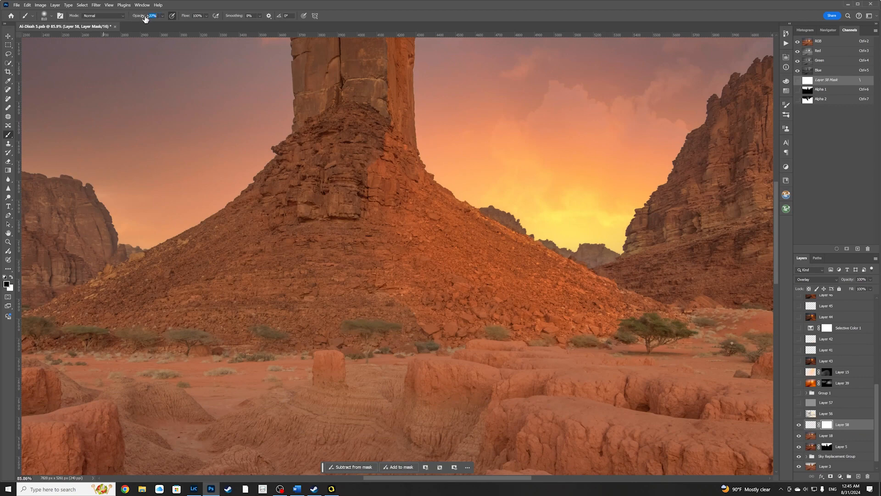
drag(154, 17, 156, 16)
drag(325, 184, 275, 184)
mouse_move(337, 162)
mouse_down()
mouse_move(348, 213)
mouse_move(350, 154)
mouse_move(353, 275)
mouse_move(344, 173)
mouse_move(395, 328)
mouse_move(326, 150)
mouse_move(369, 234)
mouse_move(373, 284)
mouse_move(352, 147)
mouse_move(358, 198)
mouse_move(327, 210)
mouse_move(367, 361)
mouse_up()
scroll(328, 293, down, 4)
mouse_move(330, 299)
mouse_down()
mouse_move(340, 306)
mouse_move(379, 298)
mouse_up()
mouse_move(316, 229)
mouse_down()
mouse_move(315, 269)
mouse_move(307, 256)
mouse_up()
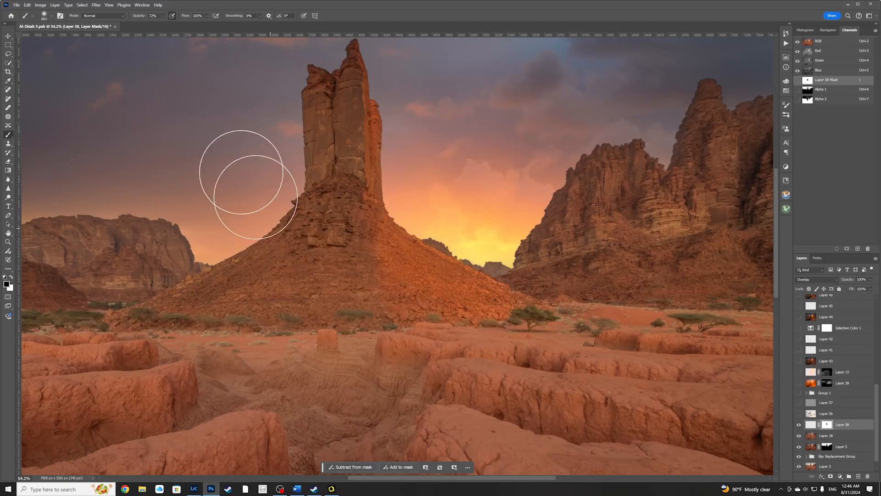
Step: Paint black on Layer 58's mask at 46% and then 27% brush opacity to blend the glow's edge across the slope
drag(142, 16, 137, 18)
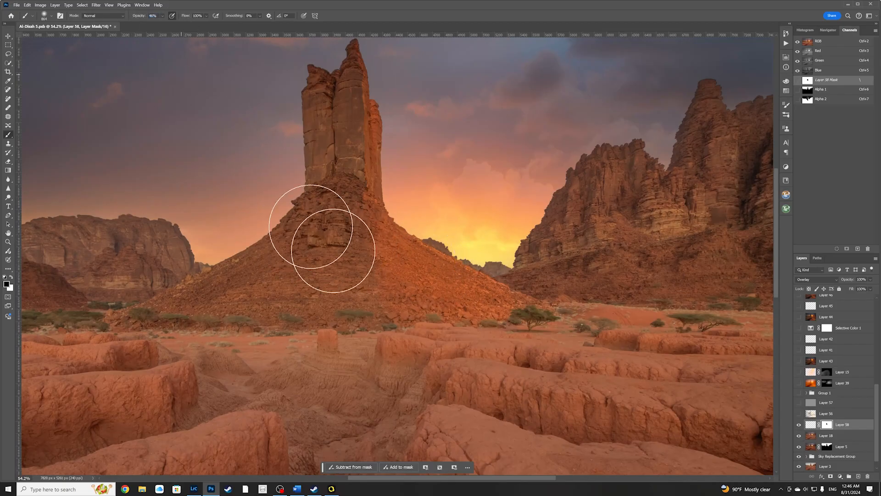
drag(393, 255, 389, 306)
drag(137, 20, 133, 19)
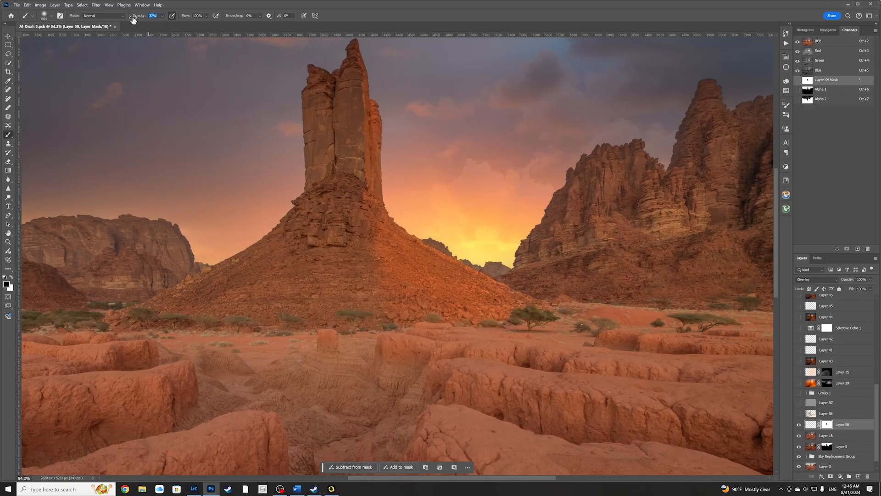
mouse_move(367, 269)
mouse_down()
mouse_move(350, 237)
mouse_move(406, 314)
mouse_up()
Step: Toggle Layer 58's visibility to compare the tower with and without the painted glow
scroll(493, 365, down, 6)
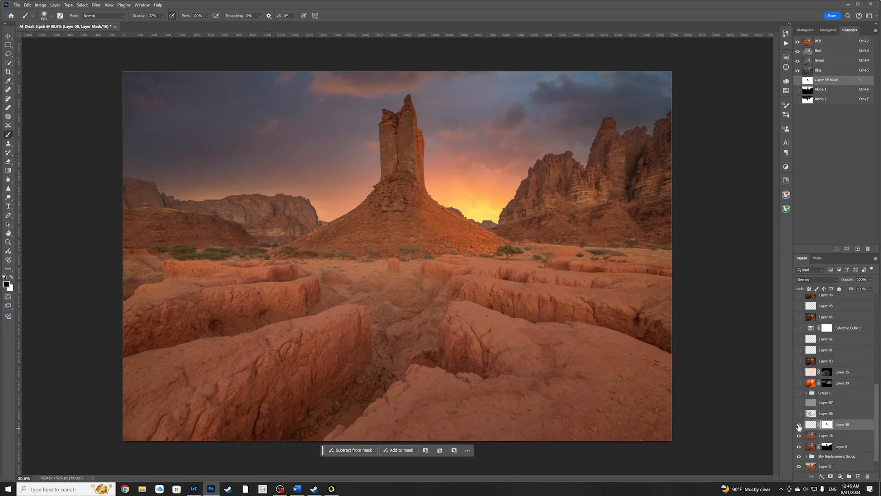
click(799, 425)
click(799, 425)
Step: Add a new layer above Layer 58 and set its blend mode to Soft Light
click(859, 477)
click(816, 279)
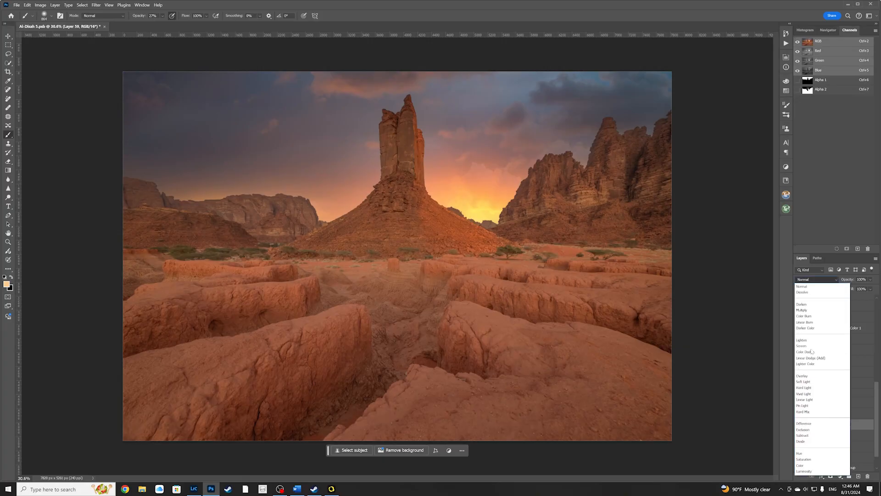
click(809, 381)
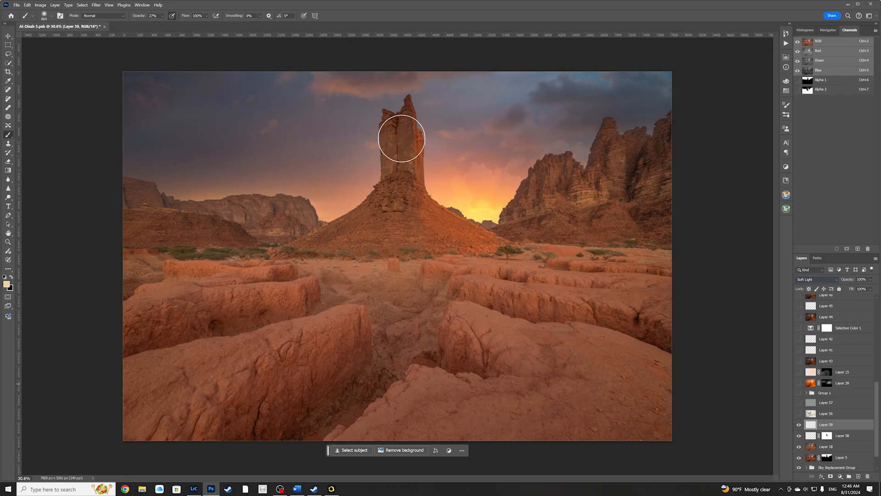
Step: Quick-select the rock tower and its slope, and subtract the background spilling over beside the slope's shaded foot
click(8, 54)
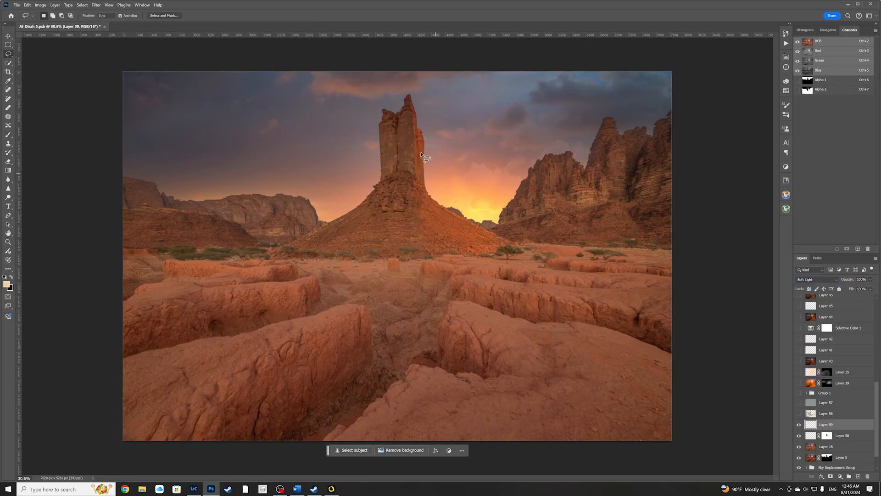
click(9, 63)
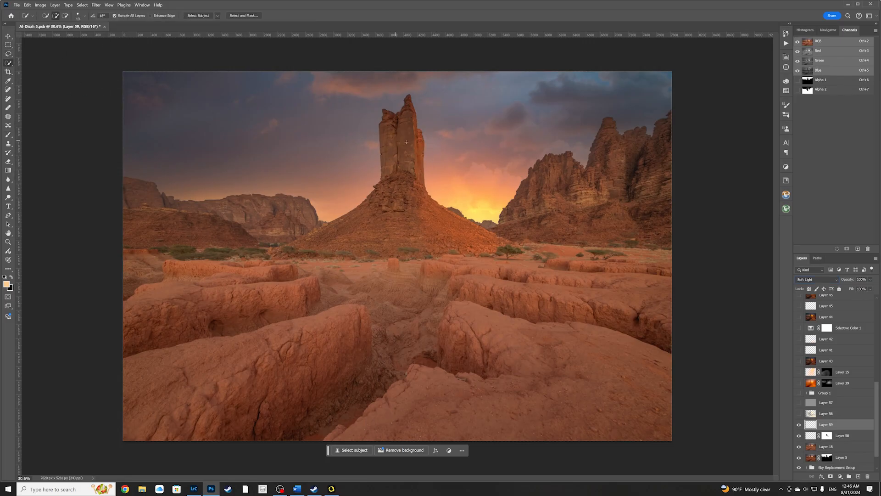
mouse_move(405, 139)
mouse_down()
mouse_move(384, 229)
mouse_move(273, 251)
mouse_up()
click(310, 226)
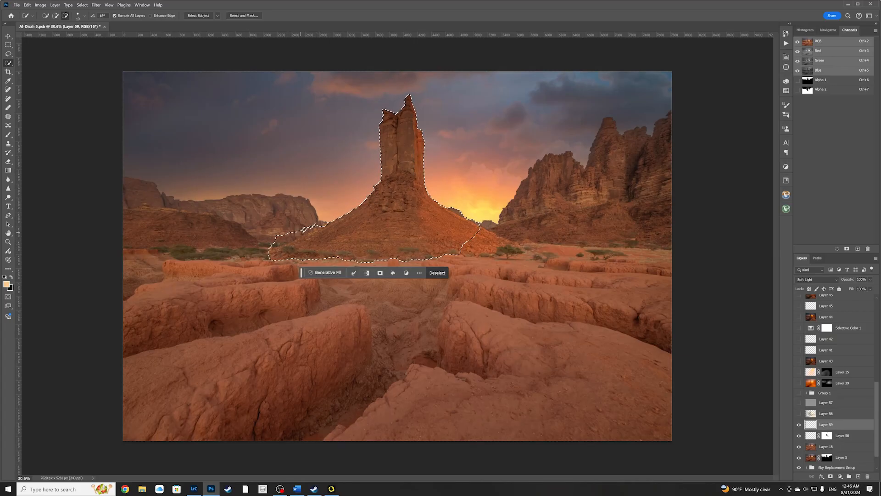
click(285, 236)
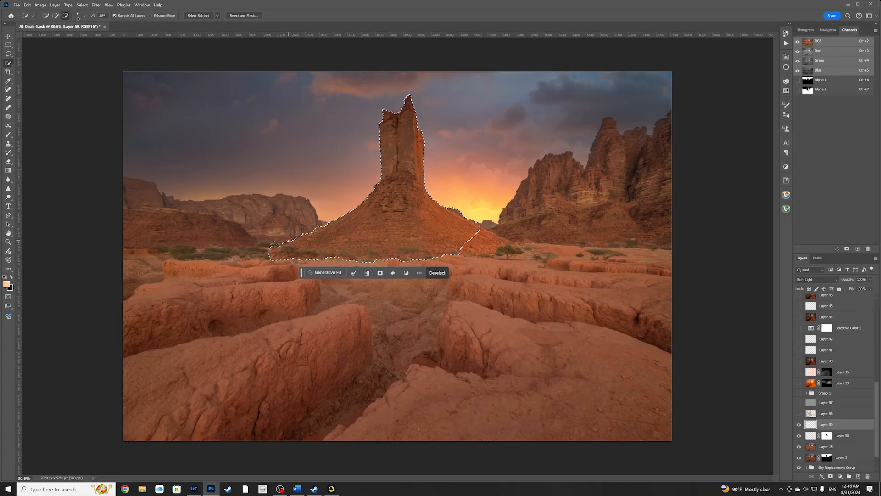
Step: Subtract the sunlit side of the tower and slope from the selection, and refine the edge around the tower's shaded face
drag(388, 195, 396, 195)
mouse_move(421, 124)
mouse_down()
mouse_move(422, 191)
mouse_move(470, 226)
mouse_move(463, 225)
mouse_up()
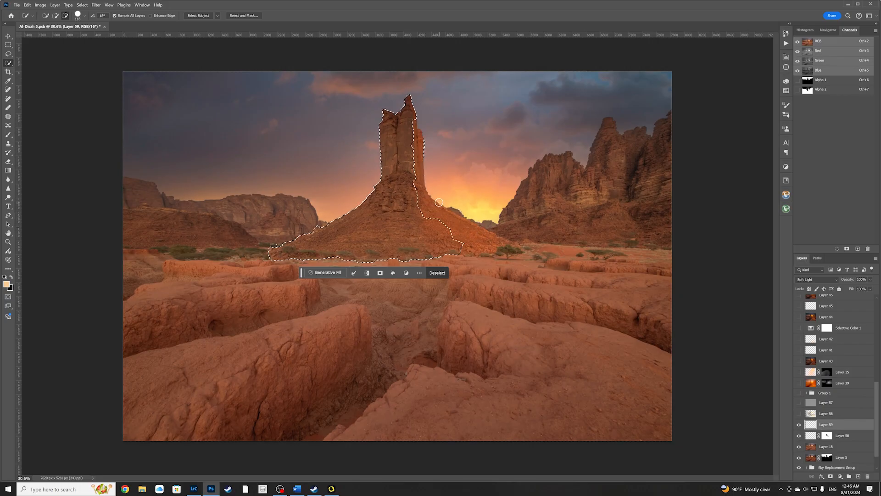
scroll(413, 143, up, 3)
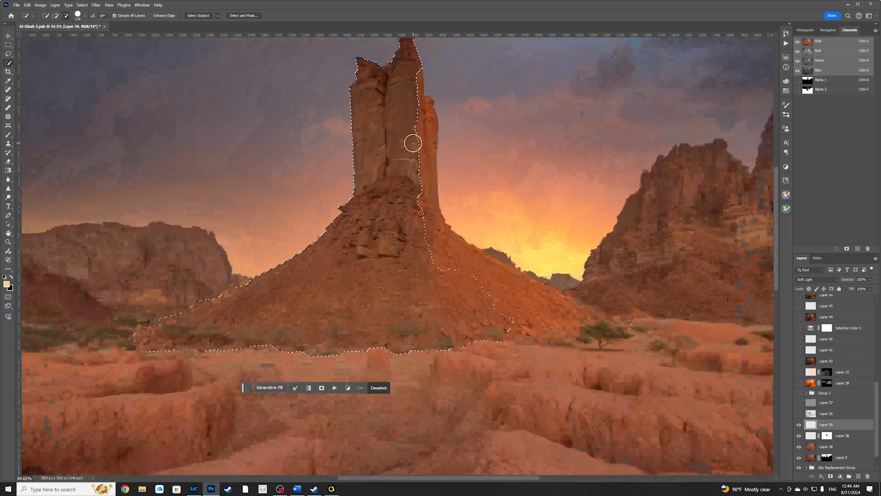
scroll(413, 143, up, 1)
drag(405, 132, 401, 132)
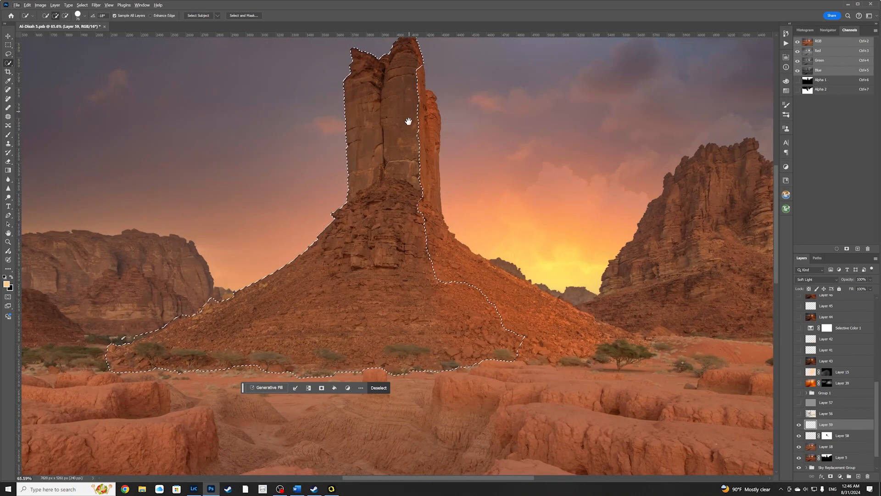
scroll(409, 120, up, 2)
mouse_move(417, 105)
mouse_down()
mouse_move(398, 103)
mouse_move(379, 112)
mouse_move(392, 83)
mouse_up()
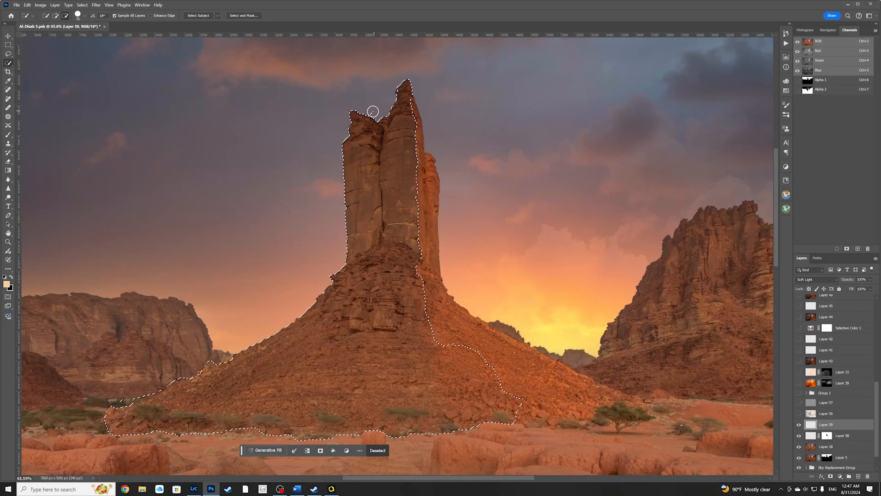
click(373, 111)
scroll(370, 242, down, 5)
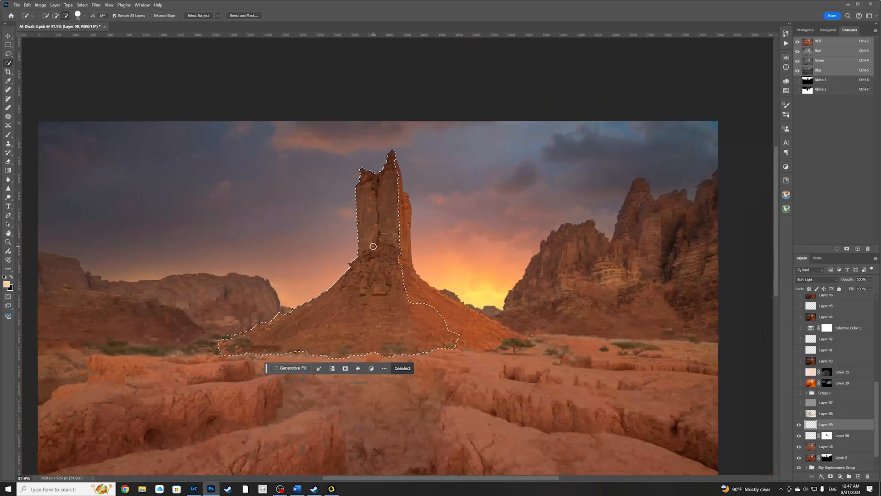
Step: Brush black at 18% opacity over the selected shaded side of the tower and slope, and deselect
key(b)
key(x)
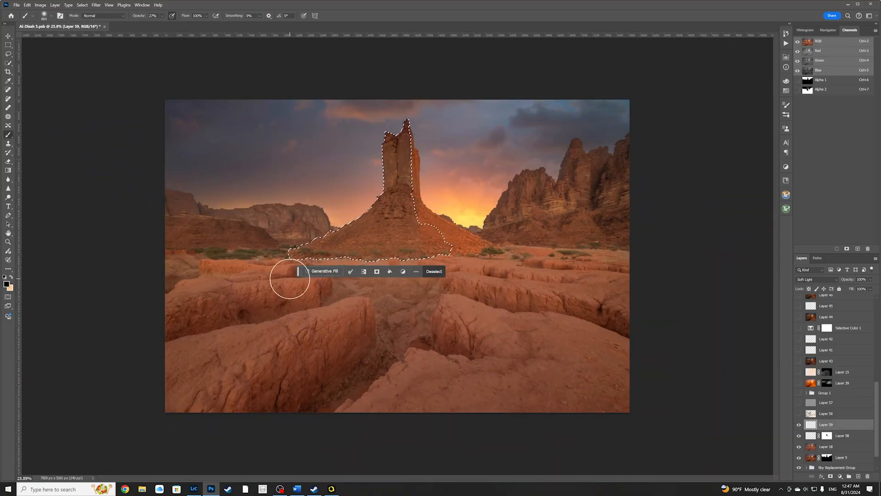
alt+right_click(360, 196)
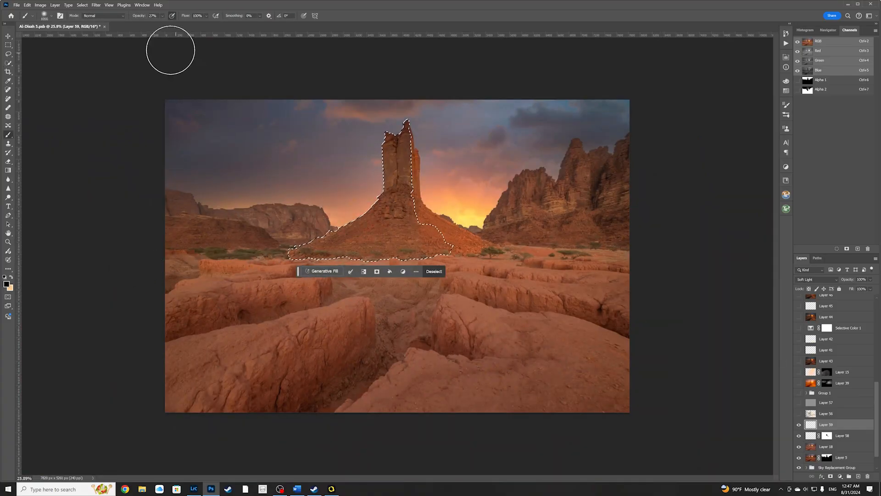
drag(141, 19, 134, 18)
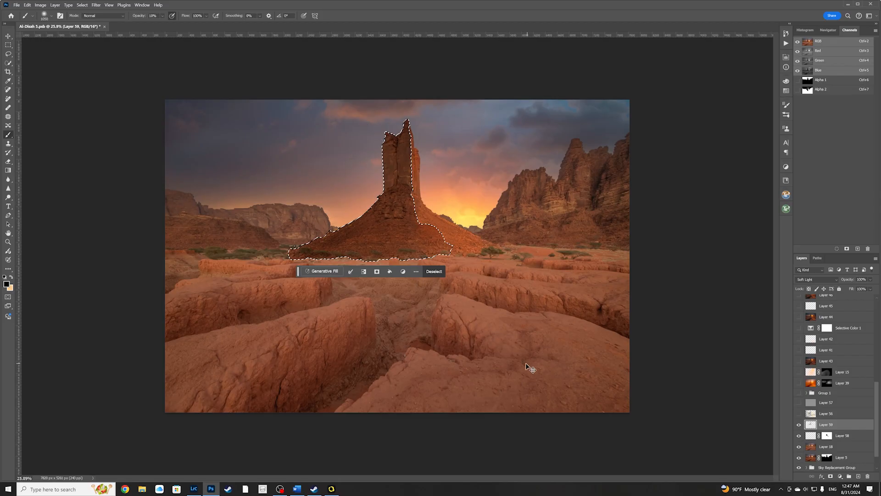
key(ctrl+d)
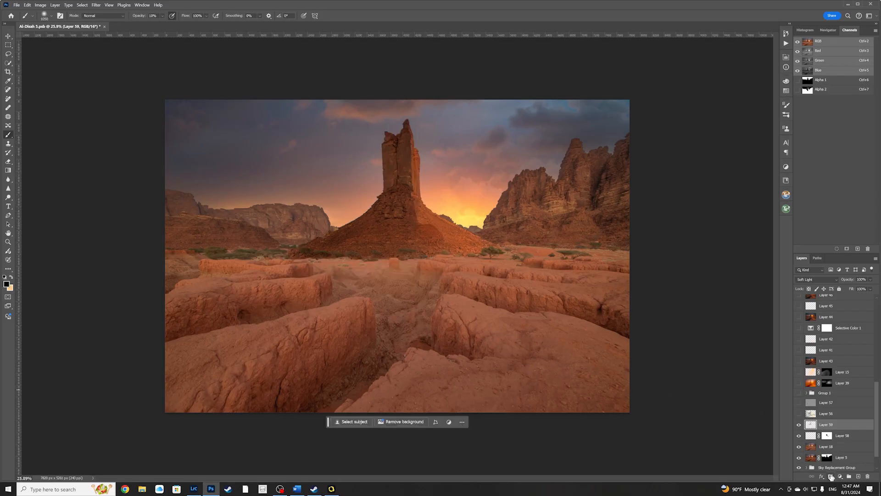
Step: Add a layer mask to Layer 59 and paint it black at 42% opacity to blend the shadow's edge on the slope
click(831, 477)
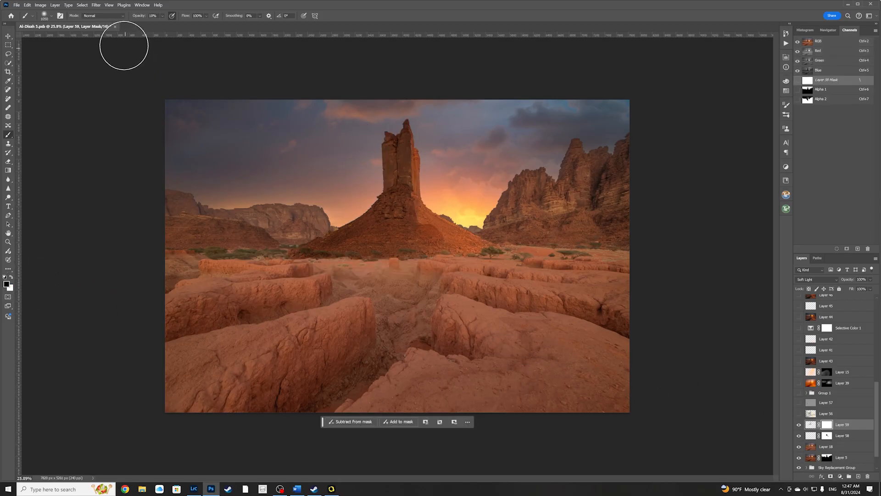
drag(135, 19, 150, 19)
mouse_move(441, 240)
mouse_down()
mouse_move(435, 224)
mouse_move(428, 234)
mouse_move(416, 227)
mouse_up()
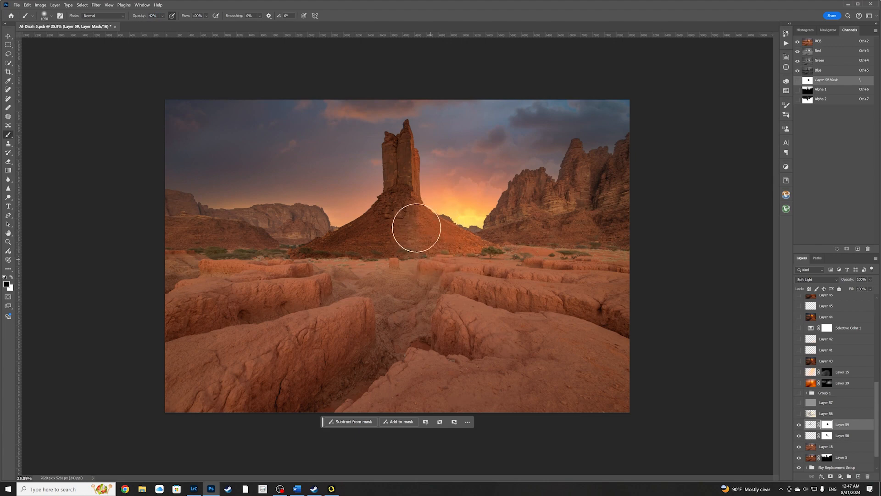
Step: Soften the shadow further by painting black on Layer 59's mask with a larger brush at 9% opacity
scroll(374, 295, down, 3)
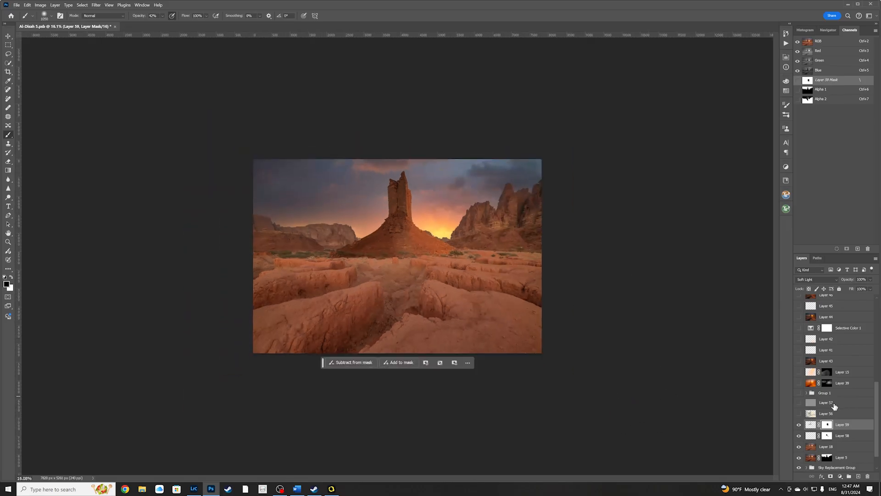
alt+right_click(345, 252)
drag(140, 18, 130, 17)
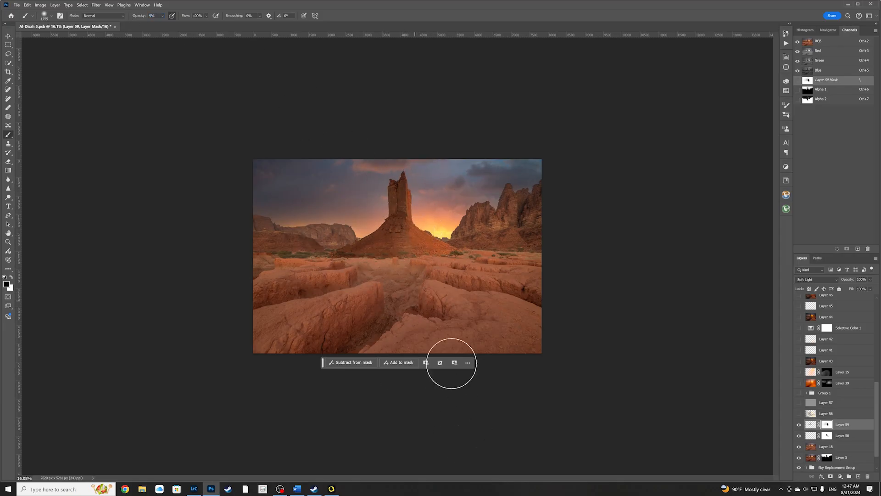
scroll(441, 264, up, 3)
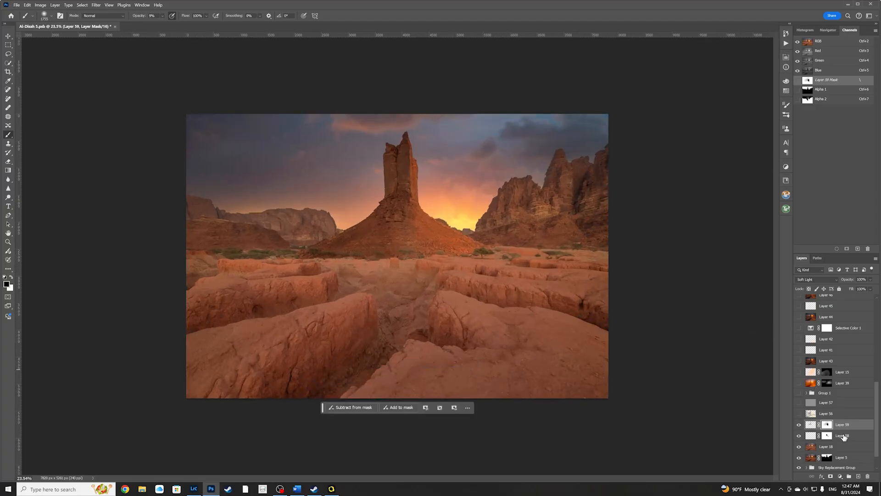
Step: Group Layer 58 and Layer 59, and toggle the group's visibility to compare the image with and without the effect
shift+click(843, 436)
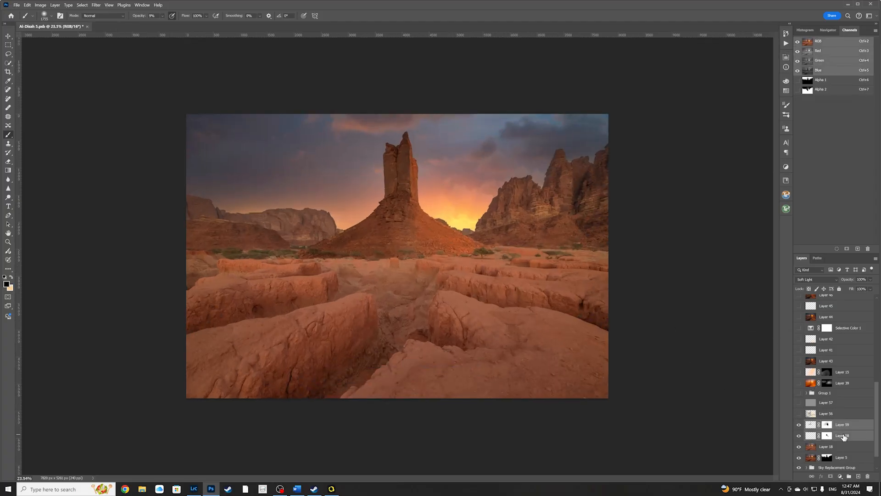
key(ctrl+g)
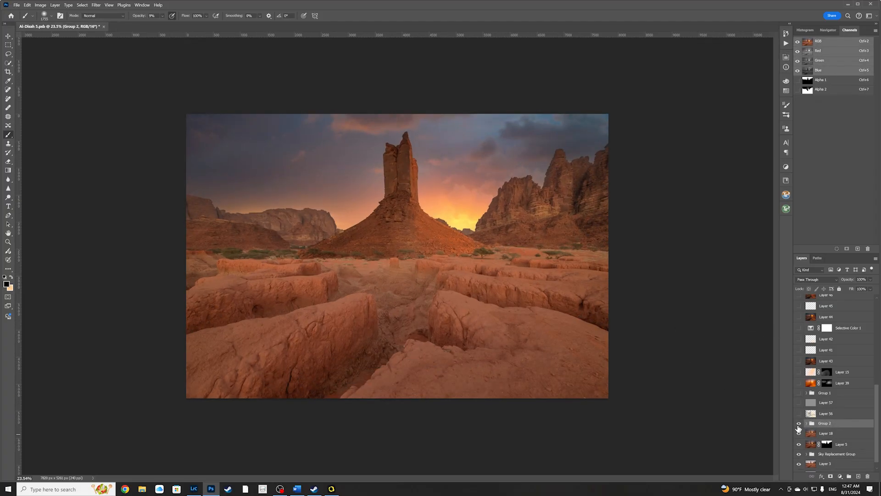
click(799, 424)
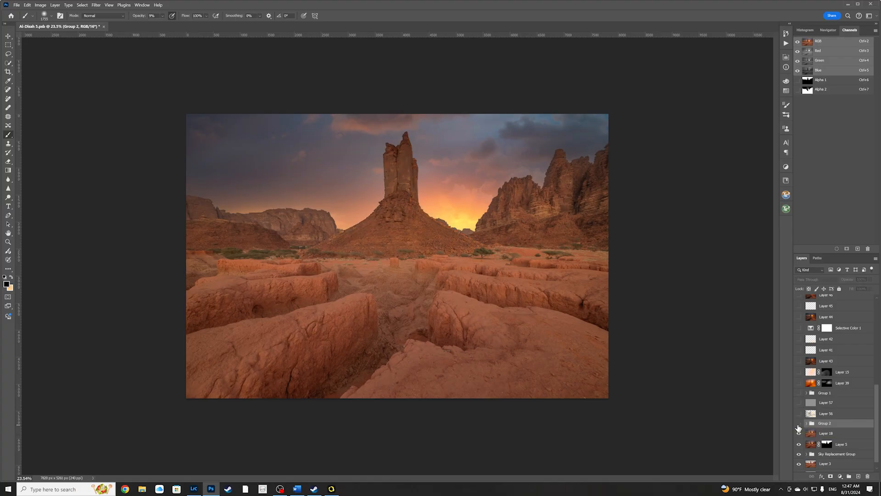
click(798, 423)
click(798, 424)
click(799, 424)
scroll(471, 295, down, 2)
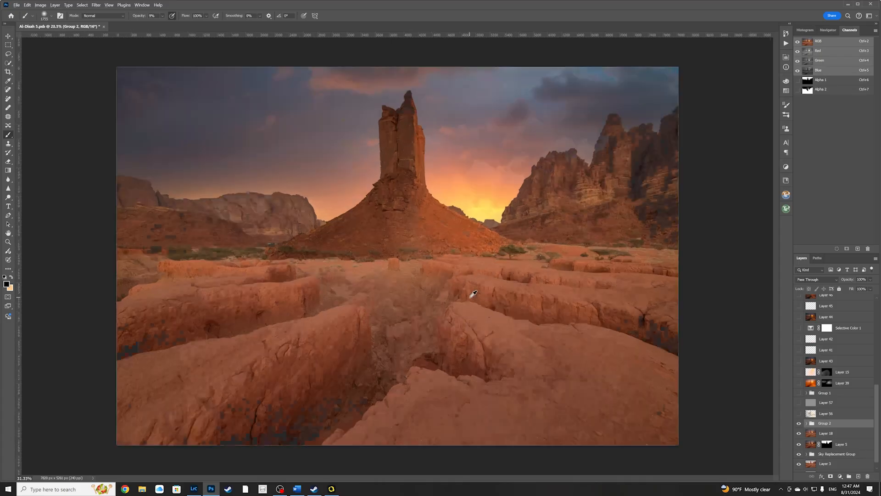
scroll(473, 294, down, 2)
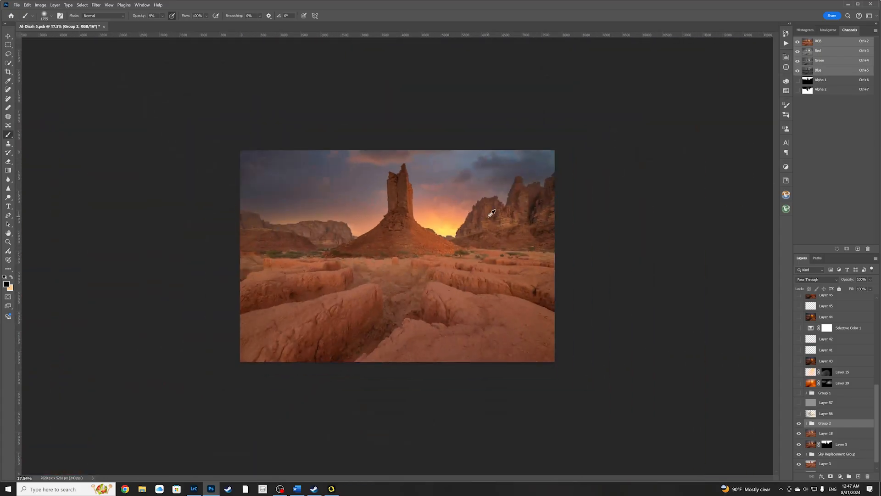
scroll(441, 250, down, 2)
scroll(441, 251, up, 2)
scroll(800, 450, down, 1)
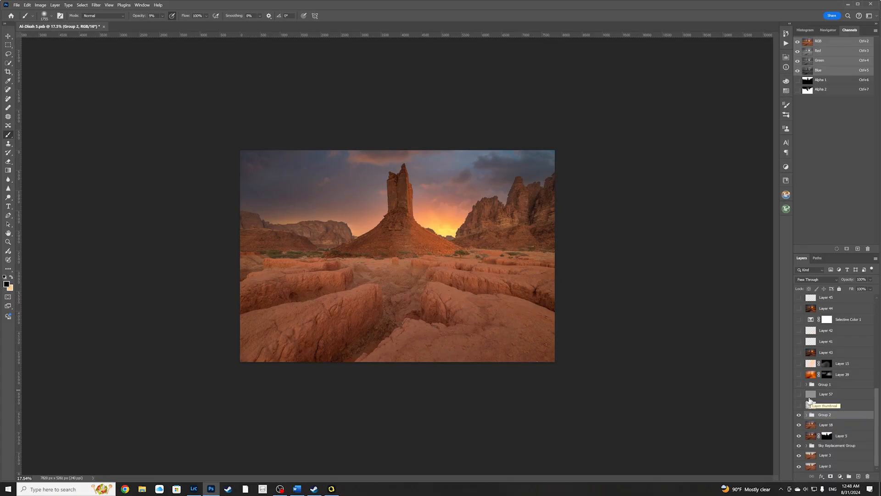
Step: Delete Group 2 with the demonstration light and shadow layers, and delete the grey Layer 57
click(798, 414)
key(Delete)
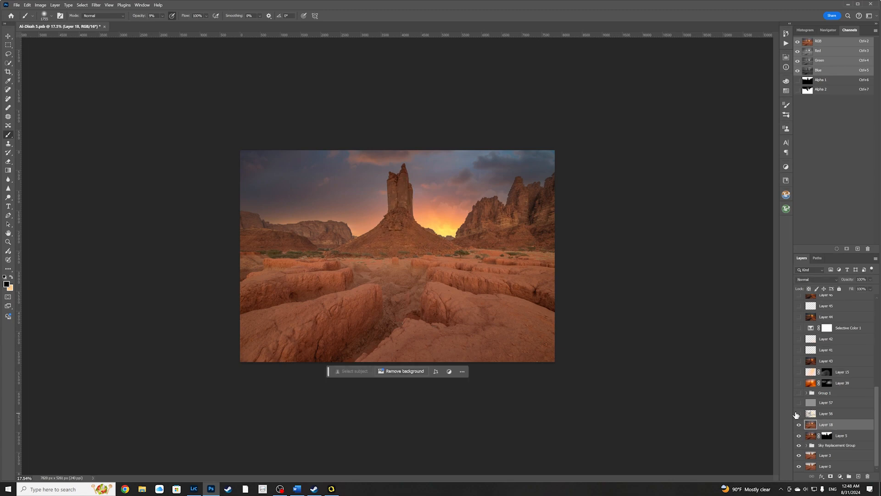
click(832, 416)
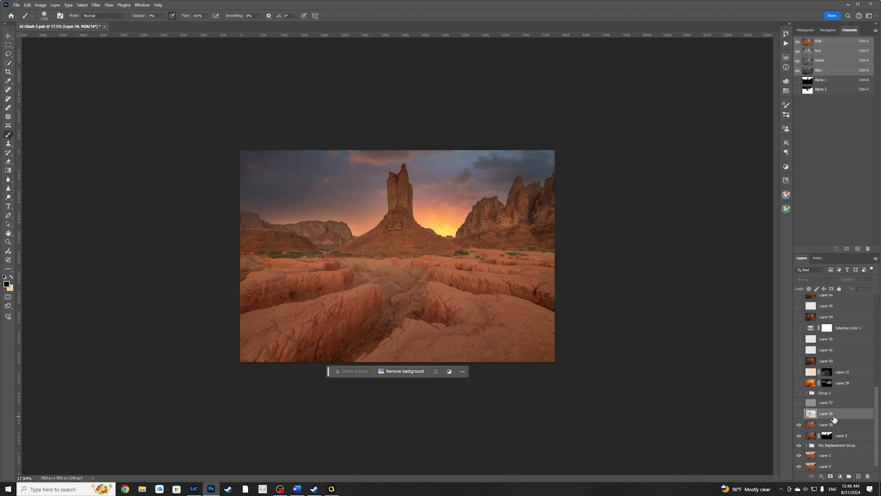
click(836, 402)
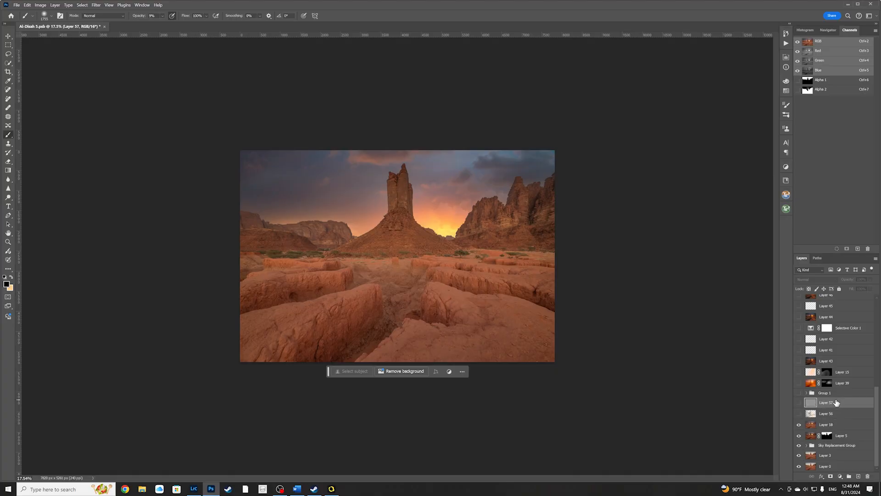
key(Delete)
Step: Show Group 1 and stamp all visible layers into a new merged layer above it
click(835, 403)
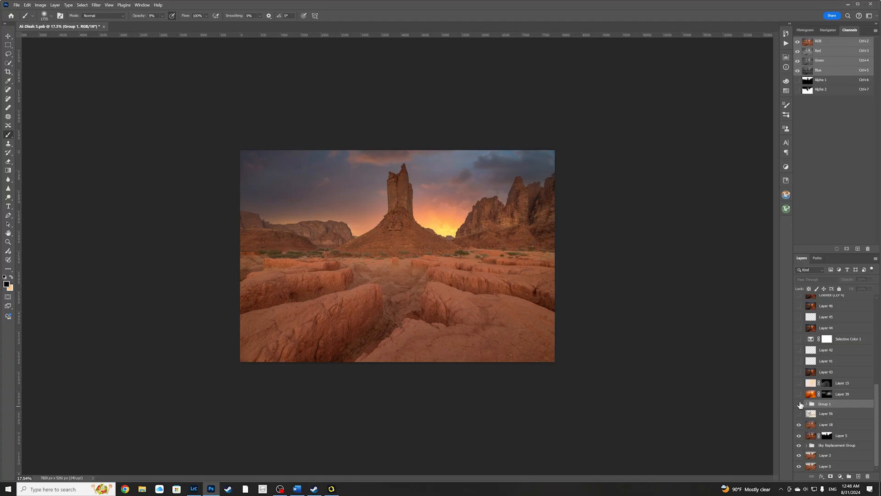
click(799, 404)
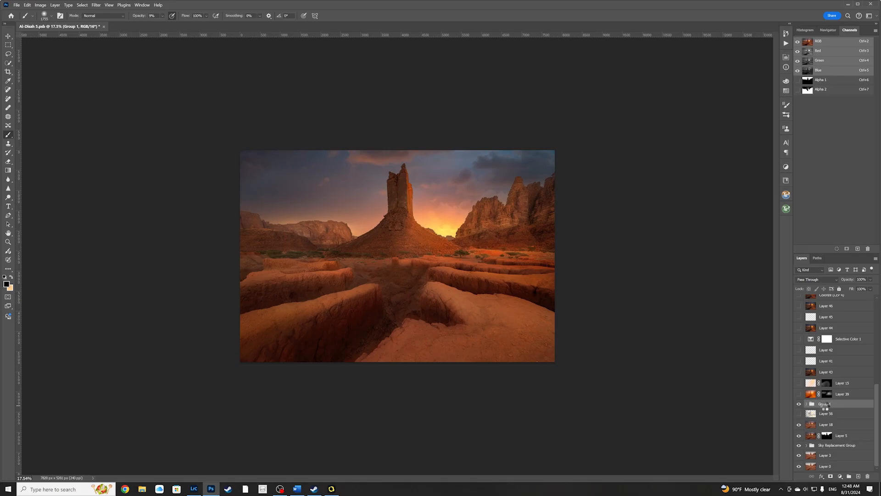
key(ctrl+shift+alt+e)
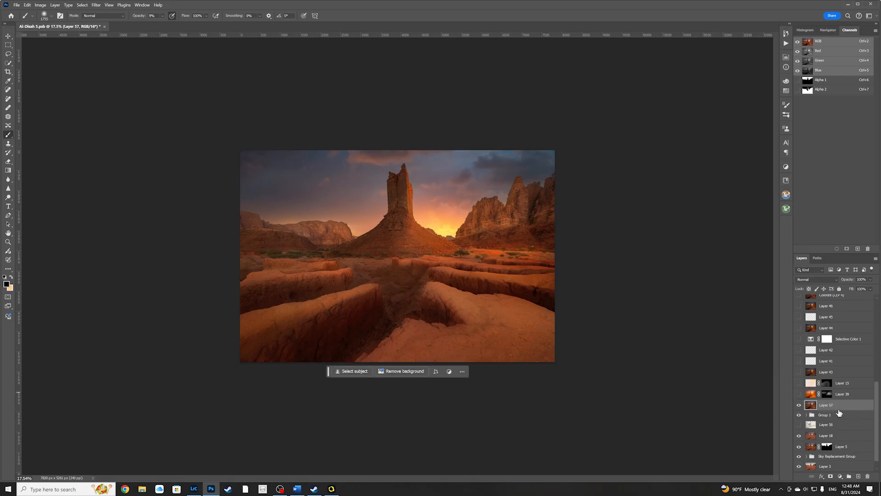
Step: Apply a Gaussian Blur with a 355.2-pixel radius to the merged Layer 57
click(97, 4)
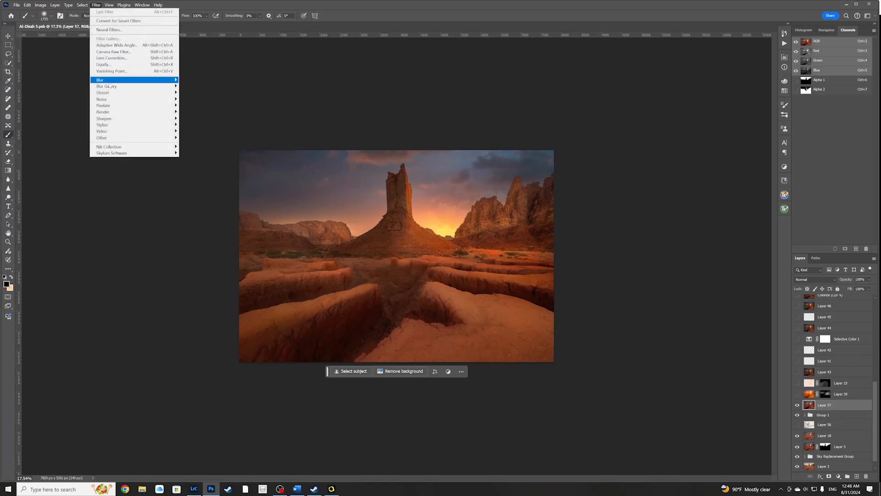
mouse_move(105, 80)
click(203, 106)
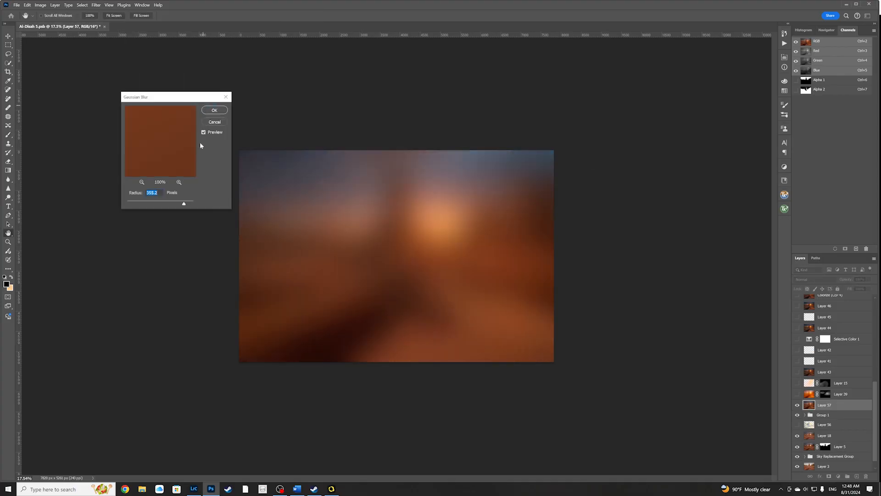
click(213, 110)
key(b)
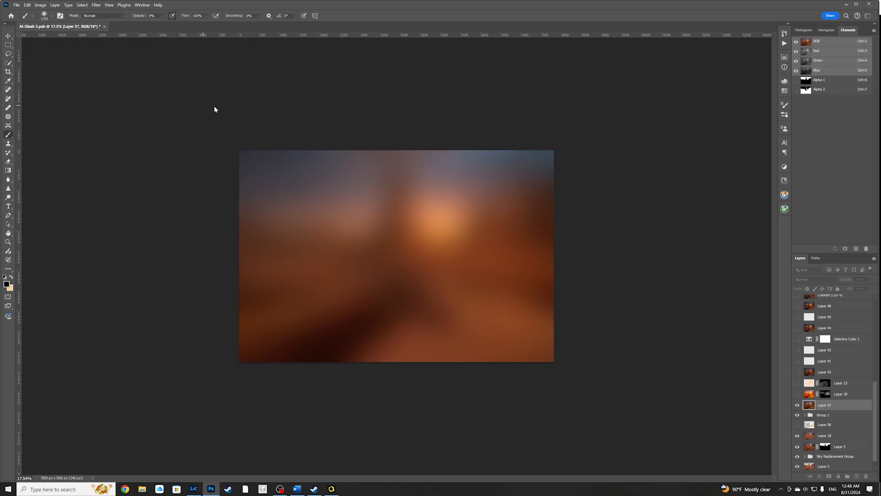
Step: Set the blurred layer's brightness to 61 and raise its contrast with the Brightness/Contrast adjustment
click(40, 5)
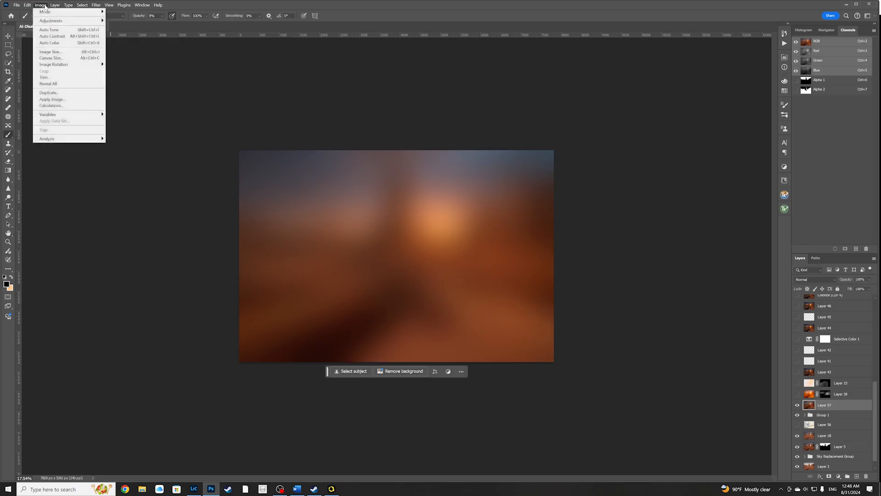
mouse_move(69, 20)
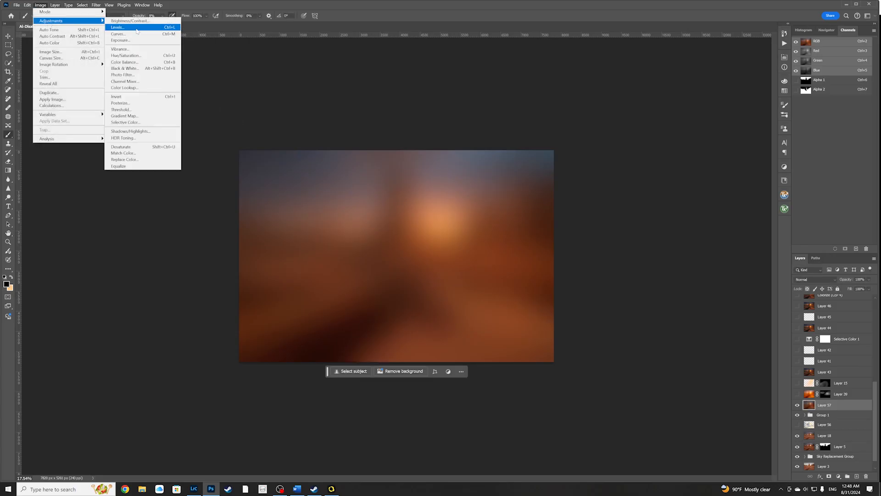
click(130, 21)
drag(422, 153, 435, 153)
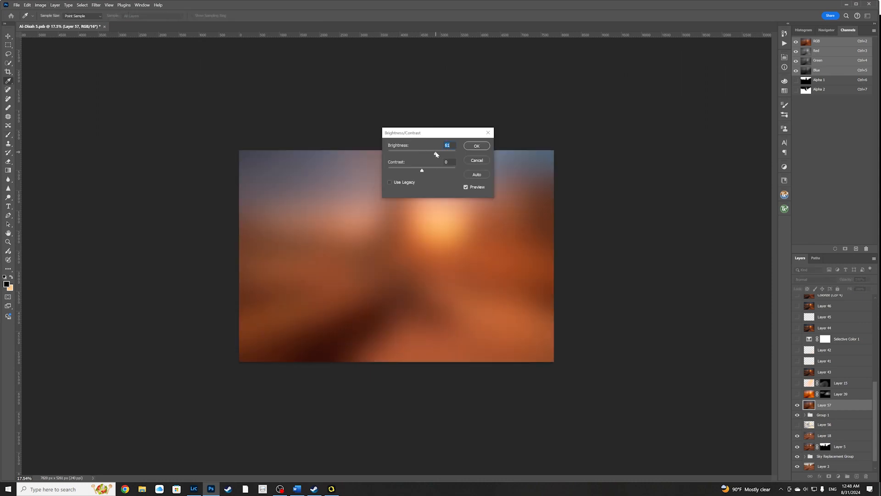
click(432, 171)
click(476, 146)
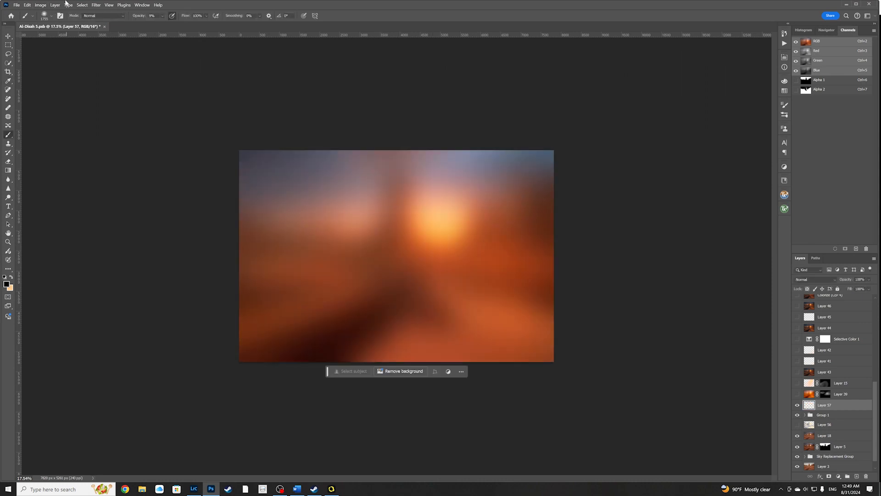
Step: Warm the blurred layer with a midtone Color Balance of +30 towards red and a shift towards yellow
click(41, 5)
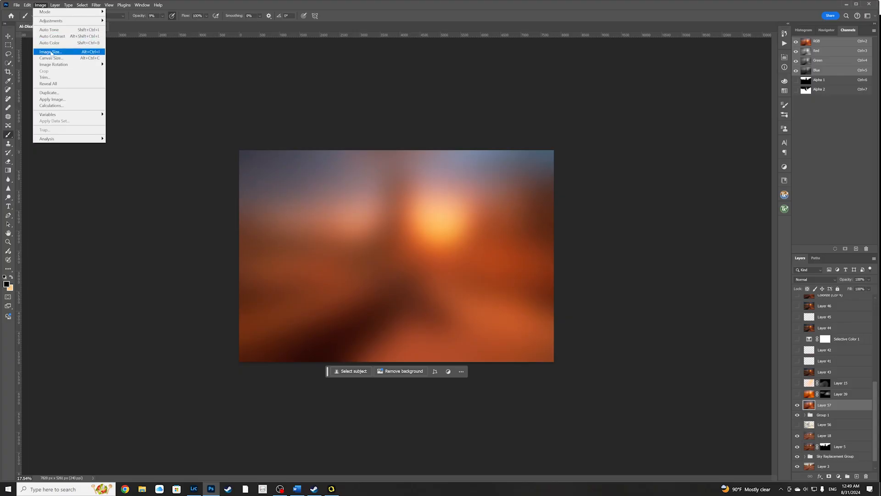
mouse_move(50, 20)
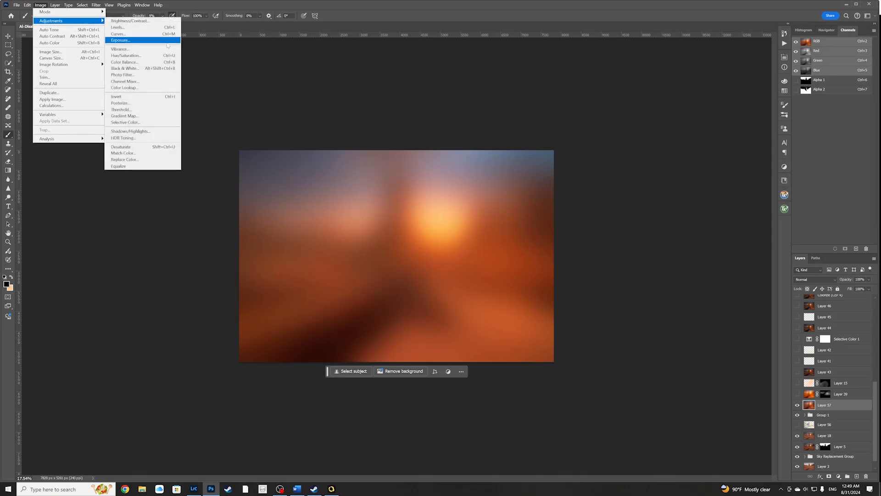
click(140, 62)
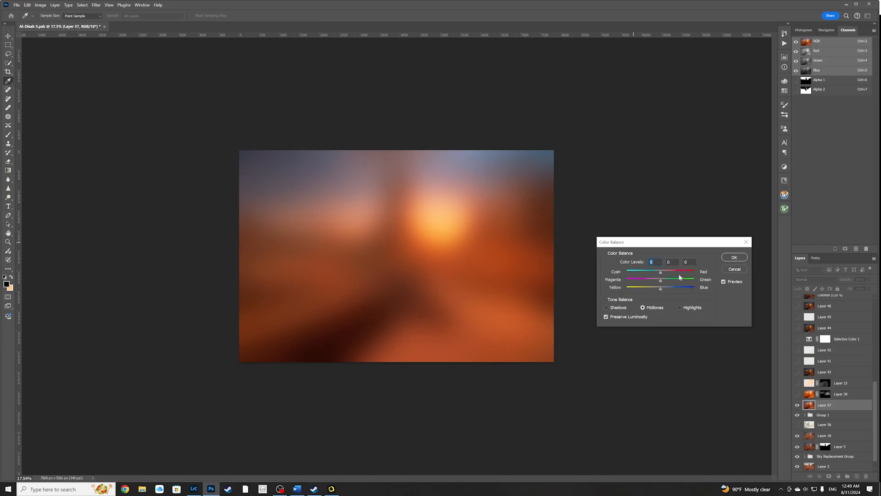
click(670, 273)
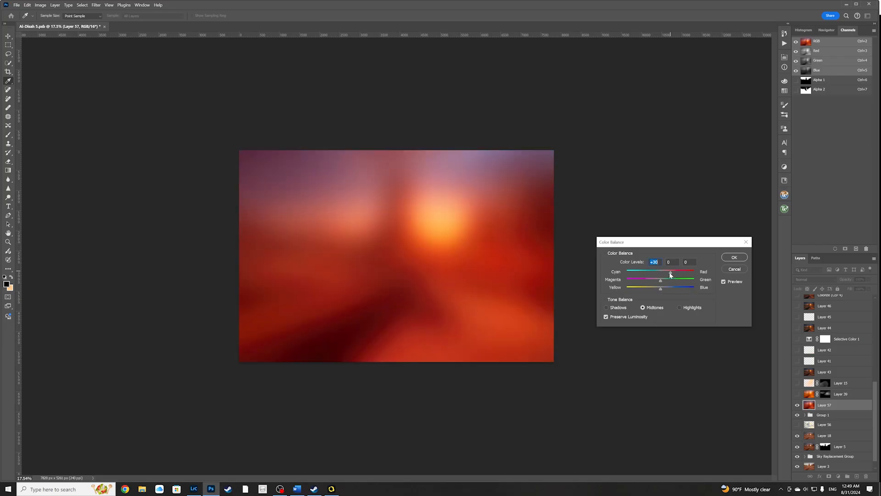
click(651, 289)
click(726, 259)
key(b)
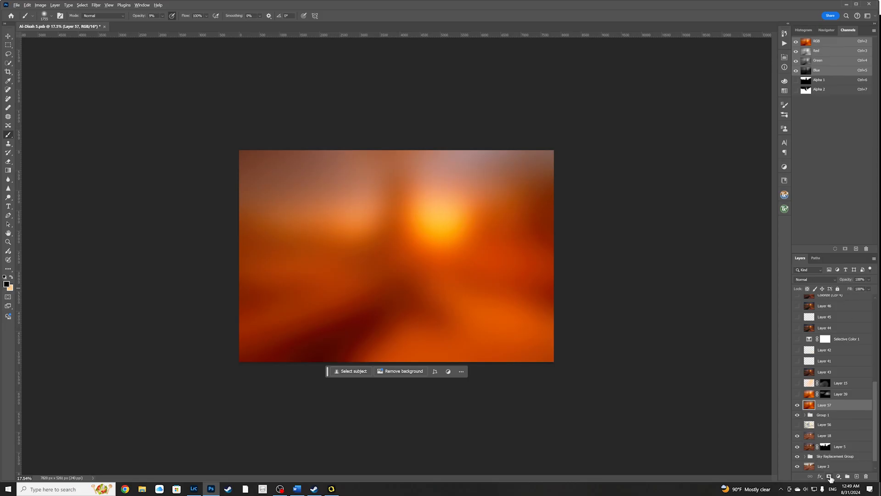
Step: Add a black mask to Layer 57 and paint white at 9% brush opacity around the sun and the horizon beside it
alt+click(829, 476)
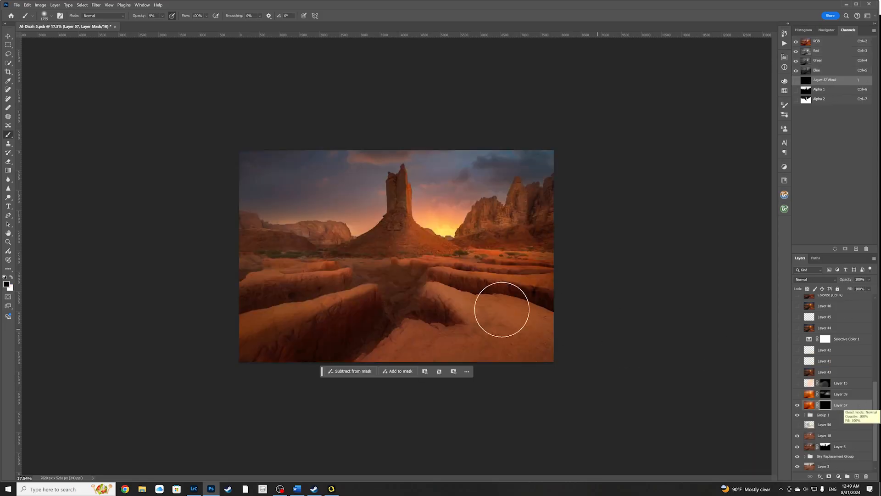
key(x)
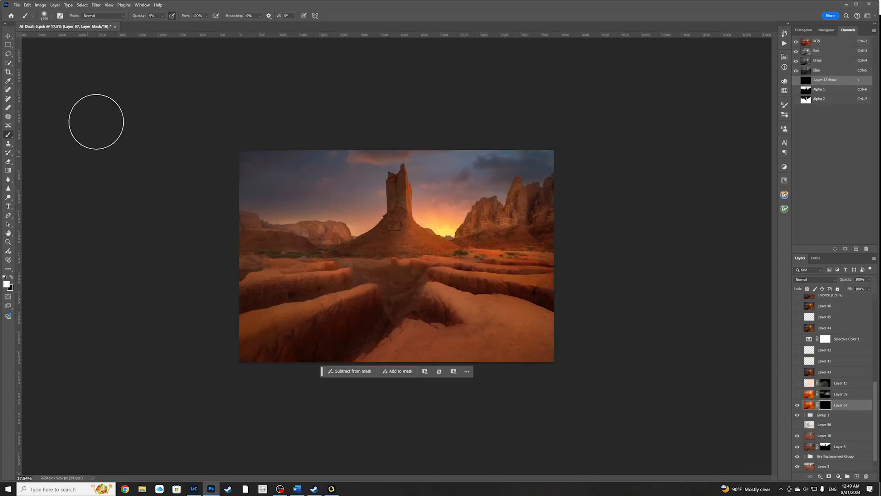
mouse_move(433, 232)
mouse_down()
mouse_move(455, 235)
mouse_move(474, 218)
mouse_move(466, 227)
mouse_move(473, 234)
mouse_move(455, 237)
mouse_move(428, 221)
mouse_move(412, 192)
mouse_move(421, 196)
mouse_move(412, 198)
mouse_move(431, 245)
mouse_move(465, 259)
mouse_move(502, 221)
mouse_move(487, 261)
mouse_move(439, 253)
mouse_move(444, 258)
mouse_move(525, 265)
mouse_move(417, 230)
mouse_move(398, 194)
mouse_move(529, 245)
mouse_up()
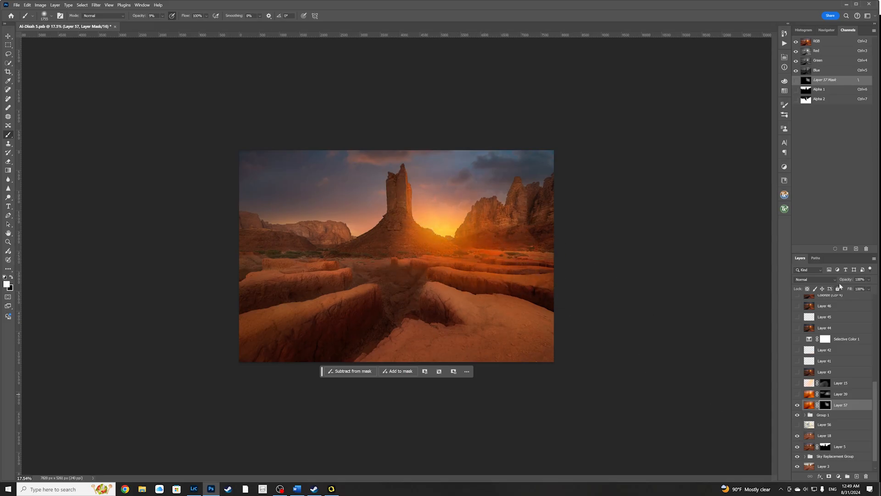
Step: Set Layer 57's opacity to 49% and paint its glow in over the distant cliffs across from the sun
drag(846, 280, 828, 283)
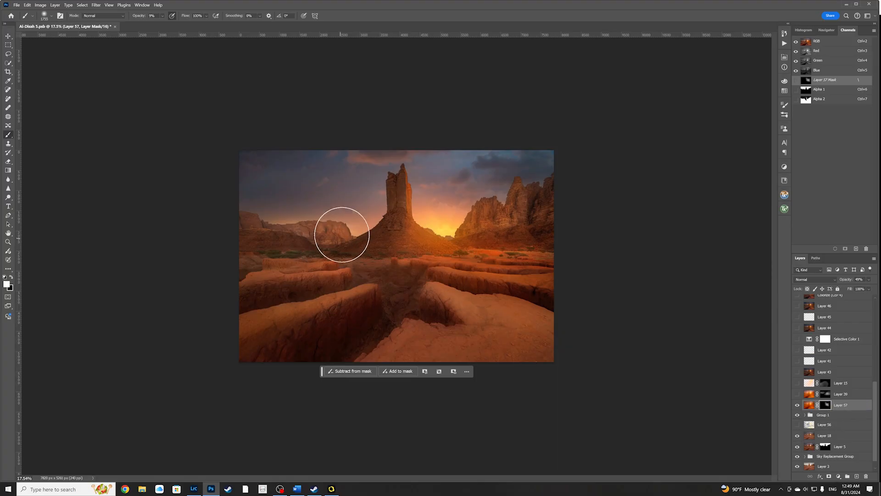
mouse_move(342, 235)
mouse_down()
mouse_move(314, 216)
mouse_move(362, 232)
mouse_move(326, 236)
mouse_up()
Step: Hide Layer 57, show Layer 39 and Layer 15 instead, and switch Layer 15's mask off and on to compare
click(797, 405)
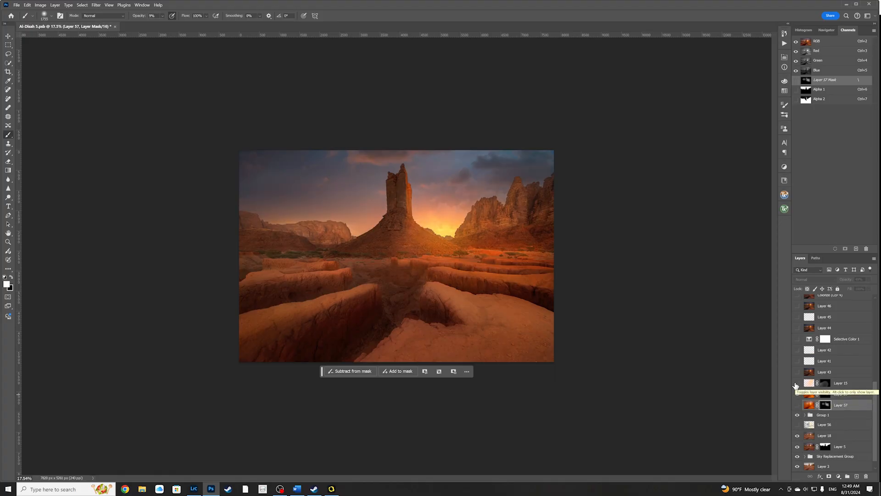
click(796, 384)
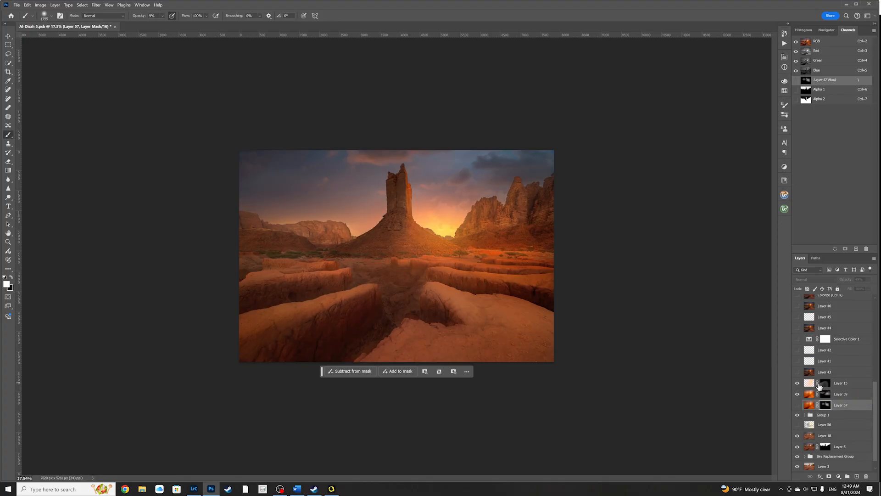
shift+click(825, 386)
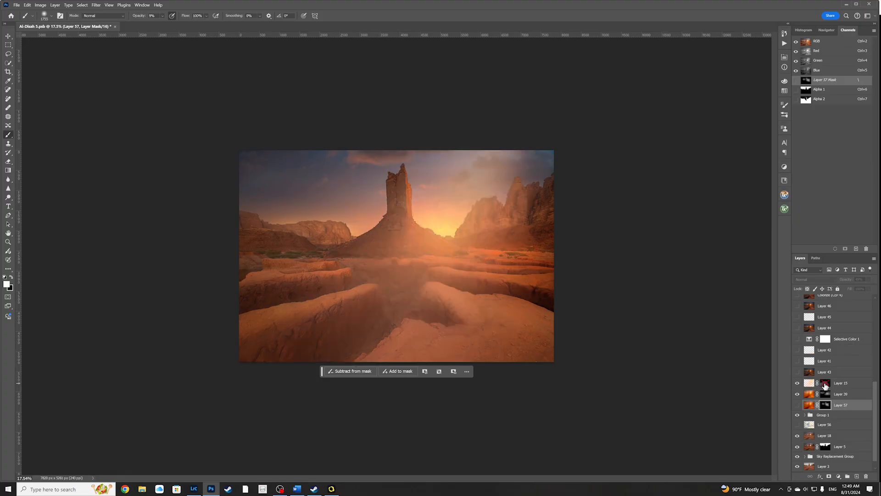
shift+click(825, 386)
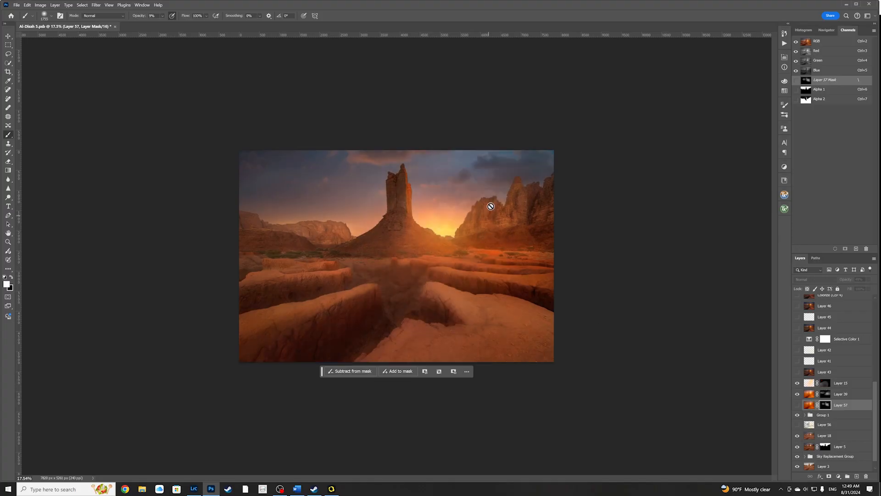
Step: Select Layer 15's image and set up a smaller brush at 100% opacity with the peach foreground color
click(8, 36)
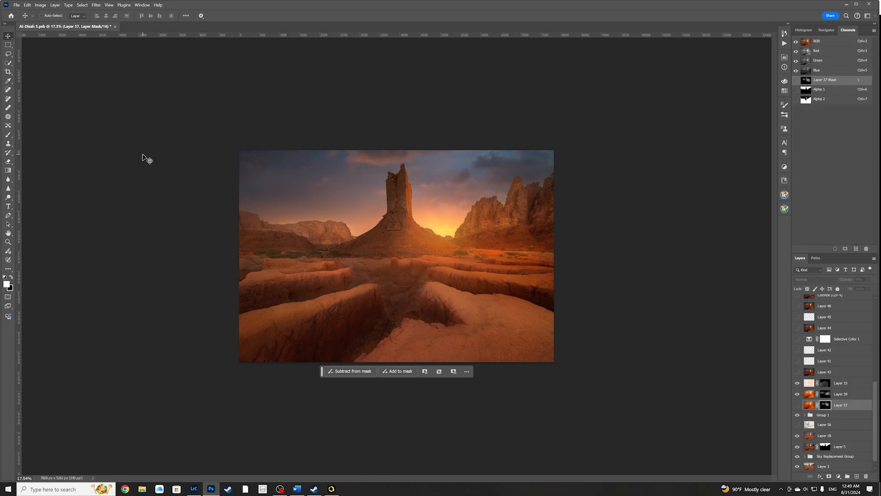
key(b)
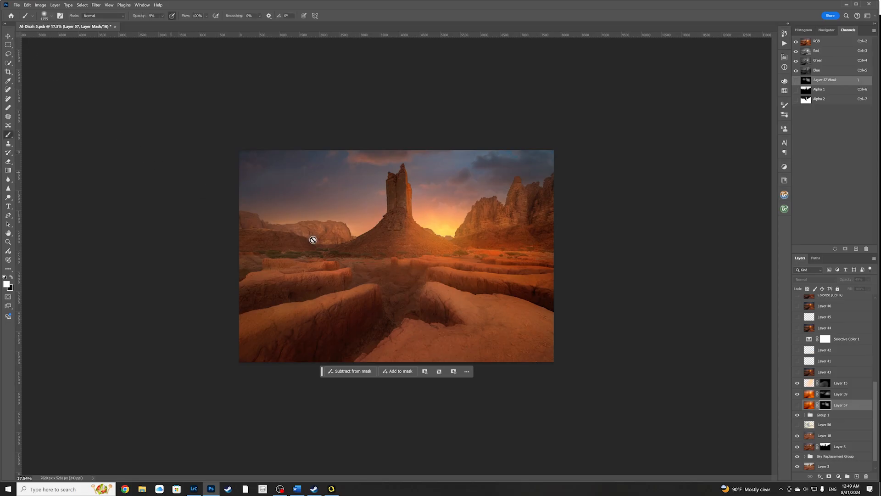
click(809, 384)
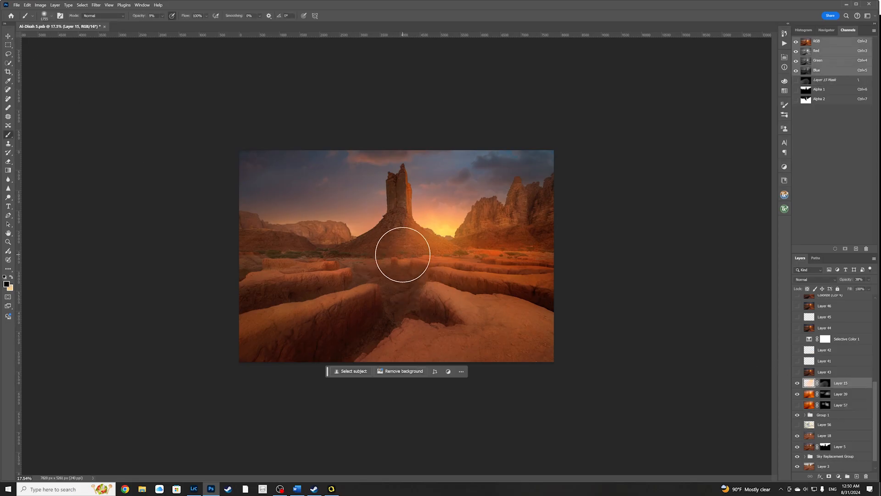
alt+drag(404, 254, 380, 257)
drag(141, 16, 184, 20)
key(x)
mouse_move(439, 220)
alt+mouse_down()
mouse_move(449, 220)
mouse_move(419, 220)
alt+mouse_up()
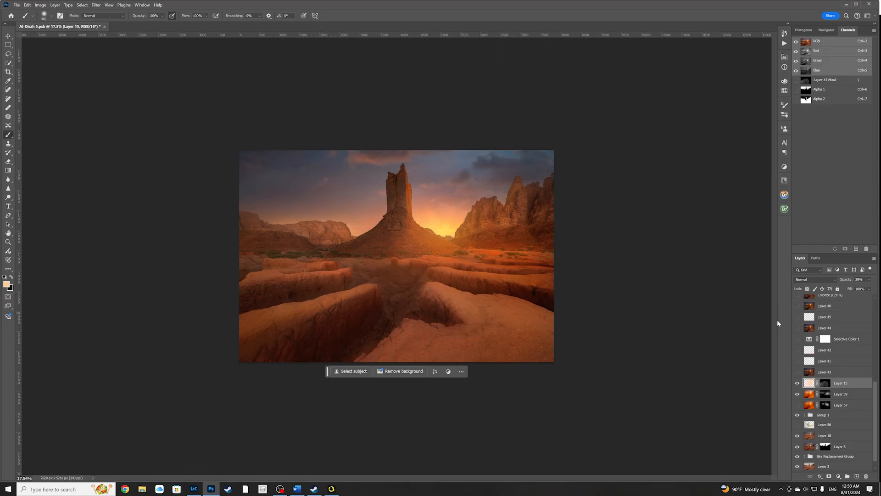
Step: Preview Layer 43 by toggling its visibility, and stamp all visible layers into a new layer above Layer 15
click(797, 373)
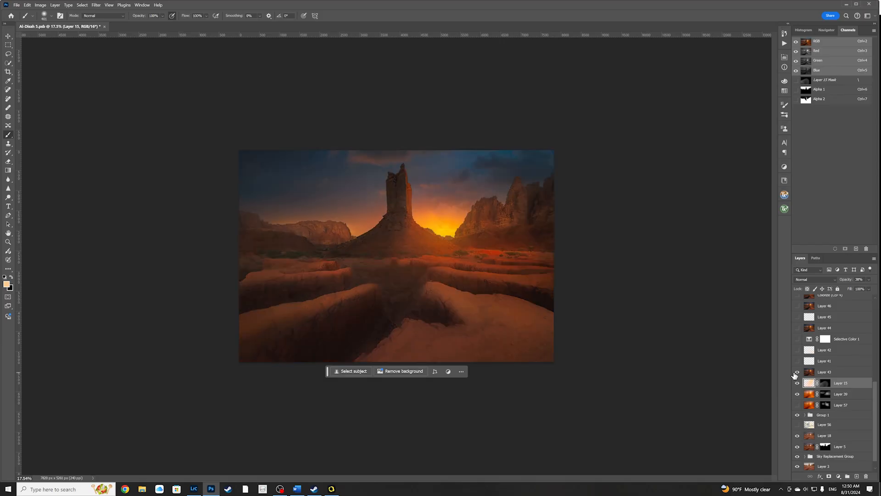
click(797, 372)
drag(846, 388, 846, 386)
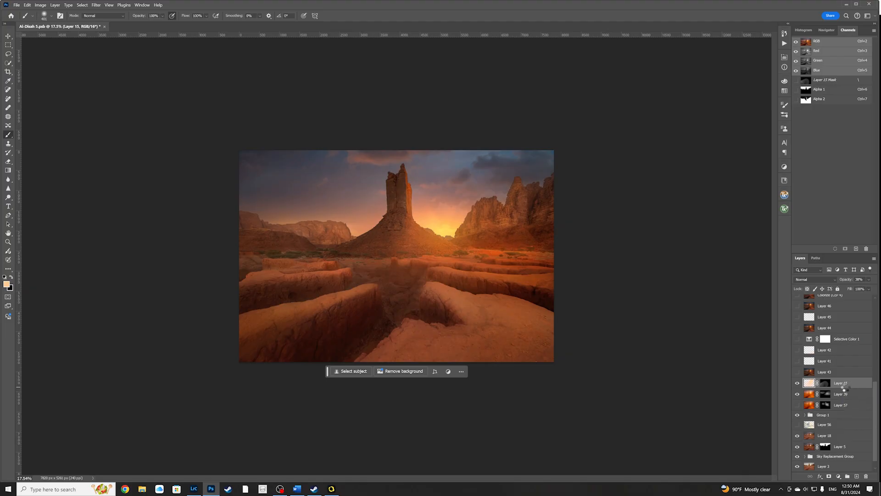
key(ctrl+alt+shift+e)
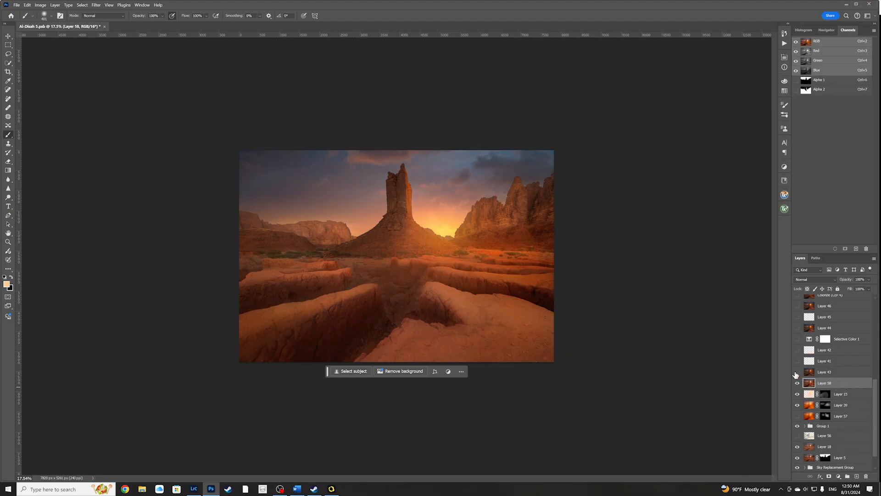
Step: Show Layer 43, view the Skylum Software plug-in filters without applying one, and delete the stamped Layer 58
click(797, 372)
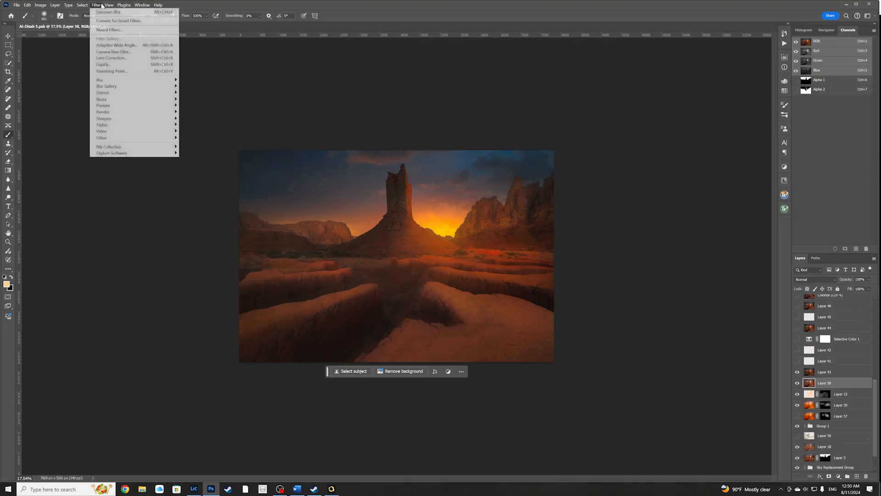
click(97, 5)
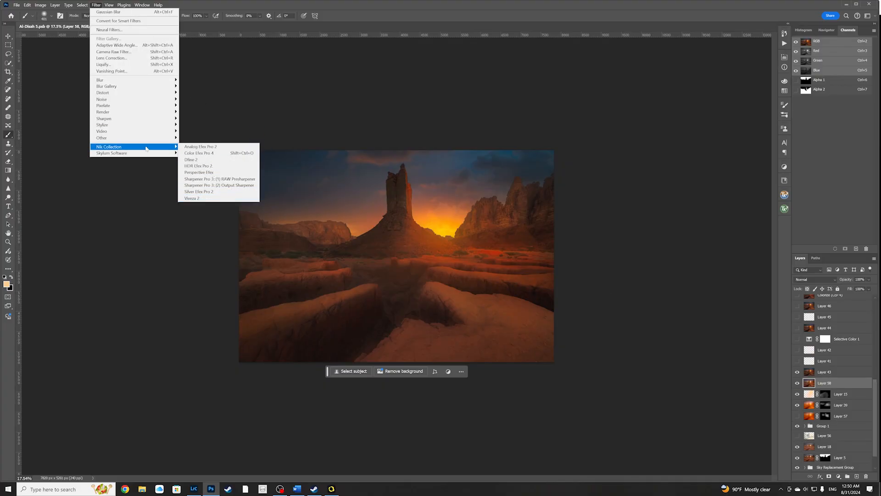
mouse_move(138, 154)
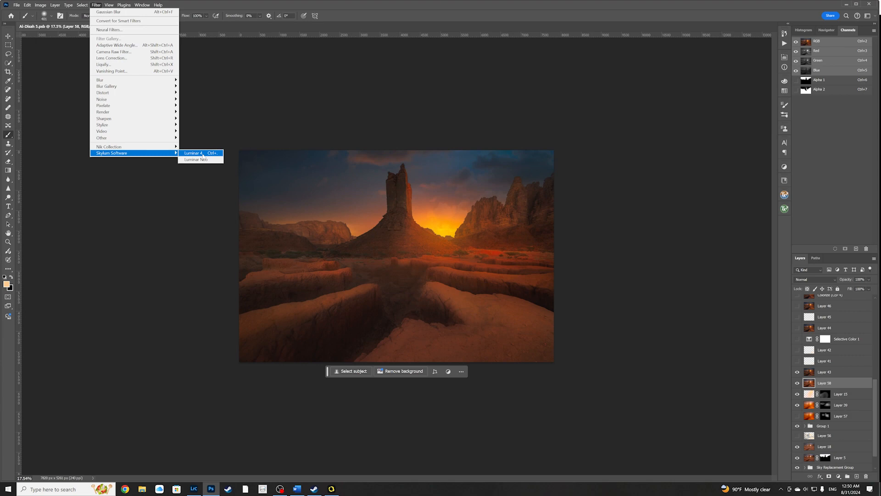
key(Escape)
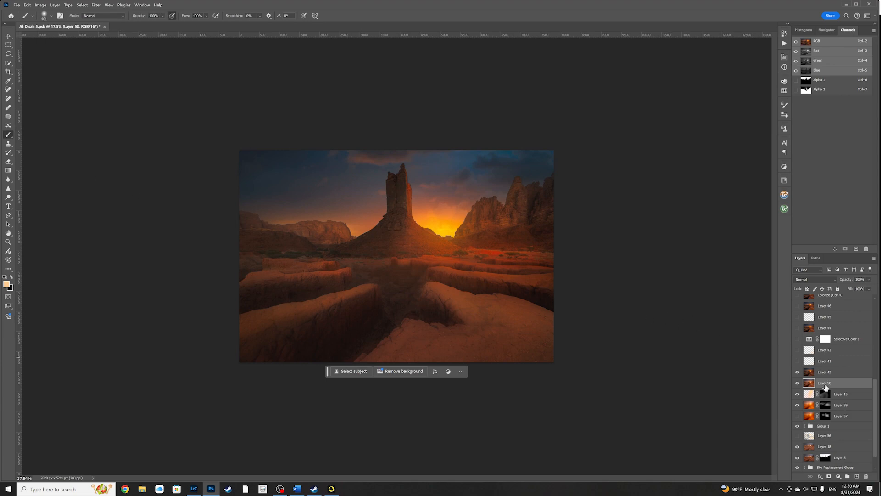
key(Delete)
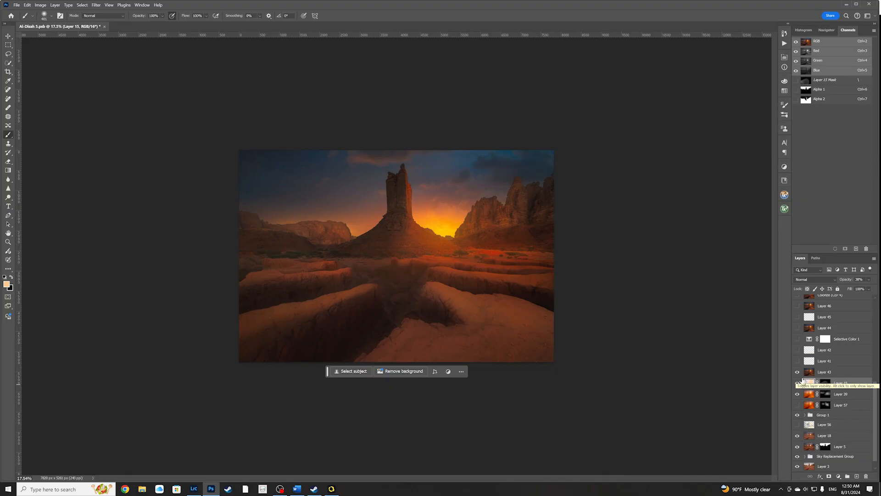
Step: Select Layer 43 and look through the hidden layers stacked above it
click(834, 374)
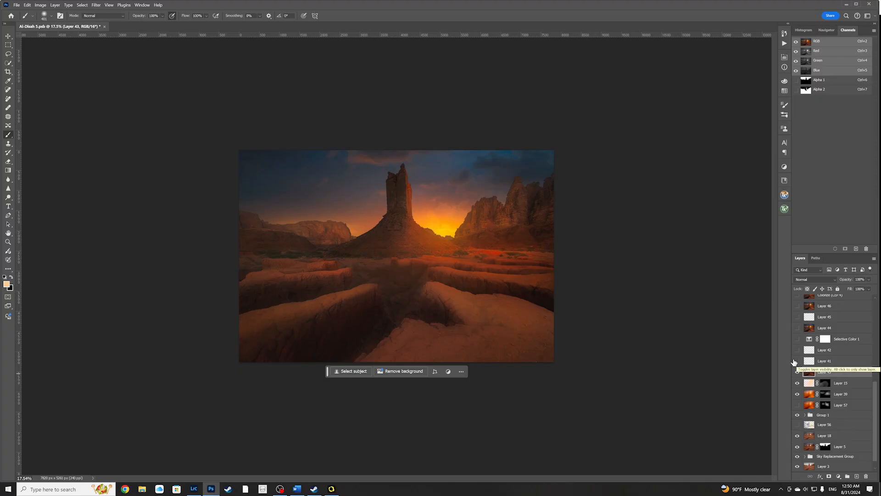
scroll(849, 372, up, 4)
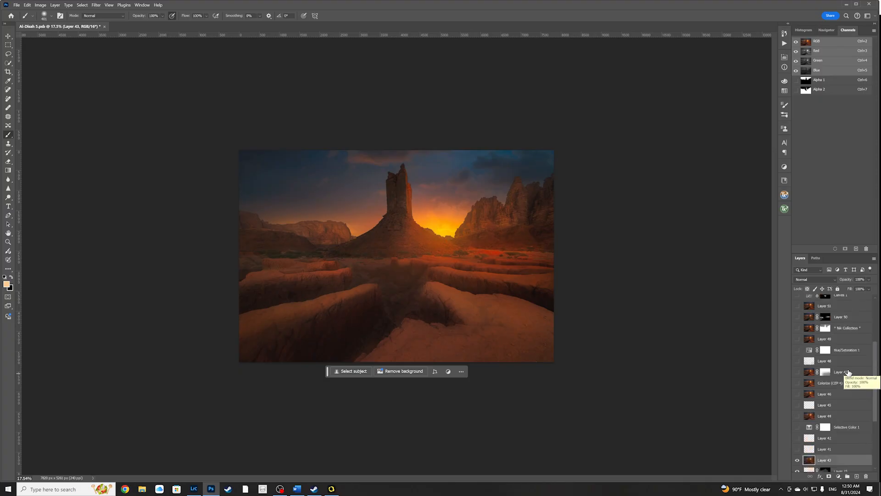
scroll(849, 372, up, 1)
scroll(834, 389, down, 2)
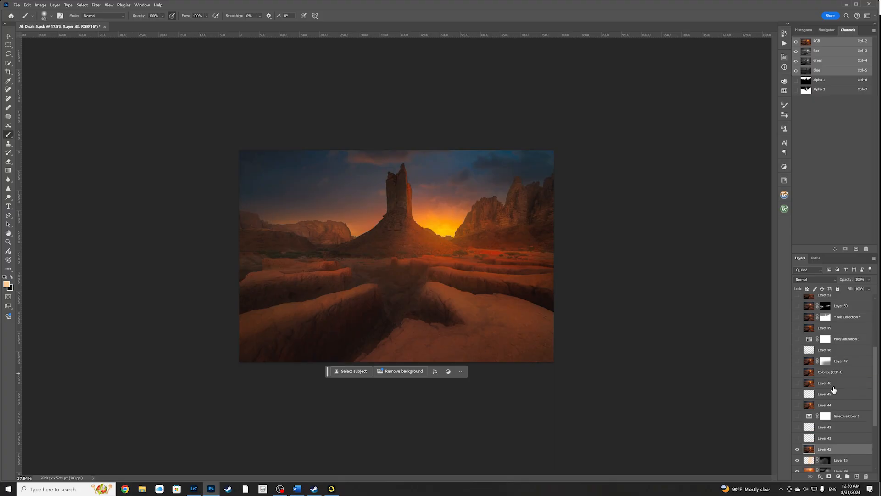
Step: Show Layer 41, Layer 42 and the Selective Color 1 adjustment above Layer 43, and select the Selective Color adjustment
drag(797, 448, 798, 438)
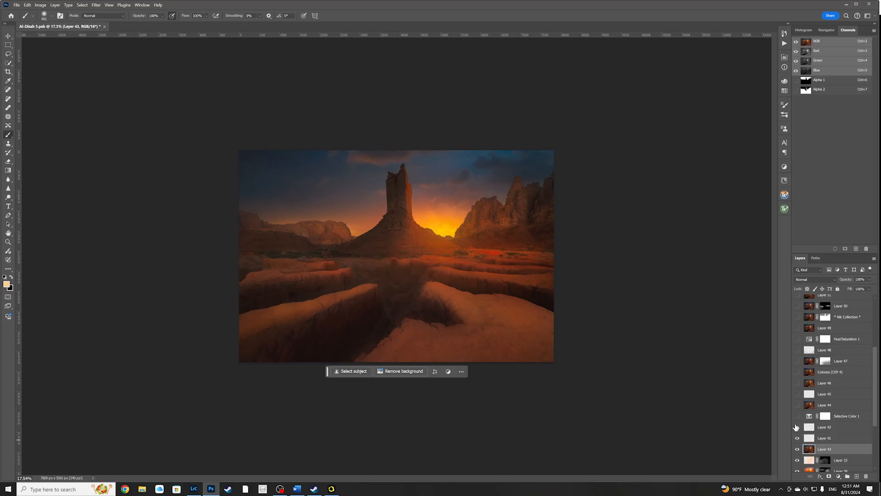
drag(796, 427, 798, 418)
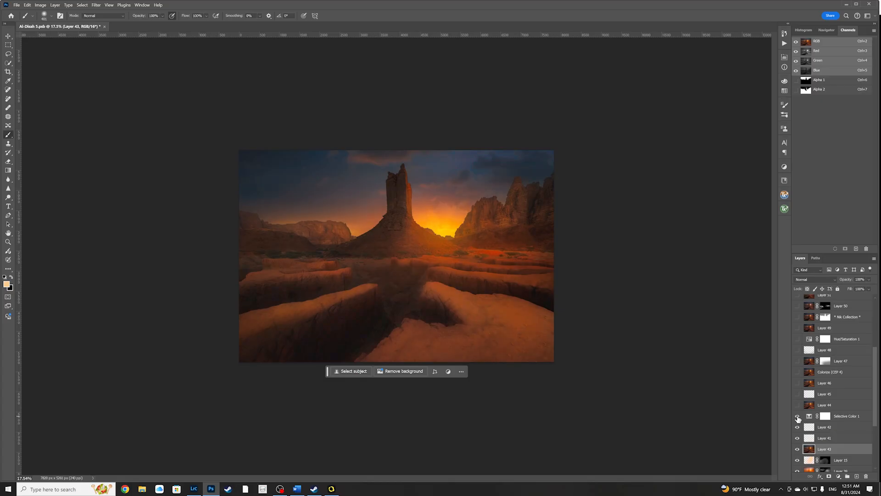
click(851, 415)
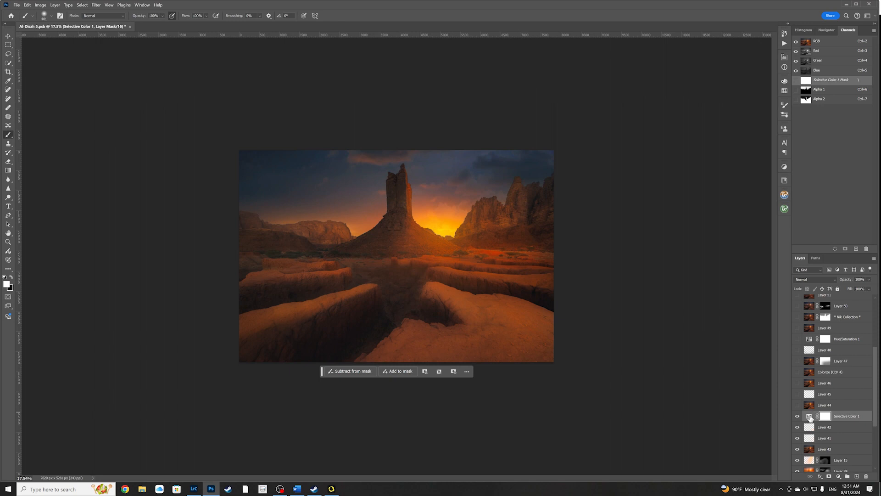
Step: Show Layers 44, 45 and 46 and the Colorize (CEP 4) layer above them, and select the Colorize layer
click(796, 406)
click(797, 394)
click(796, 383)
scroll(807, 382, down, 3)
scroll(807, 382, up, 5)
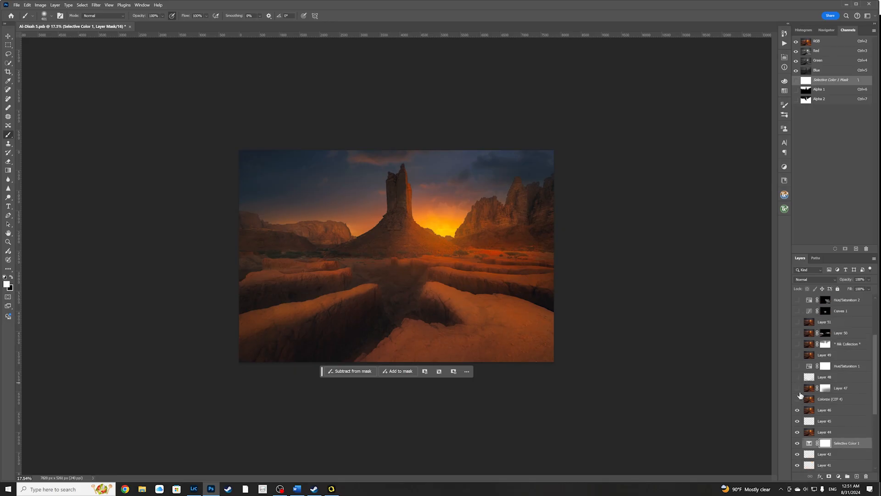
click(797, 400)
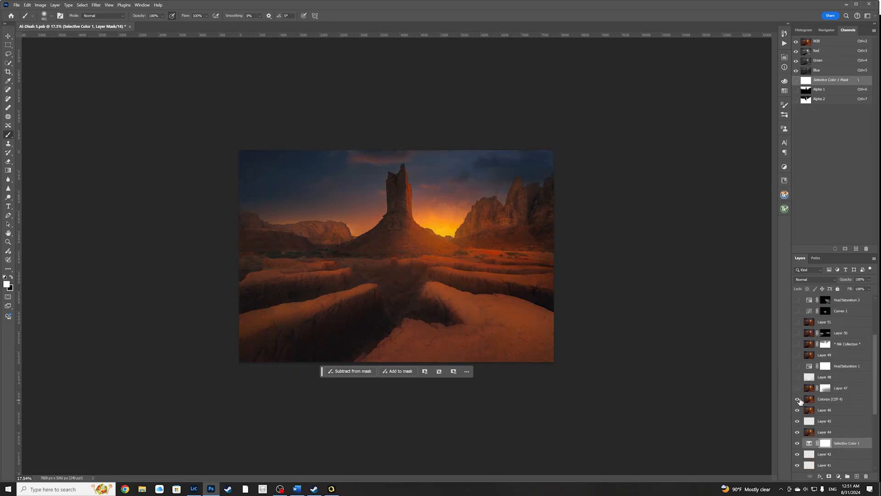
click(826, 400)
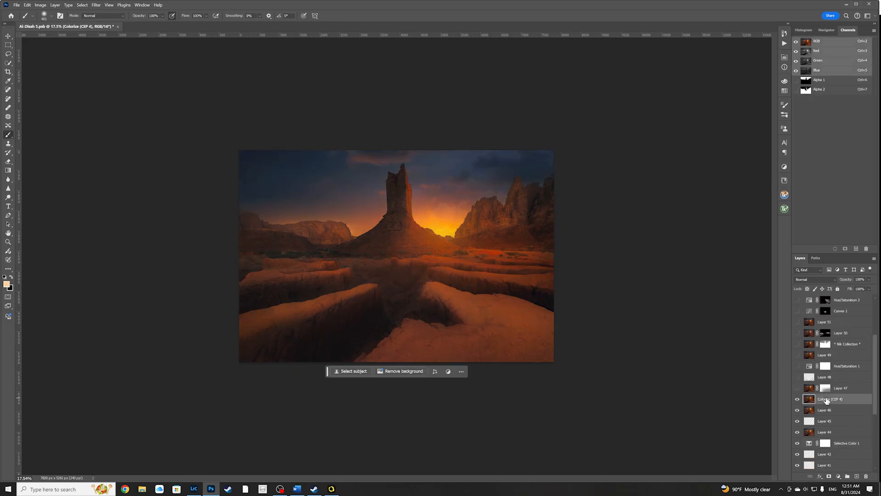
Step: Hide the Colorize (CEP 4) layer and open Layer 46 in the Nik Collection's Color Efex Pro 4 filter
click(96, 5)
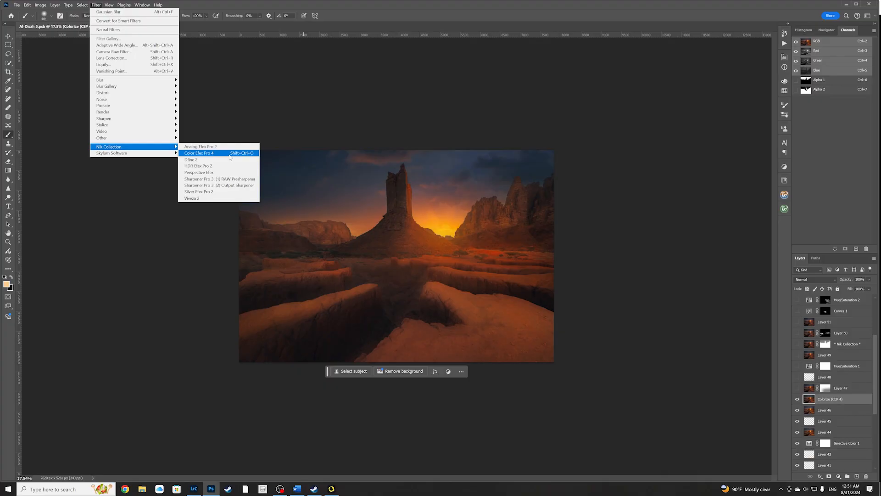
click(848, 411)
click(797, 398)
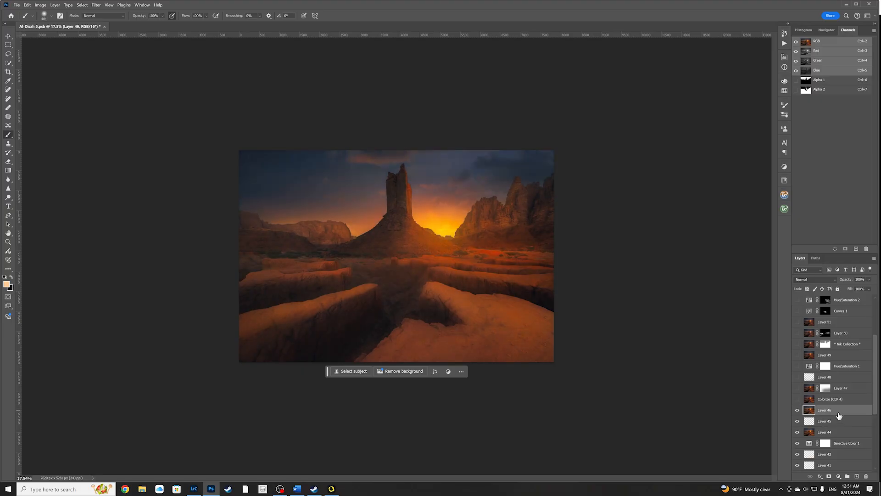
click(96, 5)
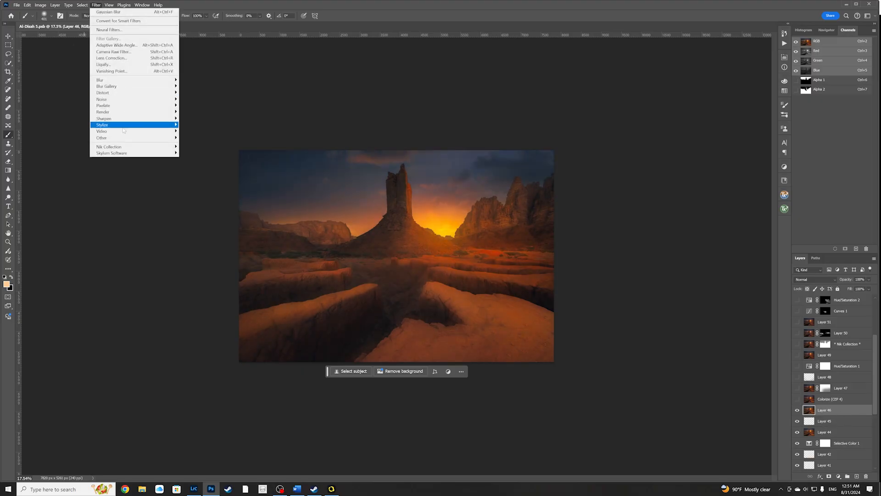
click(210, 154)
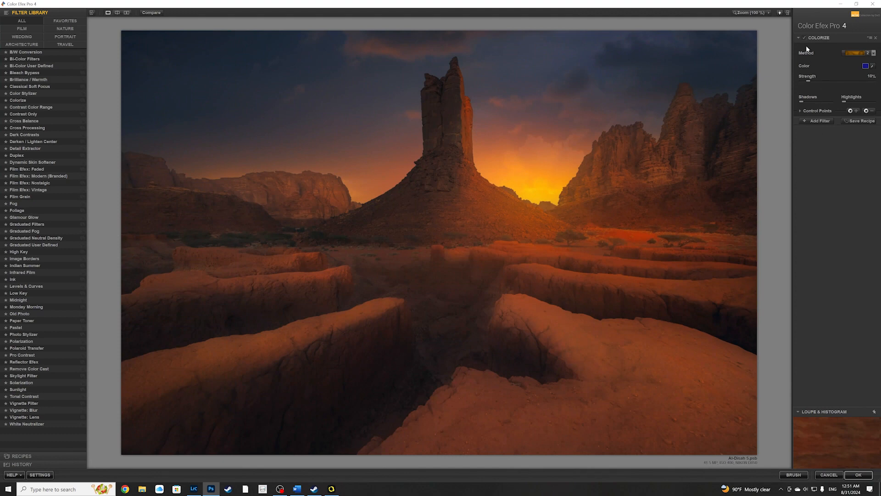
Step: Compare the image with and without the Colorize filter in Color Efex Pro 4, and close the plug-in without applying it
click(804, 38)
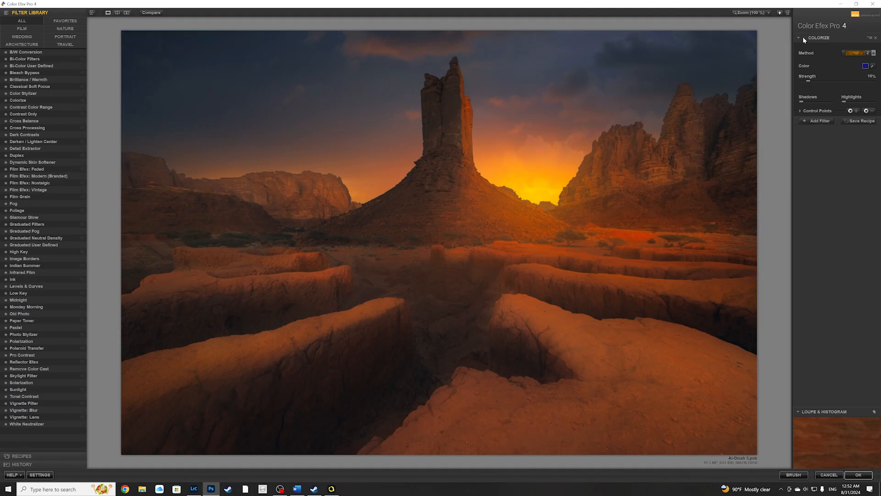
click(803, 38)
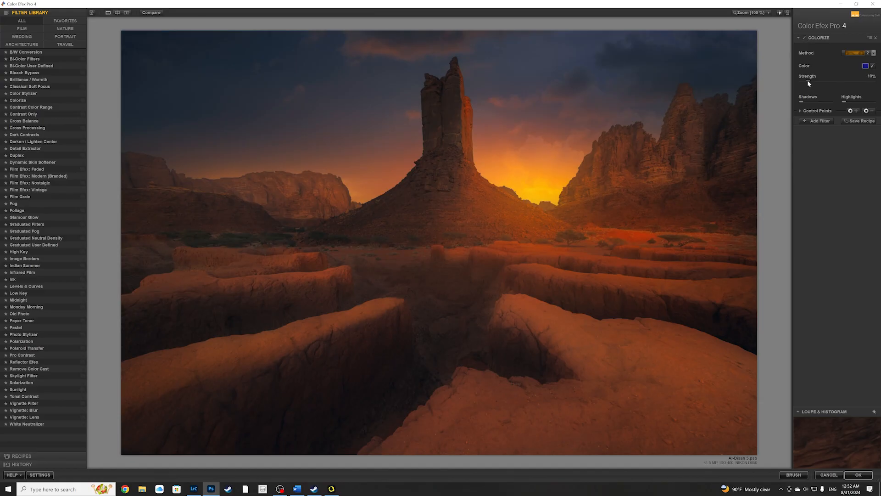
click(806, 41)
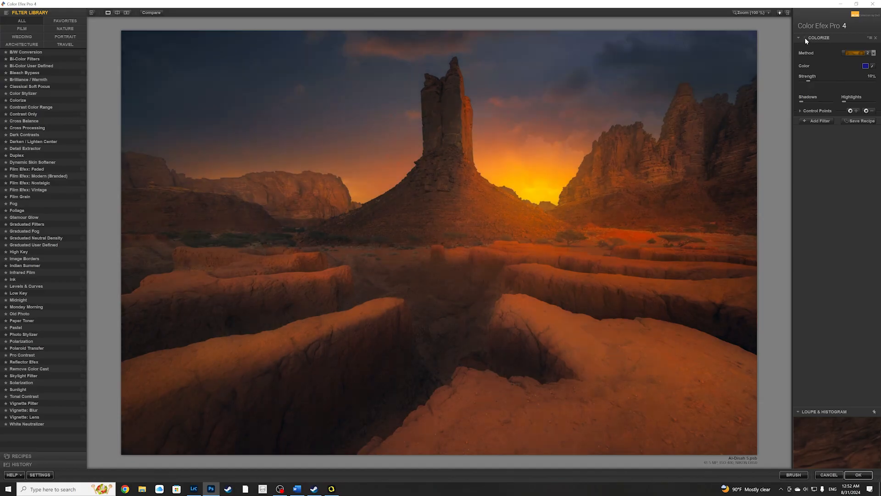
click(805, 38)
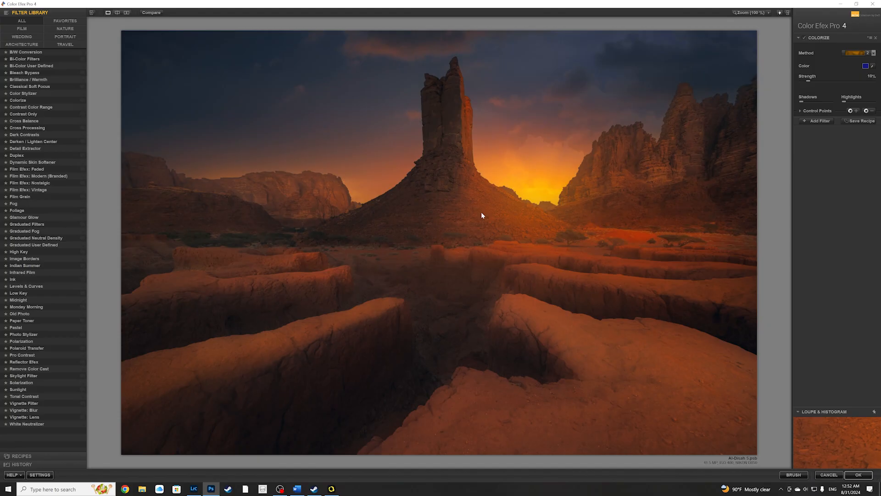
click(821, 476)
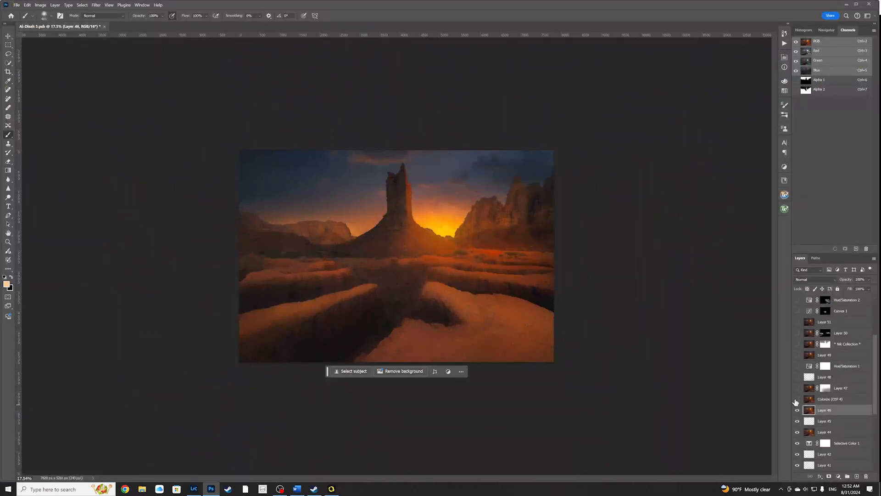
Step: Show the Colorize (CEP 4) layer, Layer 47, Layer 48 and Hue/Saturation 1, and select the Hue/Saturation 1 adjustment
click(797, 399)
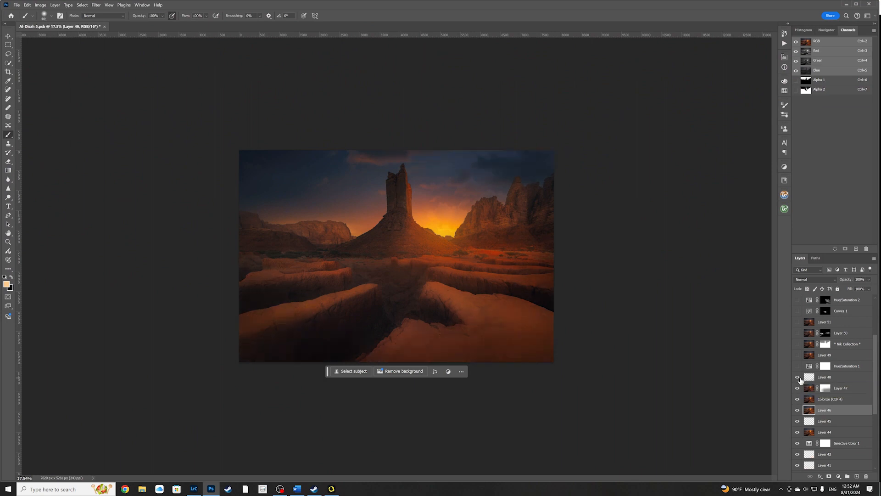
click(804, 378)
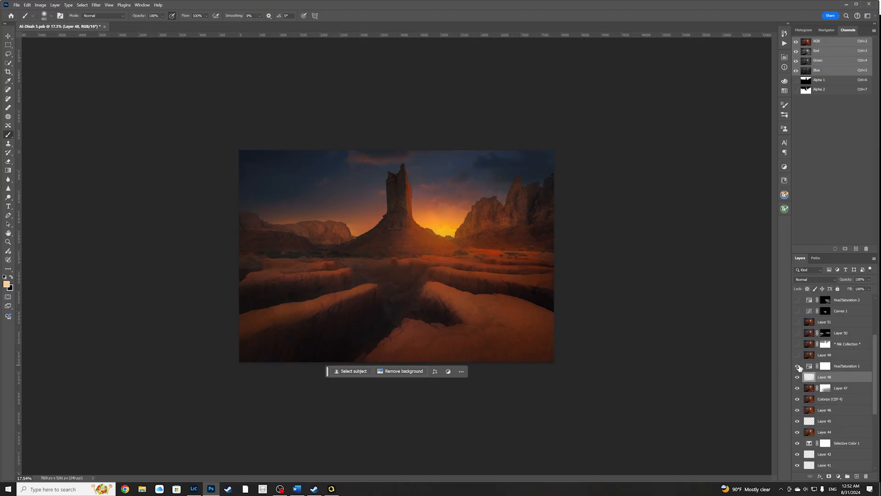
click(828, 367)
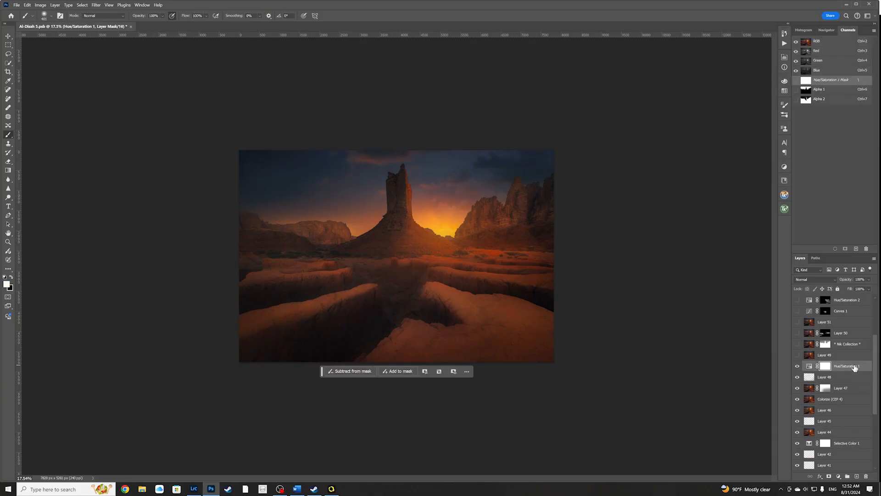
scroll(837, 366, up, 2)
scroll(837, 366, up, 1)
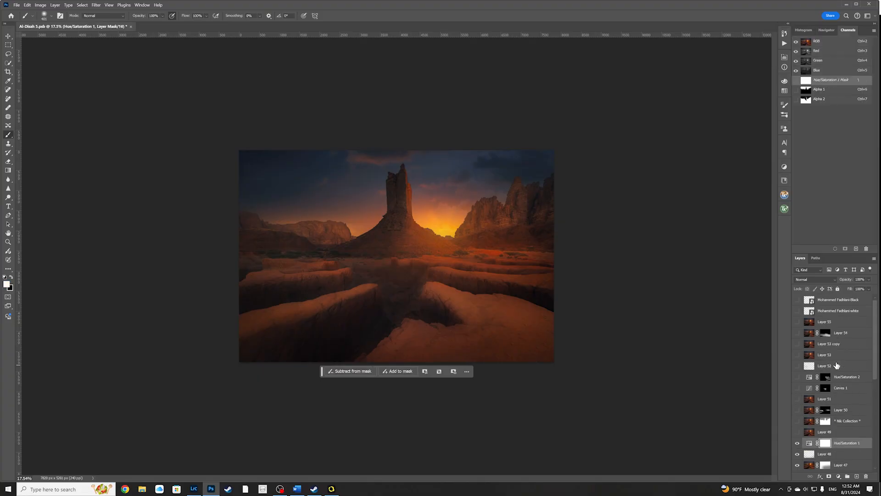
Step: Open the Hue/Saturation 1 properties and check the settings of the Yellows, Blues and Reds color ranges
click(797, 432)
click(836, 445)
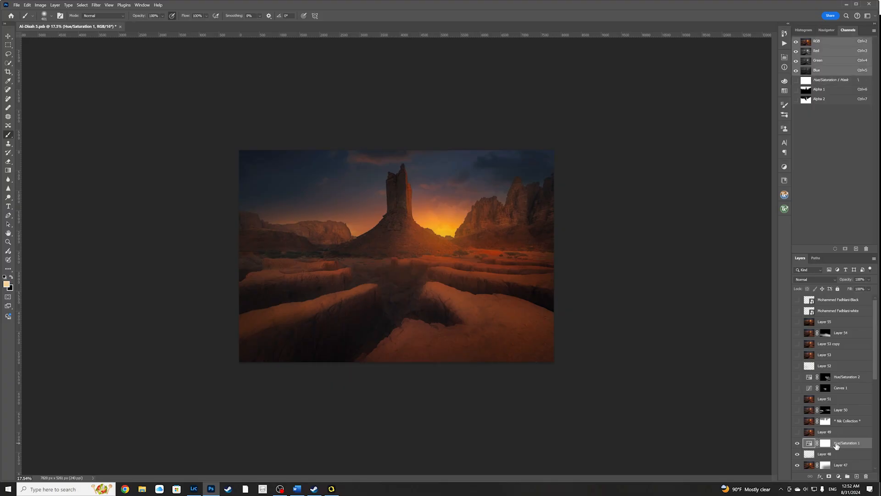
double_click(810, 443)
click(732, 86)
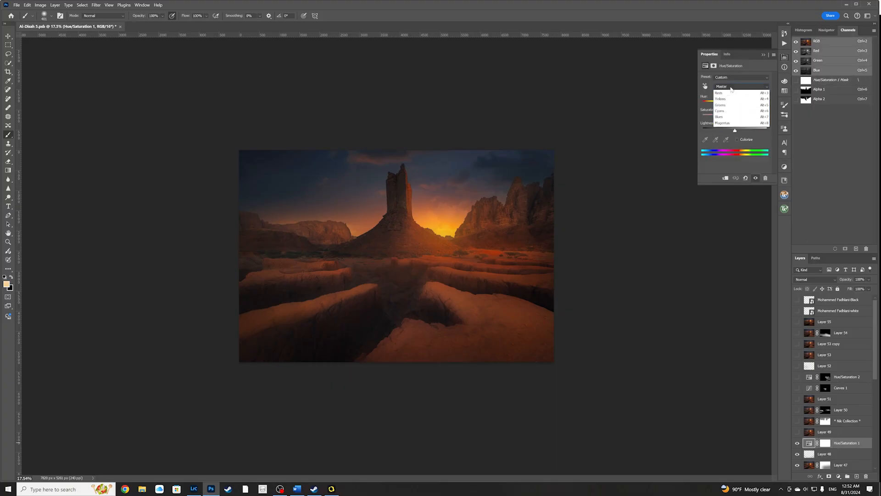
click(729, 103)
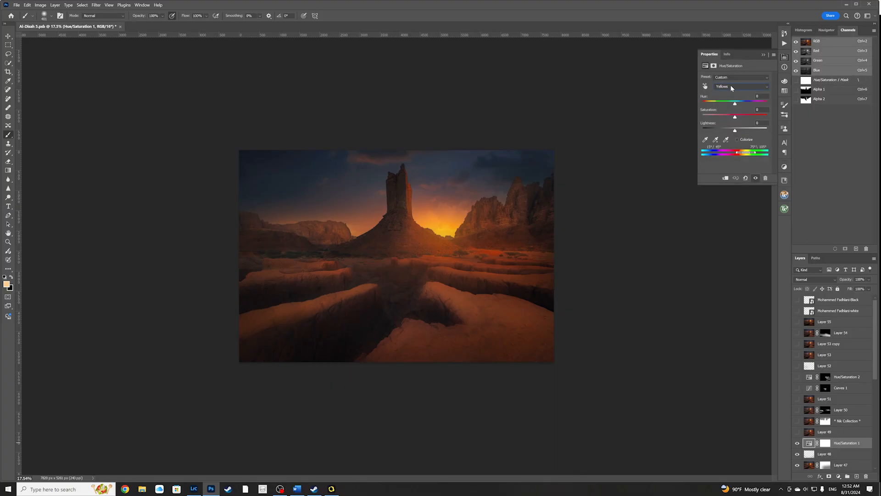
click(731, 85)
click(729, 120)
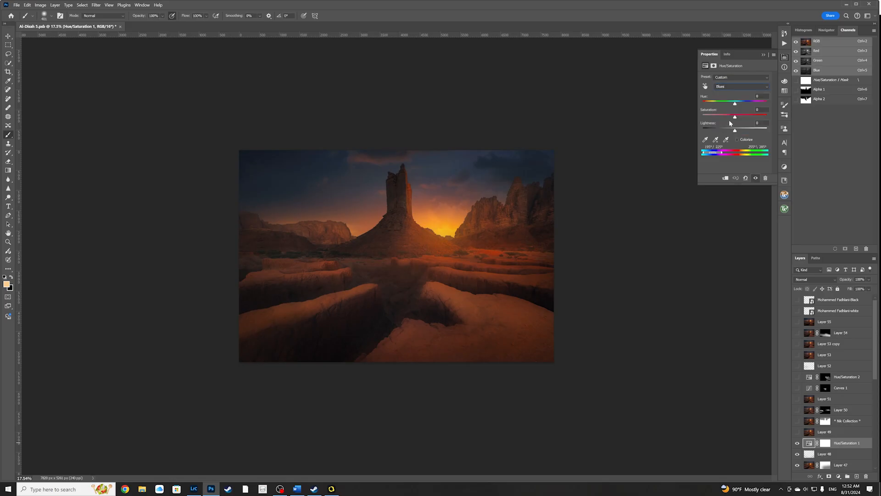
click(731, 86)
click(729, 97)
click(729, 87)
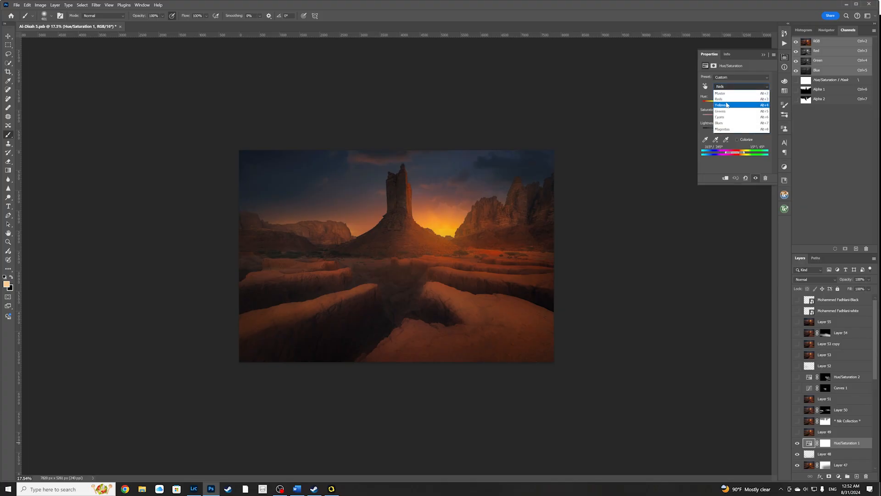
click(727, 104)
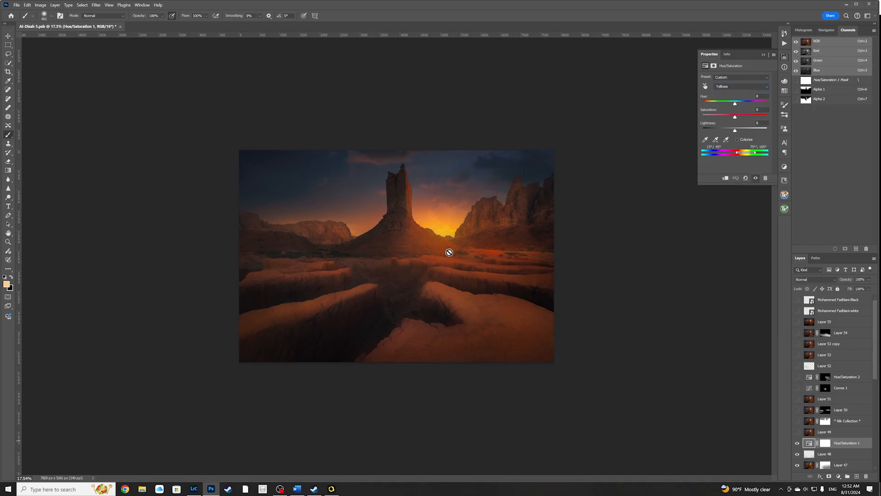
Step: Switch to the Move tool, show Layer 49 and the * Nik Collection * layer, and select the * Nik Collection * layer
click(7, 36)
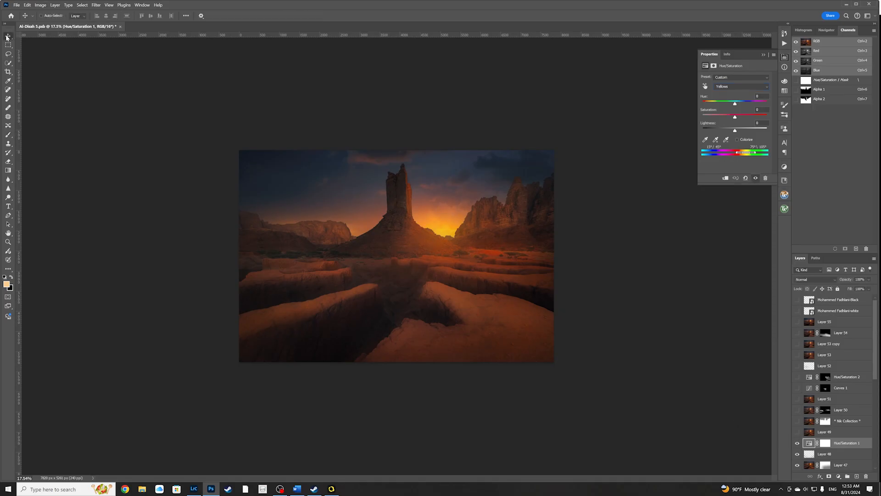
click(797, 432)
click(796, 432)
click(797, 421)
click(846, 422)
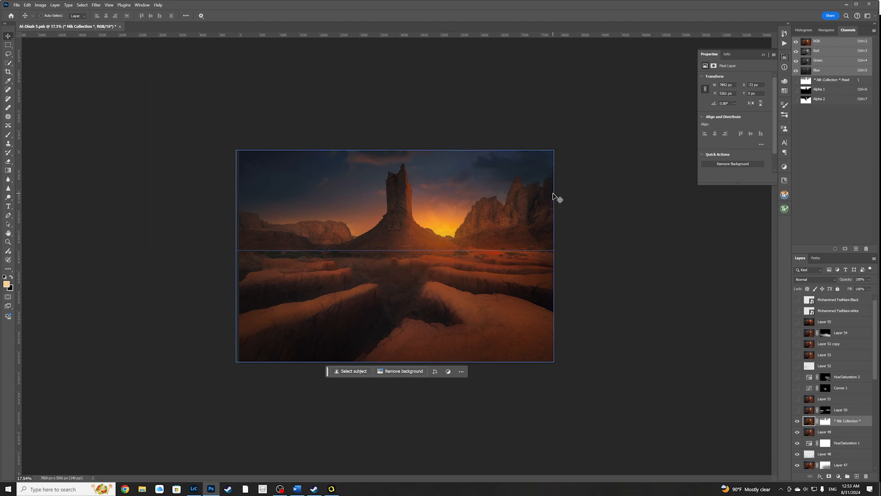
Step: Show Layer 50 and Layer 51, toggling their visibility to compare the image with and without them
click(797, 411)
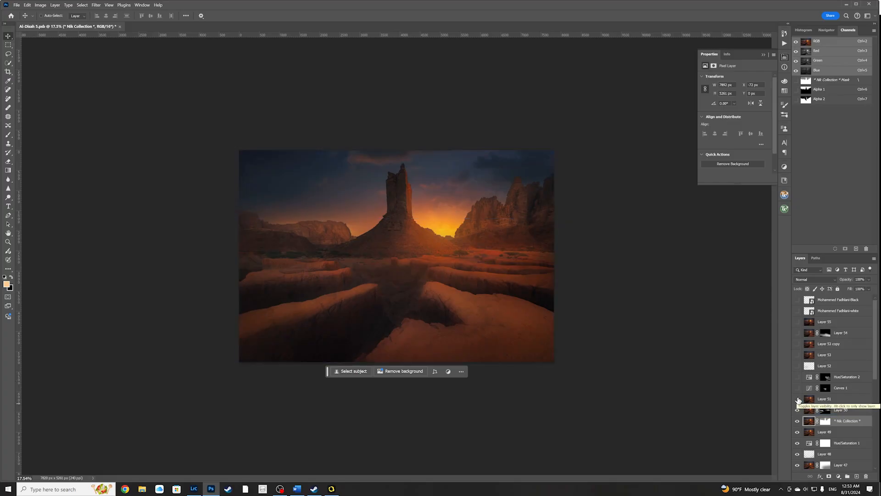
click(797, 400)
click(798, 399)
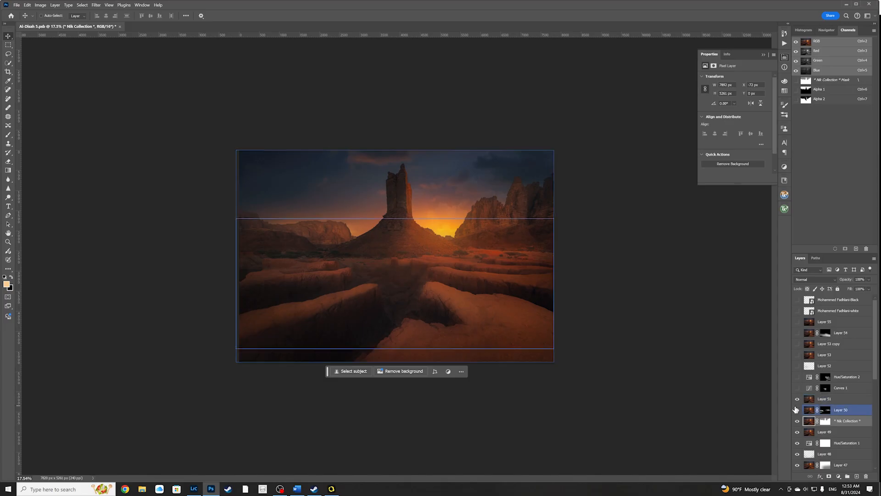
click(797, 409)
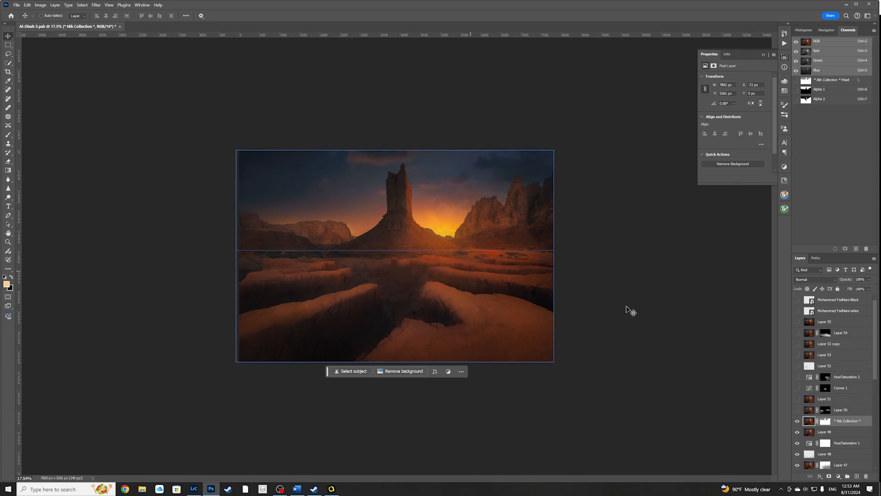
click(797, 410)
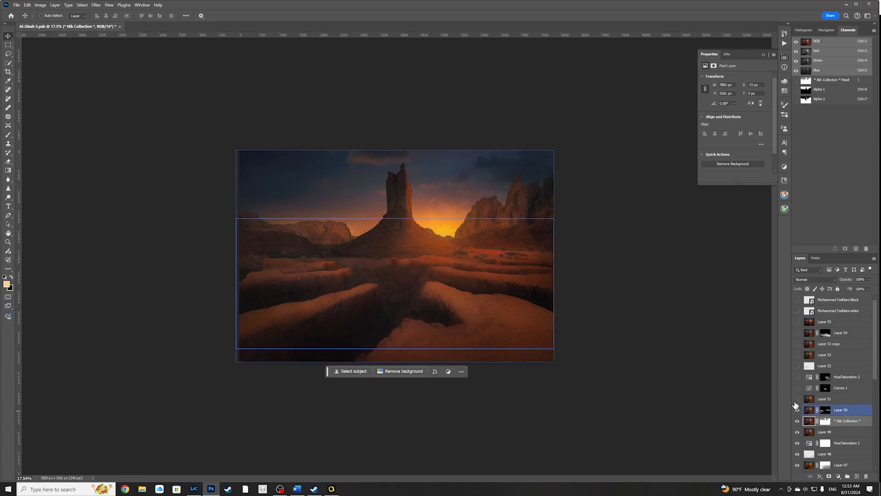
click(798, 399)
Step: Show the Curves 1 and Hue/Saturation 2 adjustments, toggling each one's visibility to compare its effect on the image
scroll(478, 285, up, 3)
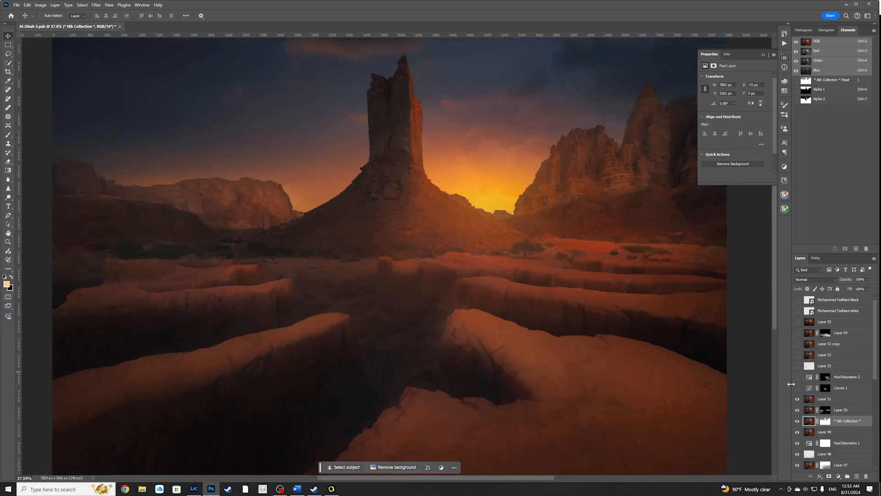
click(795, 389)
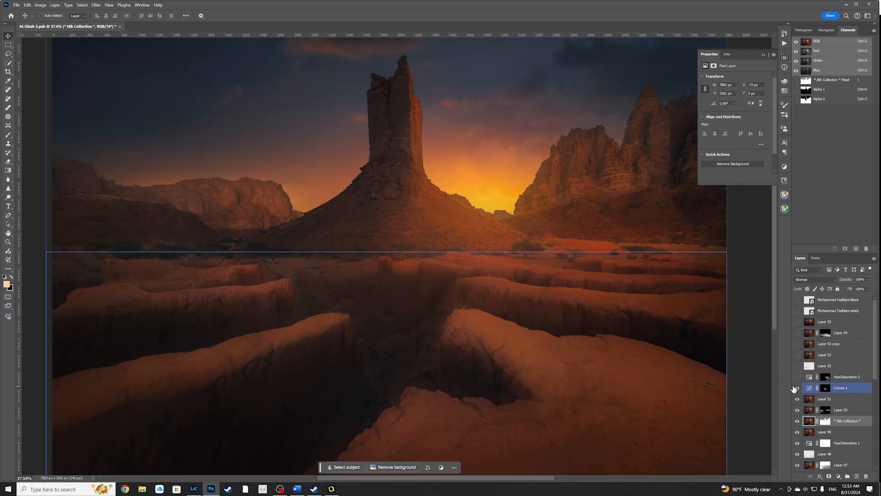
click(795, 389)
click(795, 388)
click(797, 377)
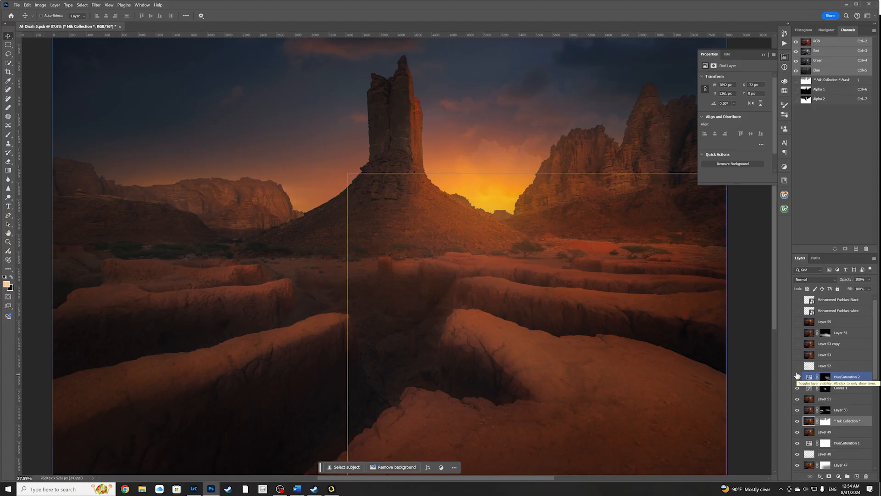
click(798, 377)
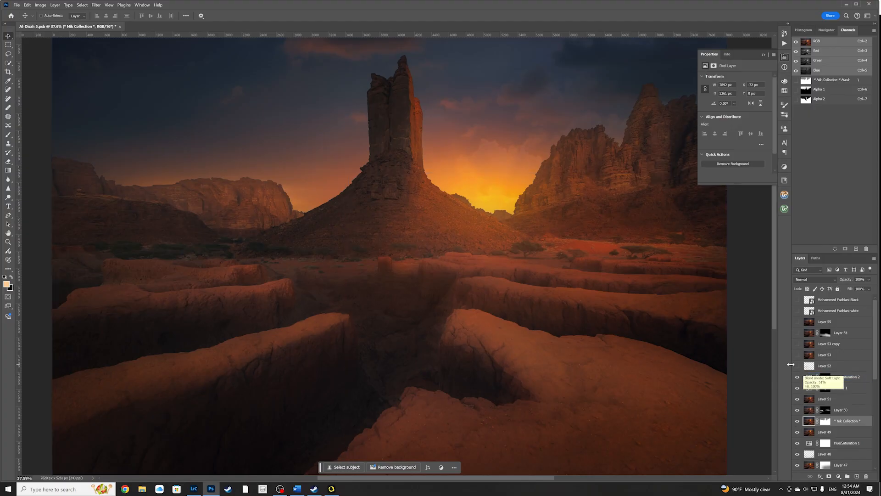
Step: Show Layer 52 directly above the Hue/Saturation 2 adjustment
click(797, 366)
click(821, 366)
scroll(723, 362, down, 3)
key(alt+bracketright)
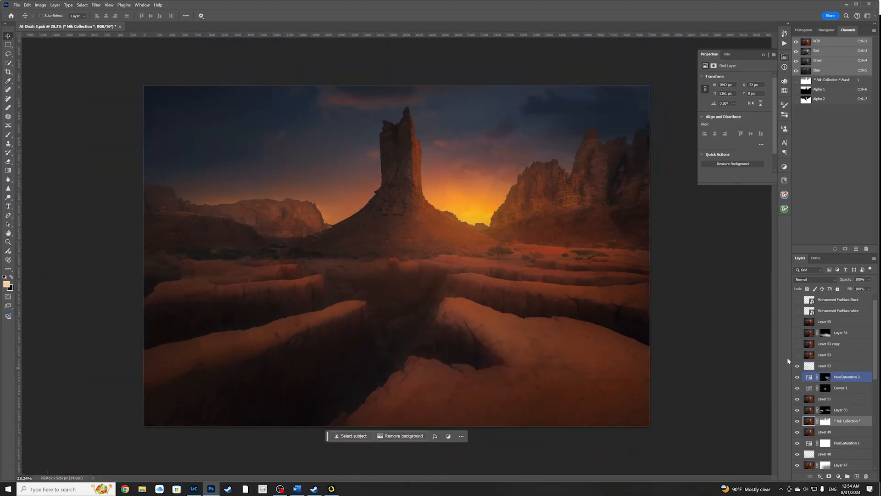
Step: Show Layer 53, toggling its visibility to compare the foreground rock with and without it
click(797, 354)
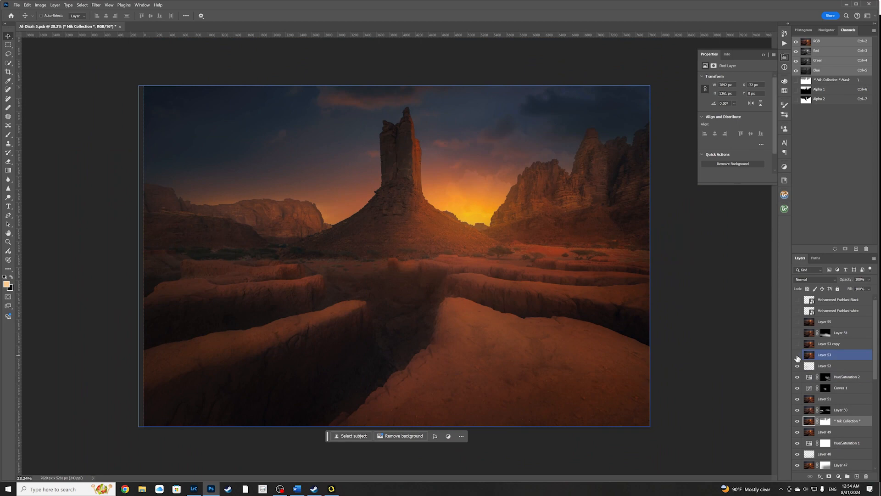
click(797, 356)
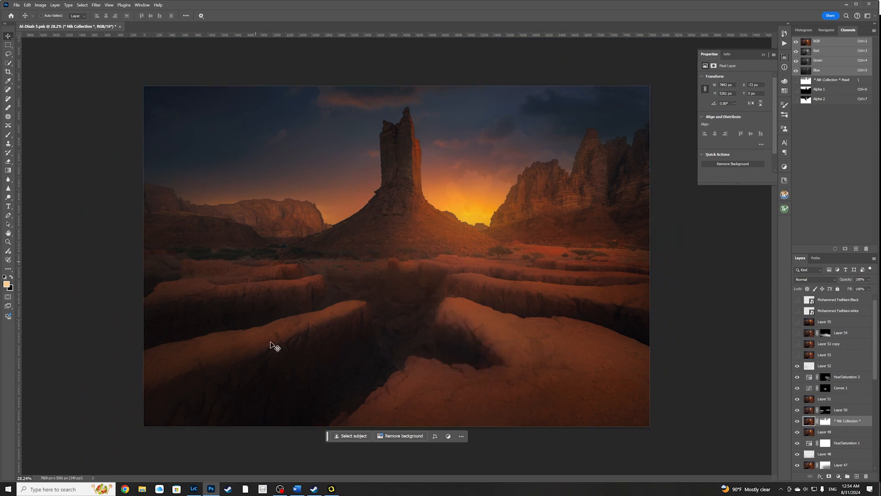
click(824, 365)
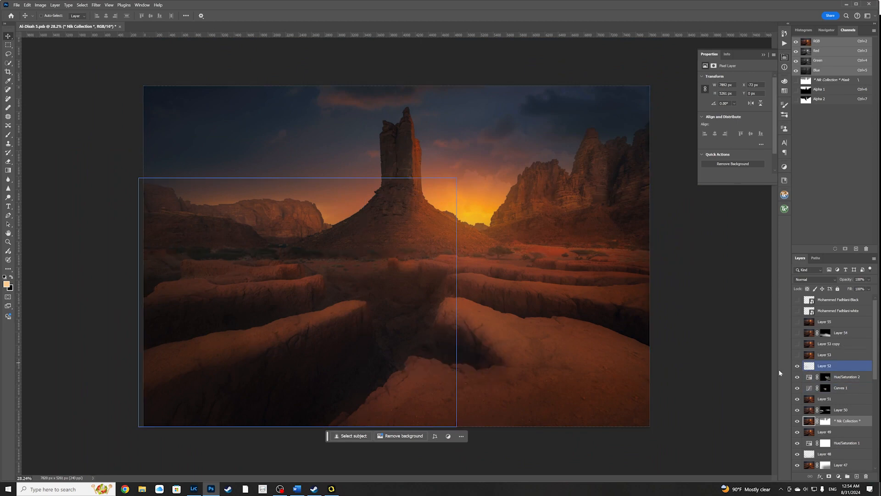
ctrl+click(448, 334)
ctrl+click(454, 317)
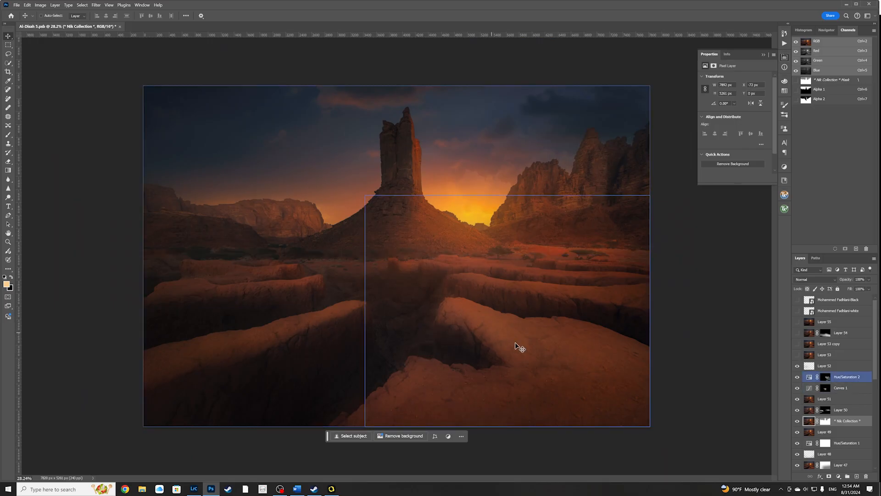
ctrl+click(502, 374)
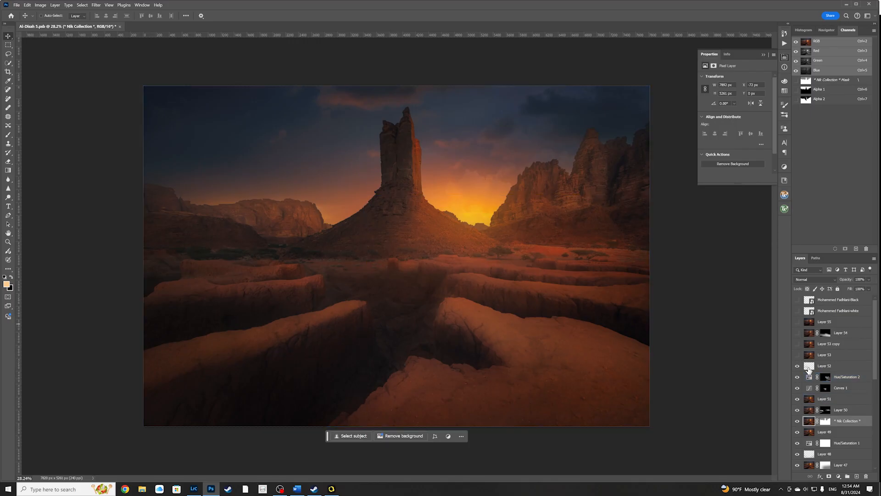
click(796, 356)
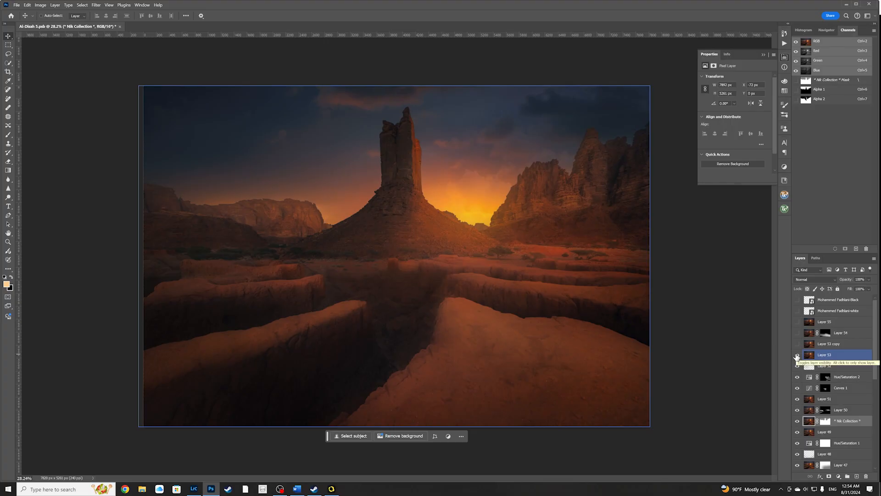
ctrl+click(689, 369)
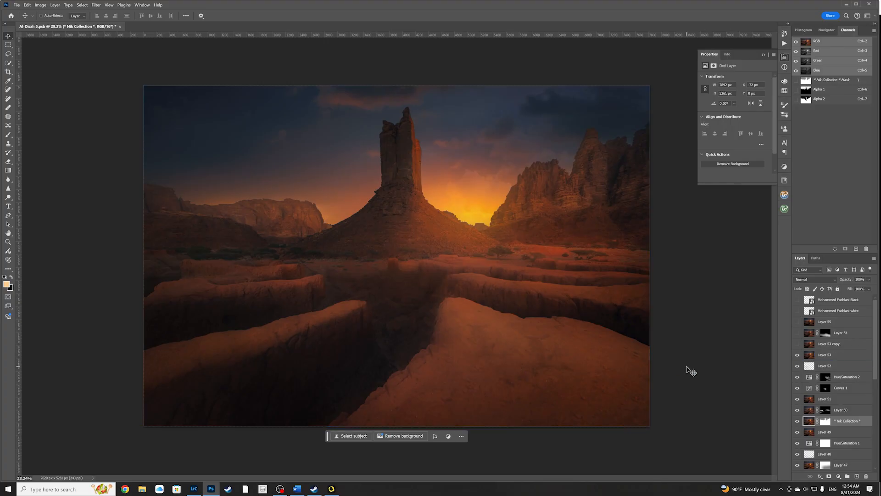
Step: Show Layer 53 copy, toggling its visibility repeatedly to compare the image with and without its reshaped foreground
click(796, 344)
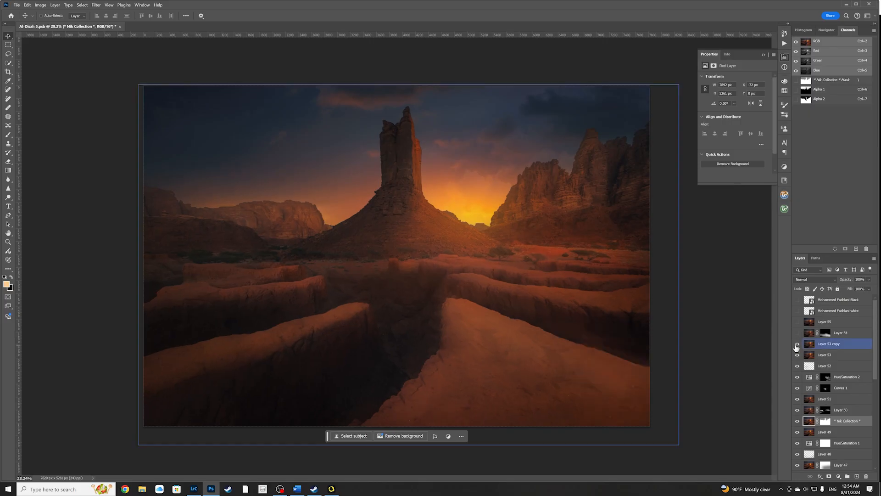
click(797, 345)
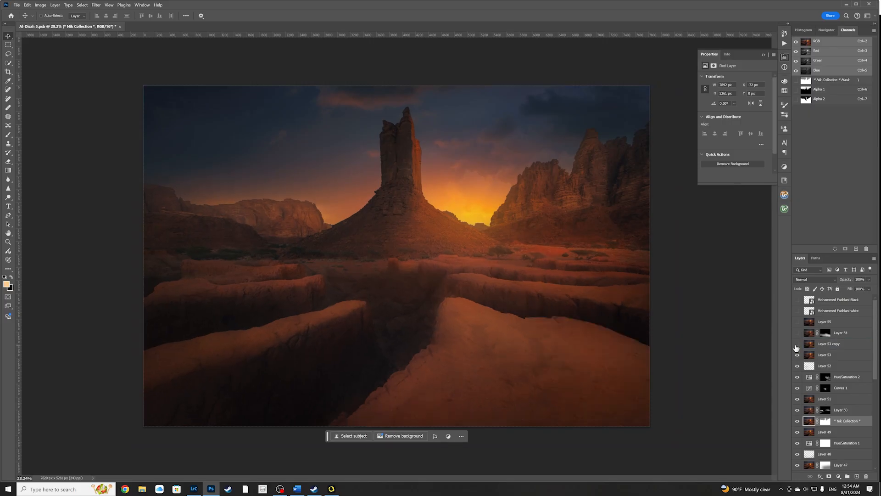
click(796, 344)
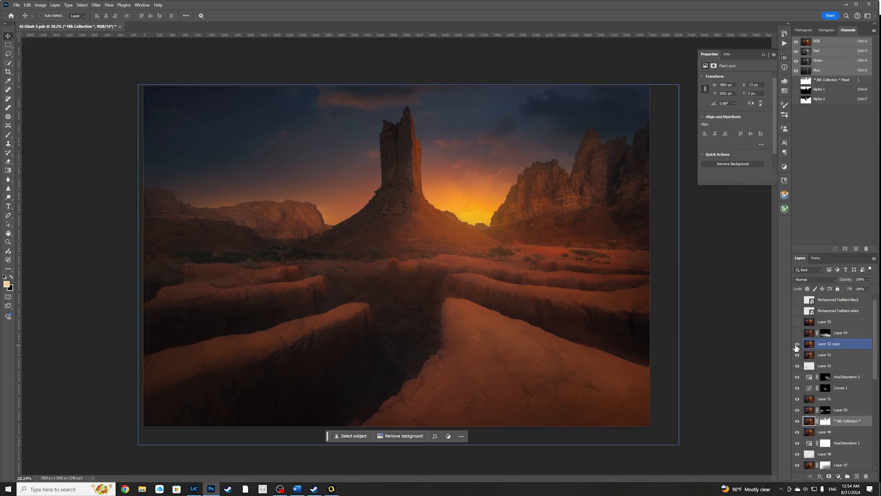
click(797, 345)
click(797, 345)
click(797, 345)
click(796, 345)
key(ctrl+comma)
key(ctrl+comma)
click(797, 345)
click(798, 344)
click(797, 345)
key(alt+bracketleft)
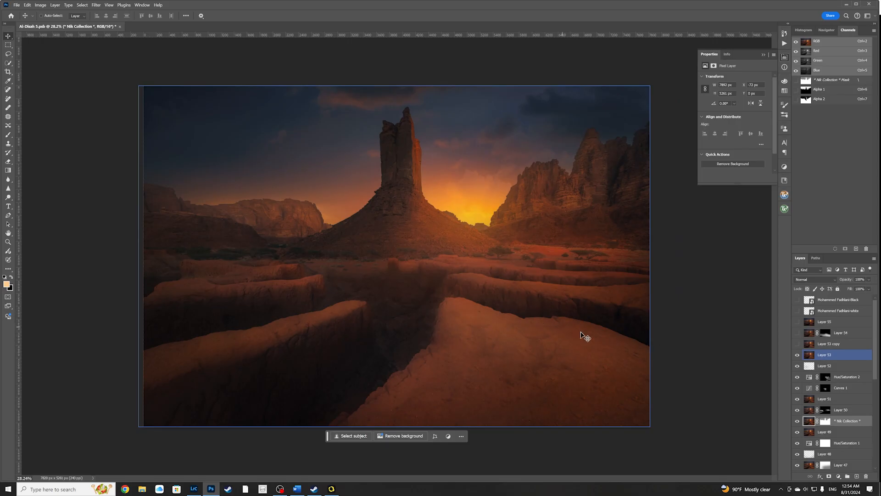
click(797, 345)
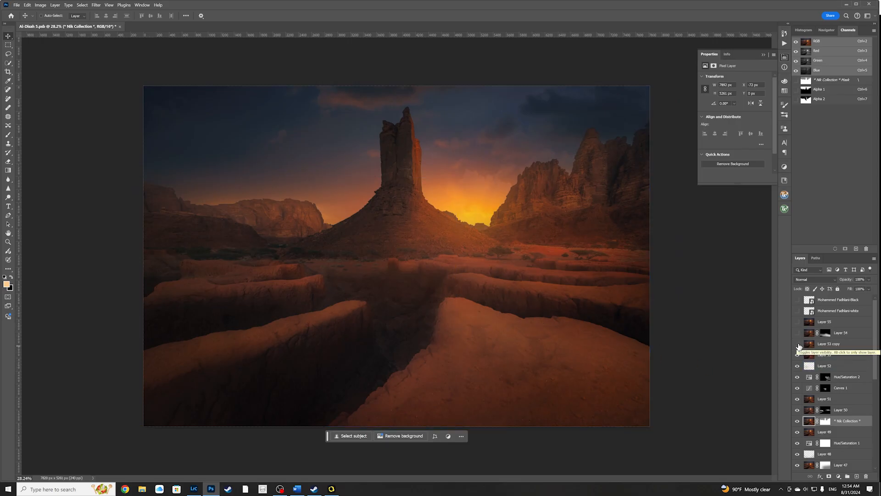
click(797, 345)
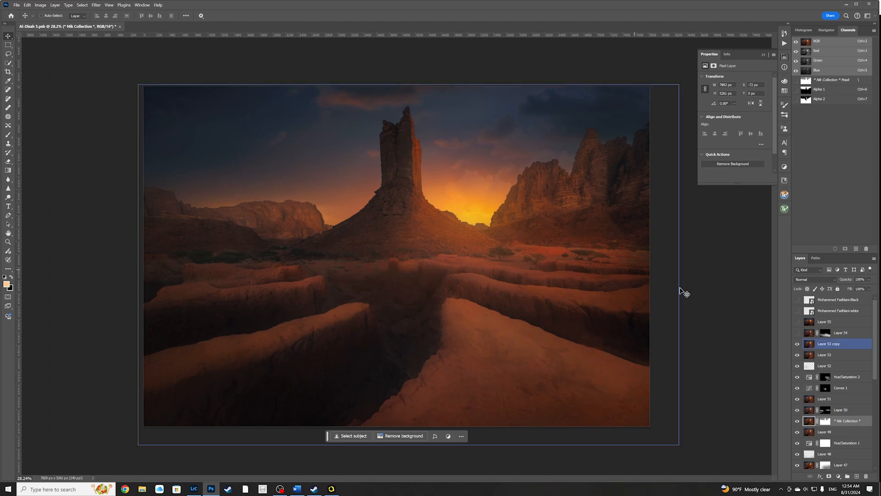
Step: Show Layer 54 and Layer 55 to complete the image, leaving the two signature layers hidden
click(795, 332)
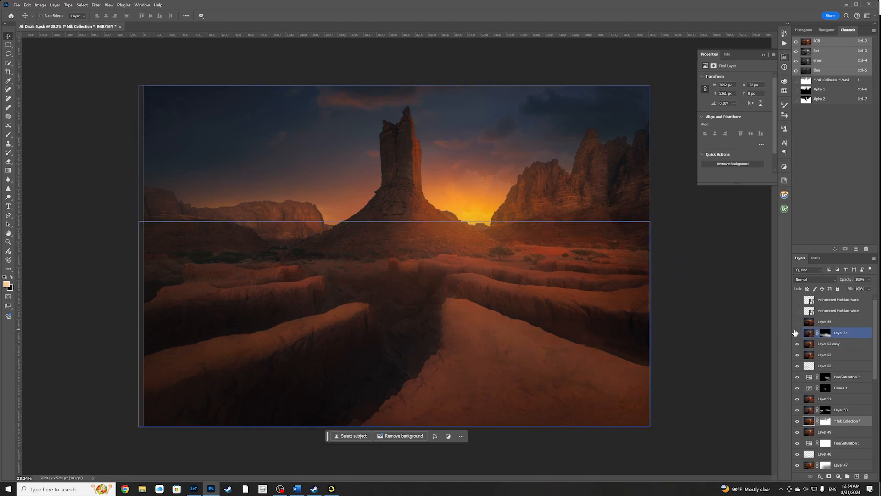
click(798, 334)
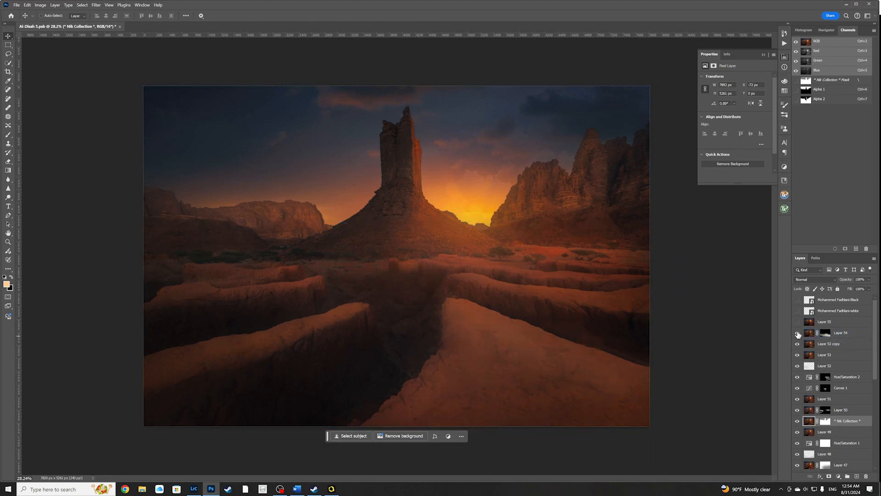
click(795, 322)
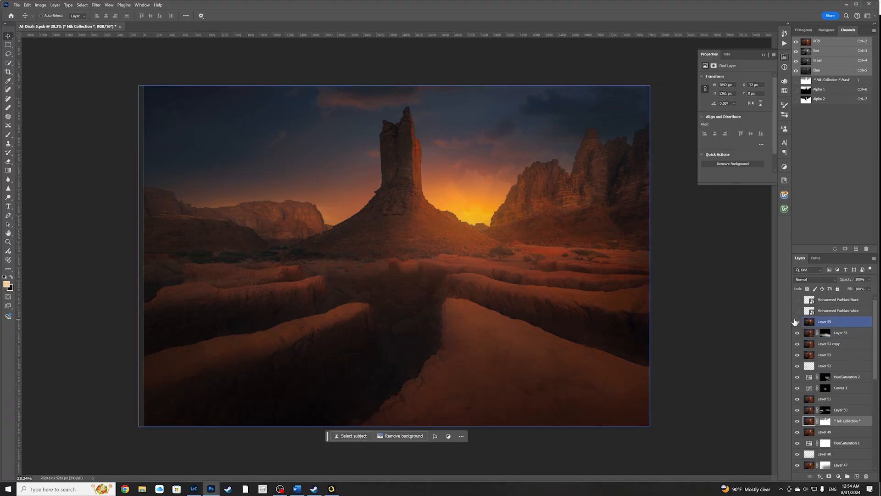
click(796, 321)
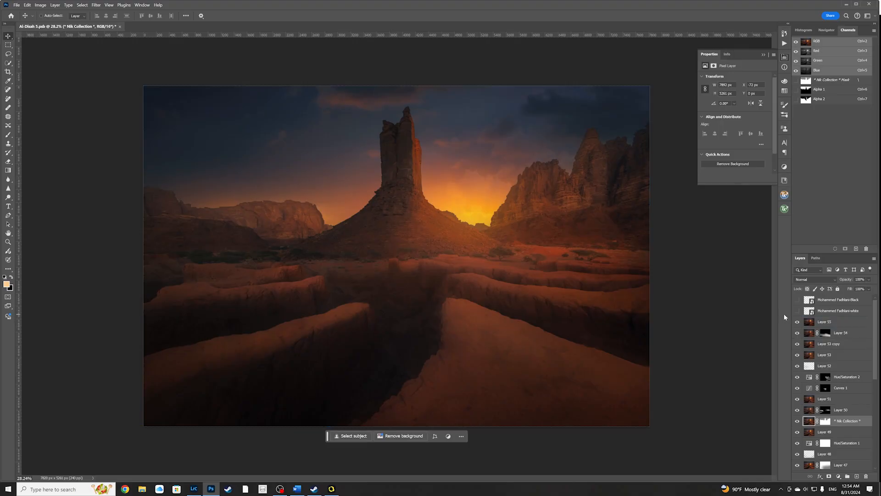
click(804, 387)
click(825, 398)
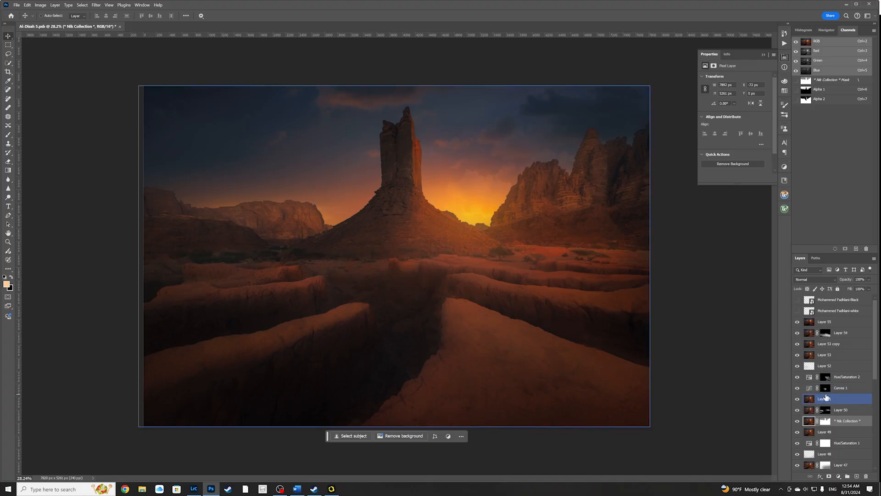
click(545, 381)
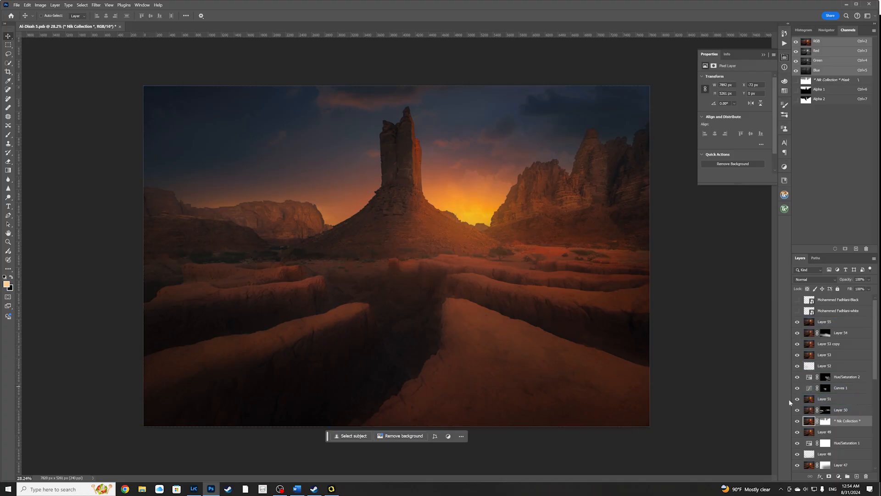
click(643, 309)
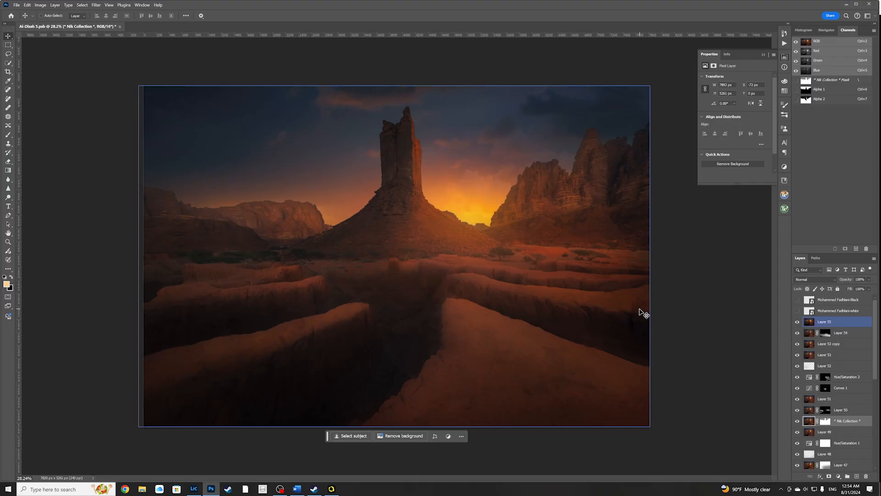
click(710, 327)
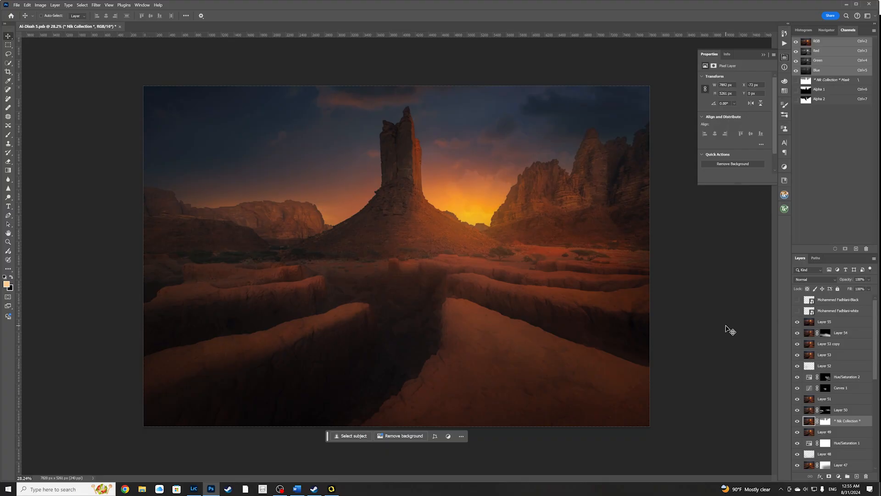
ctrl+click(522, 293)
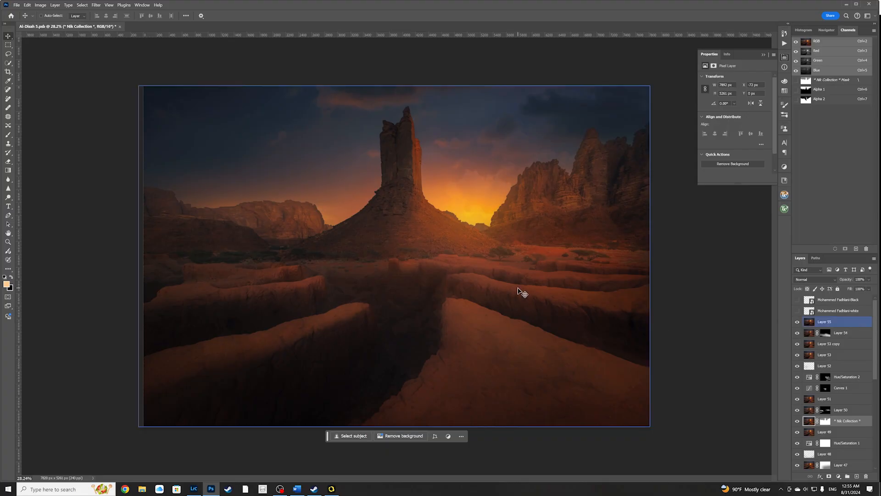
ctrl+click(493, 294)
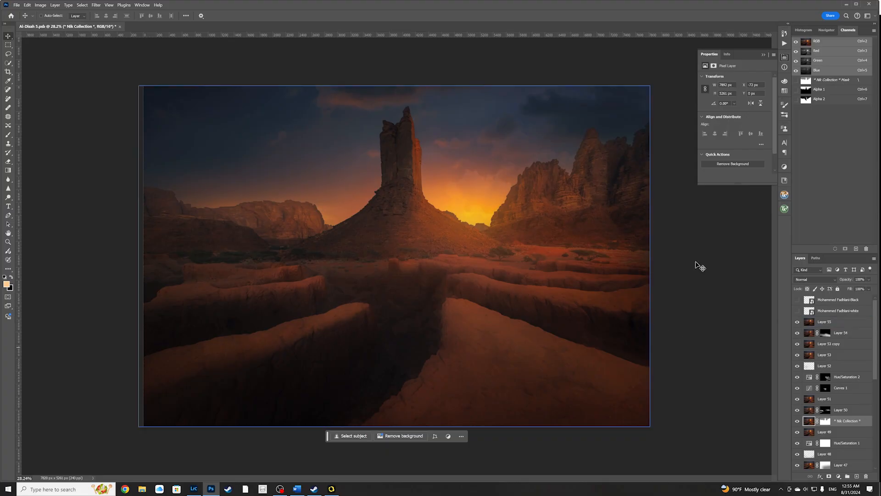
click(861, 342)
click(839, 332)
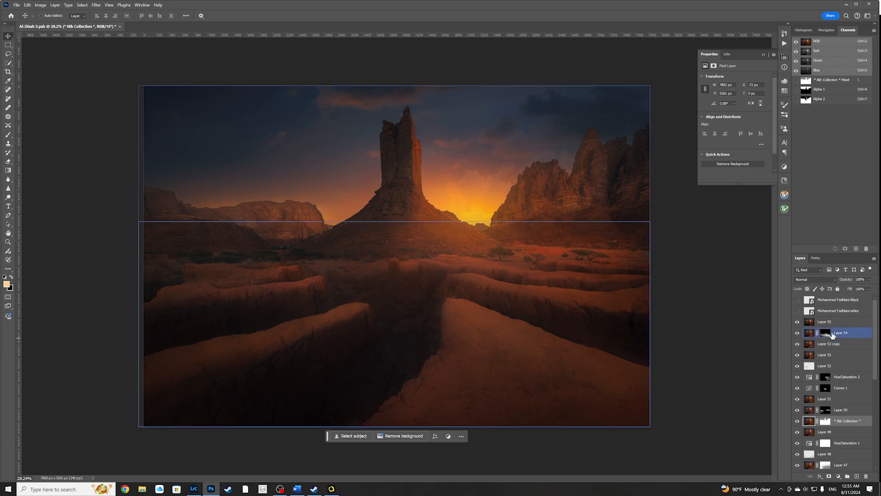
click(732, 287)
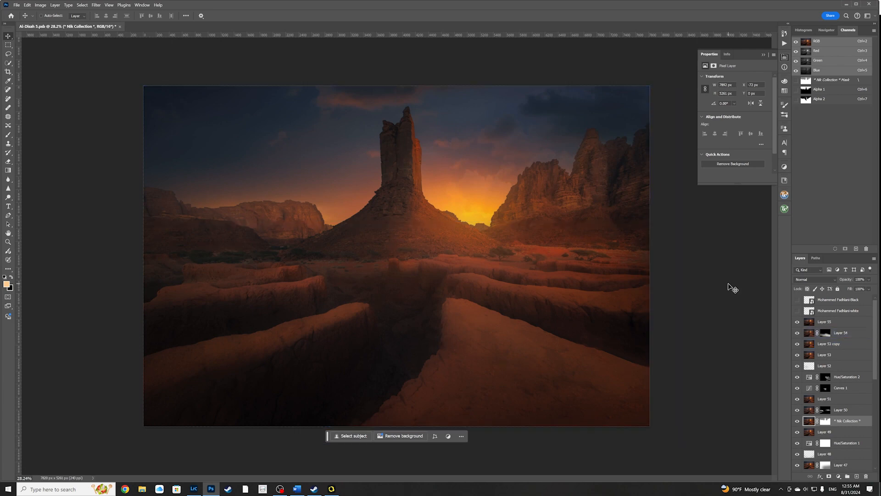
ctrl+click(434, 262)
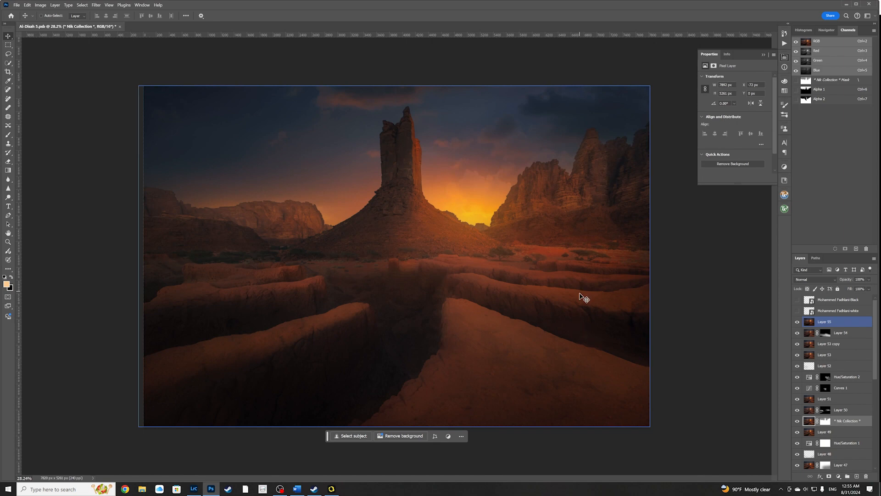
click(65, 366)
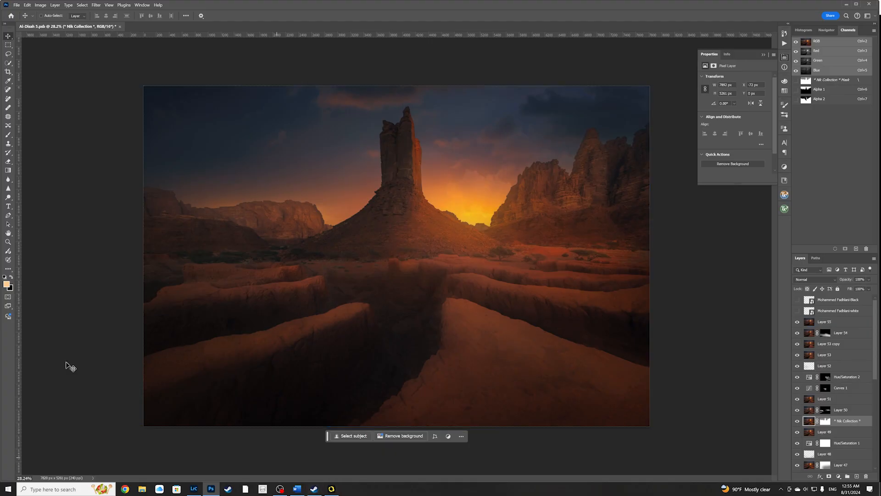